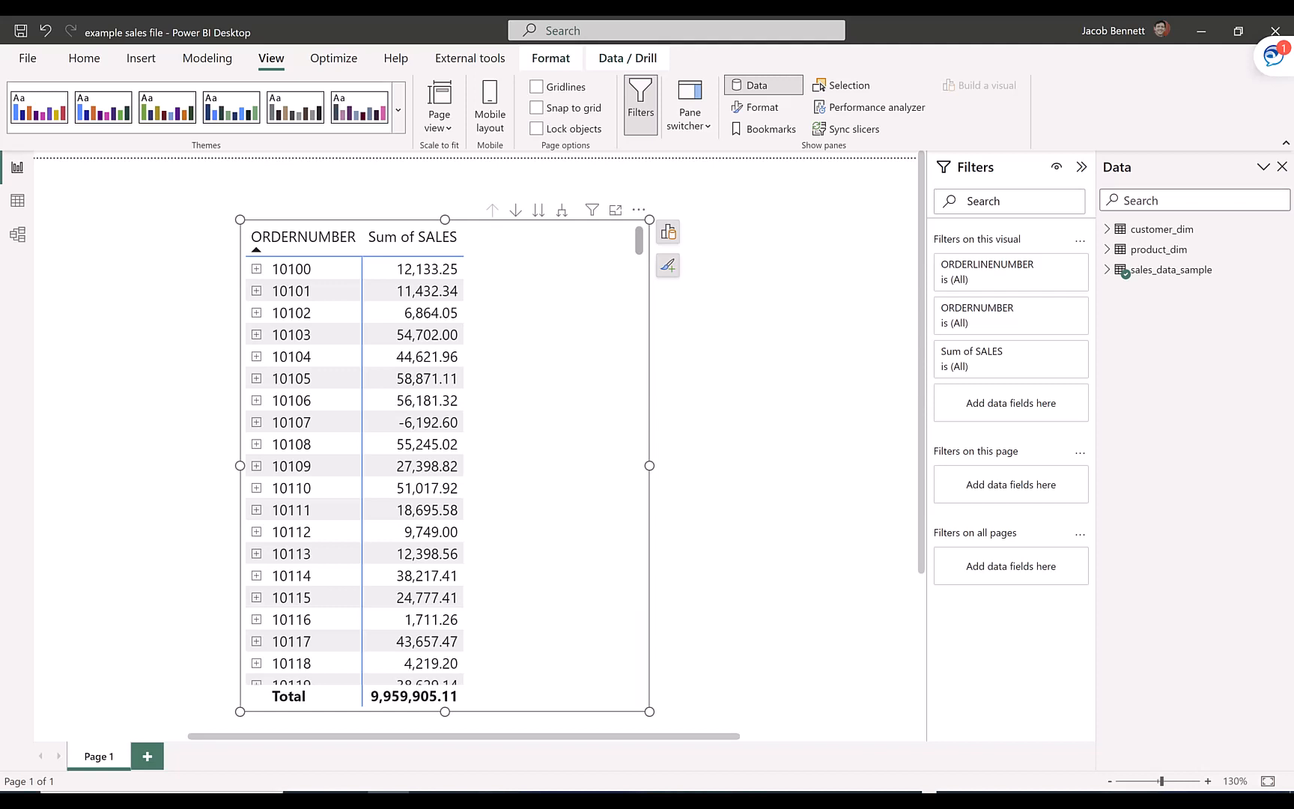
- Sort the matrix by Sum of SALES in ascending order and use basic filtering on ORDERNUMBER to show only order 10107
left_click(418, 244)
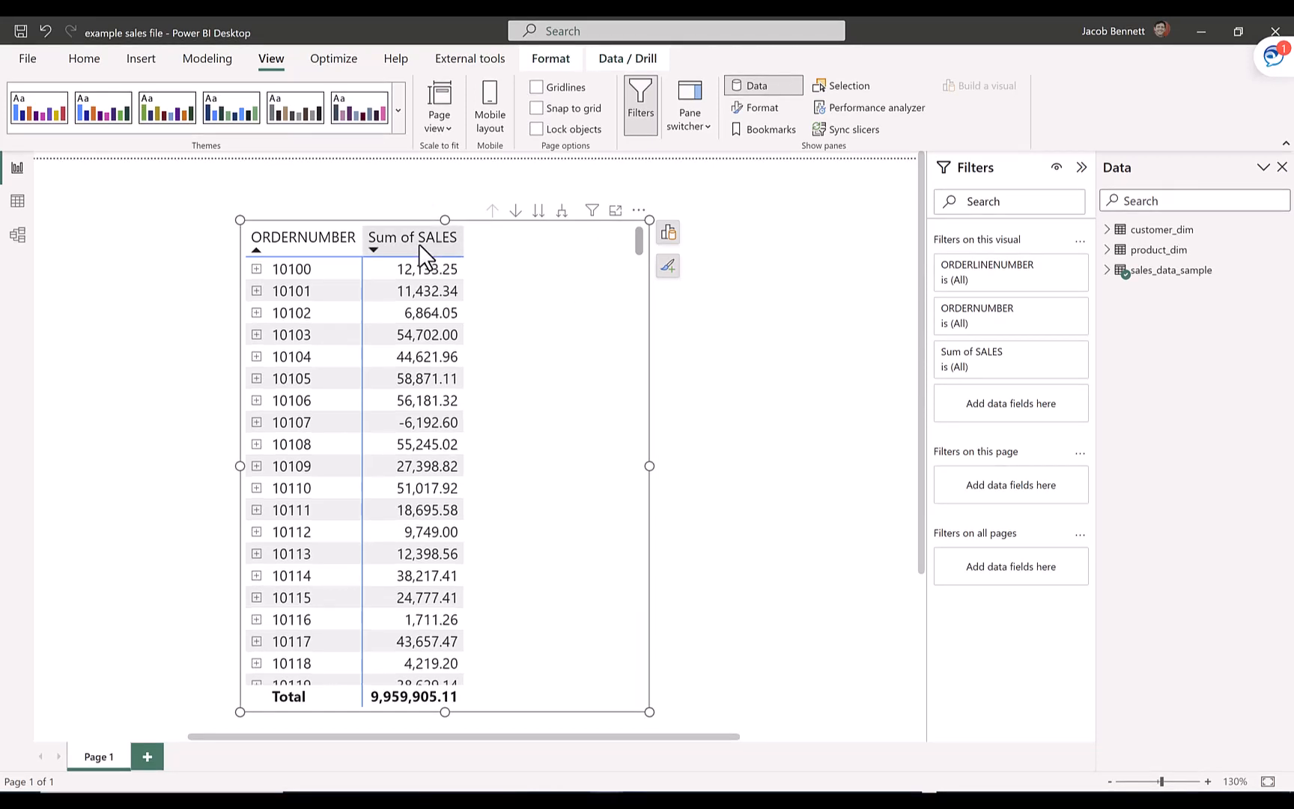
left_click(419, 244)
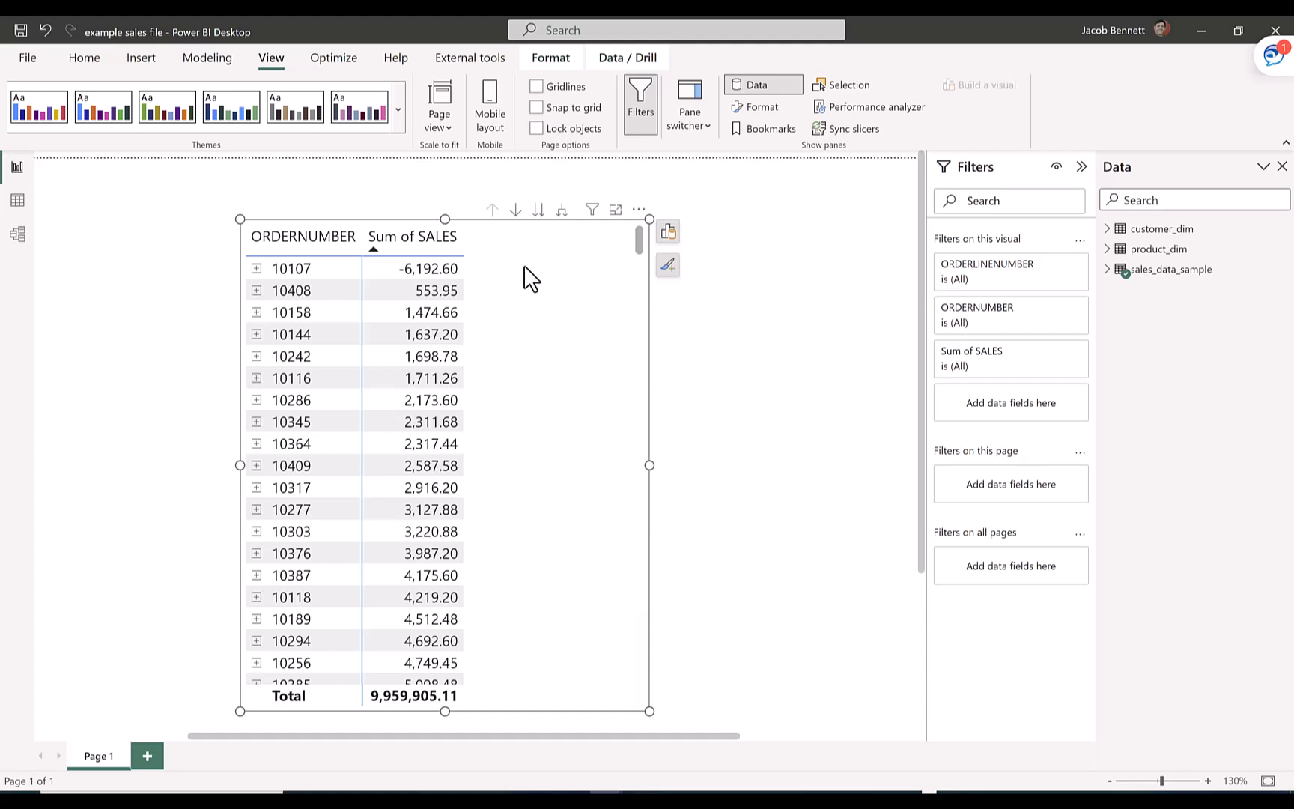
left_click(1055, 309)
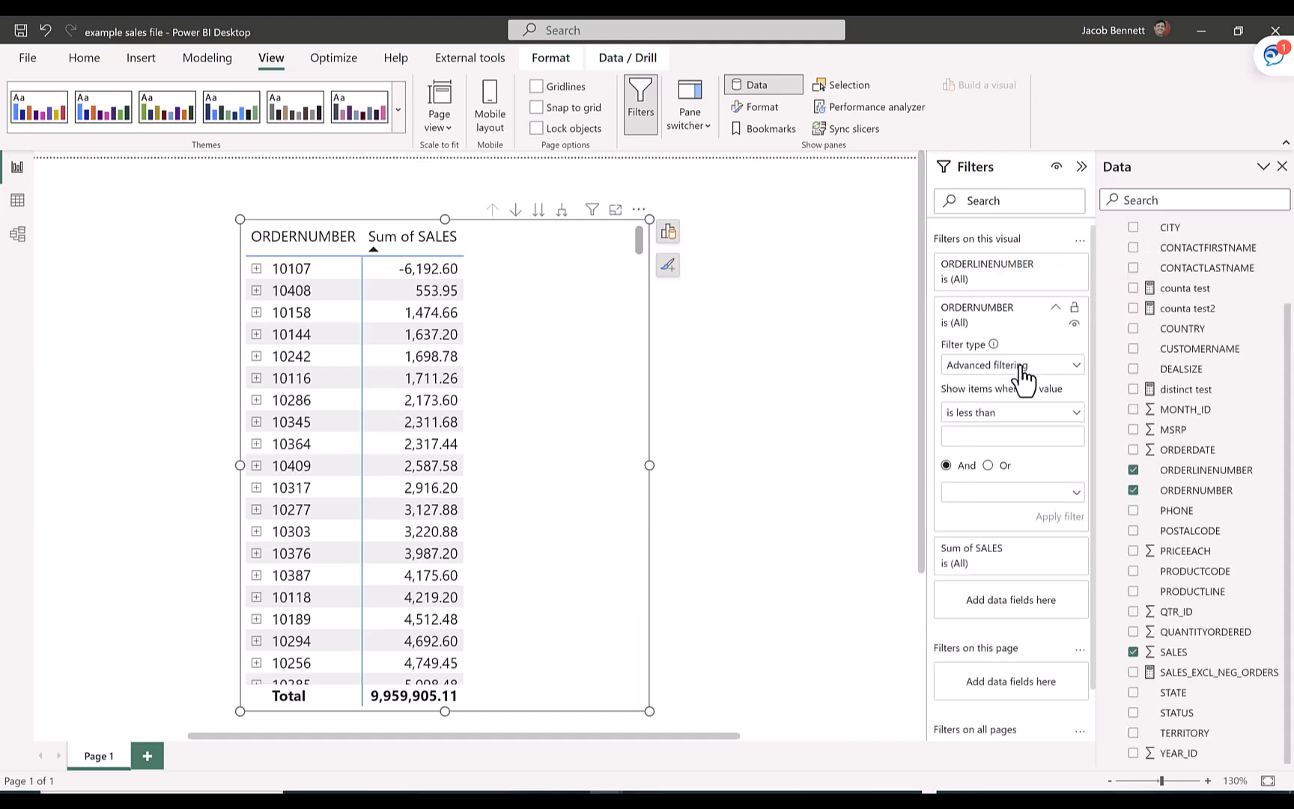
left_click(1020, 366)
left_click(1004, 409)
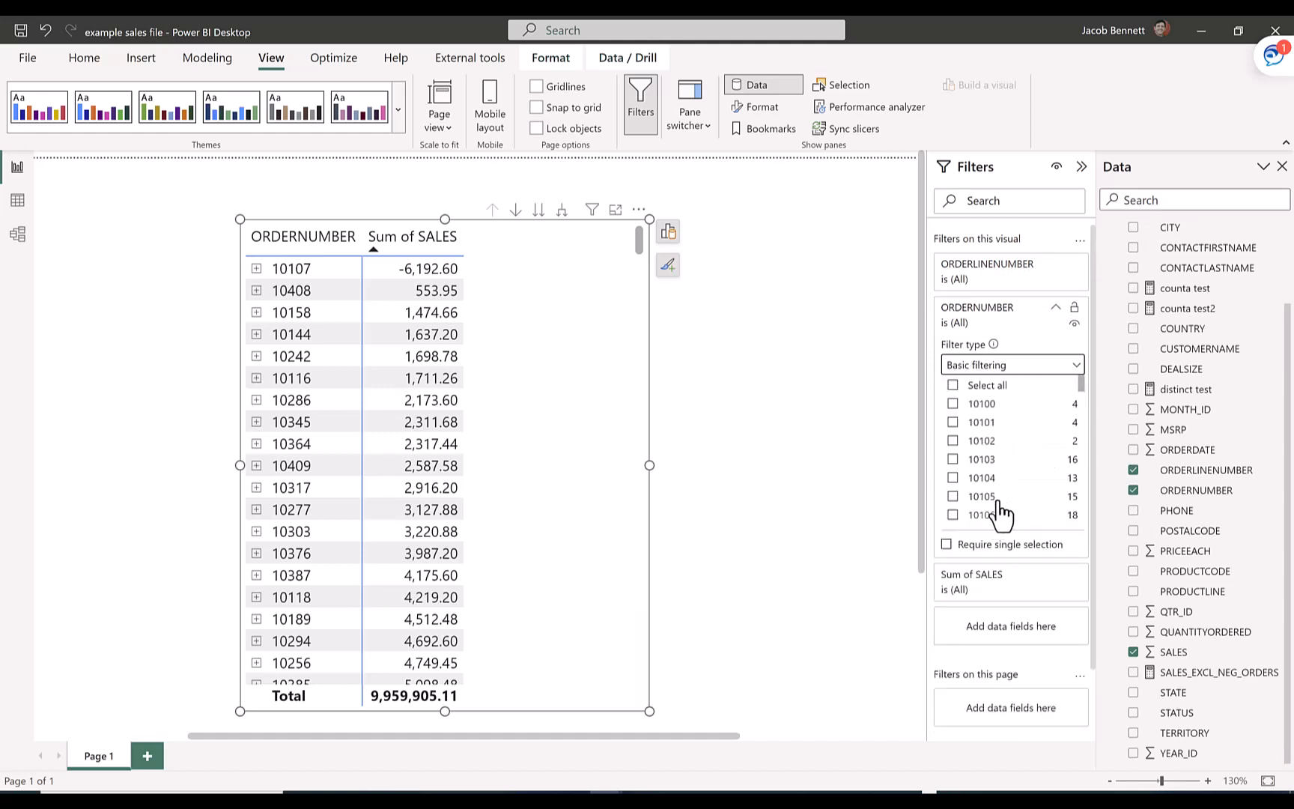
scroll(1002, 513, "down", 1)
left_click(990, 514)
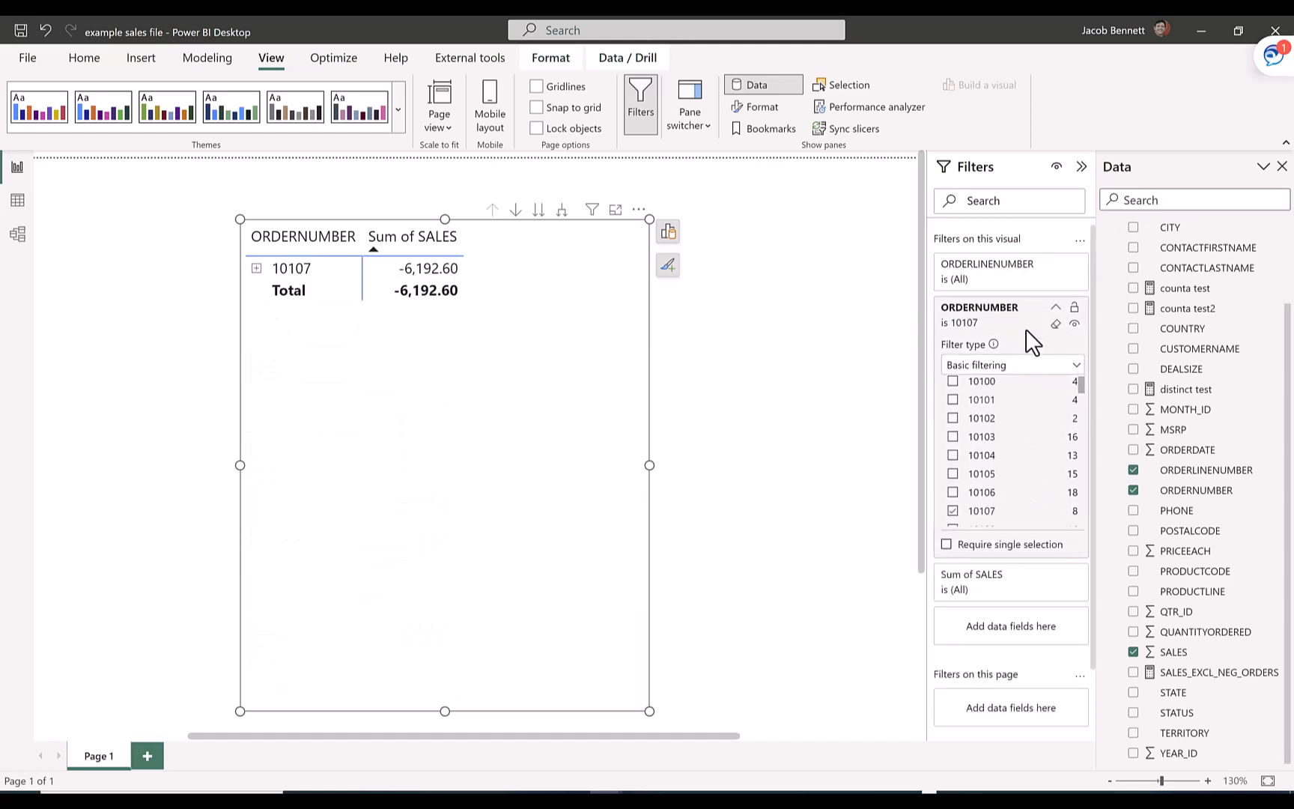
left_click(1056, 308)
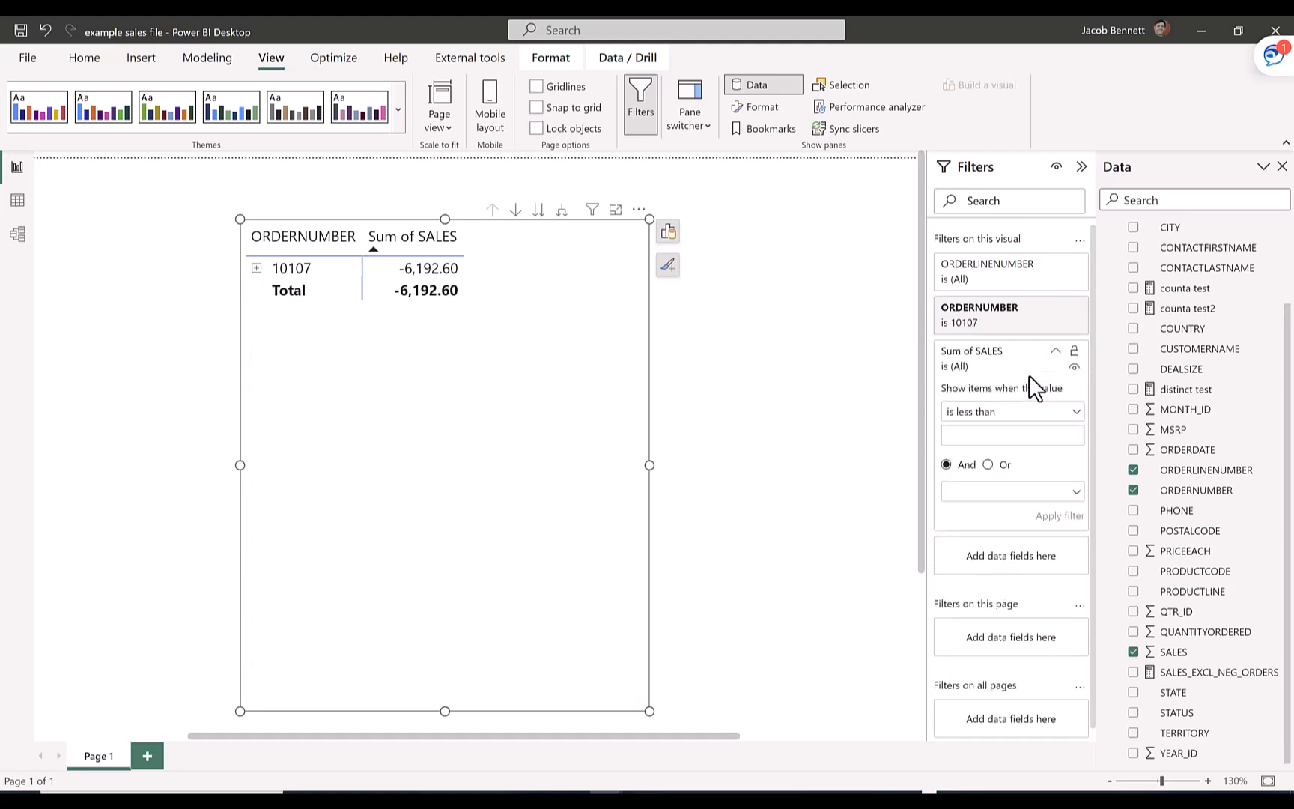
- Filter the matrix to items where Sum of SALES is greater than 0
left_click(1015, 413)
left_click(981, 476)
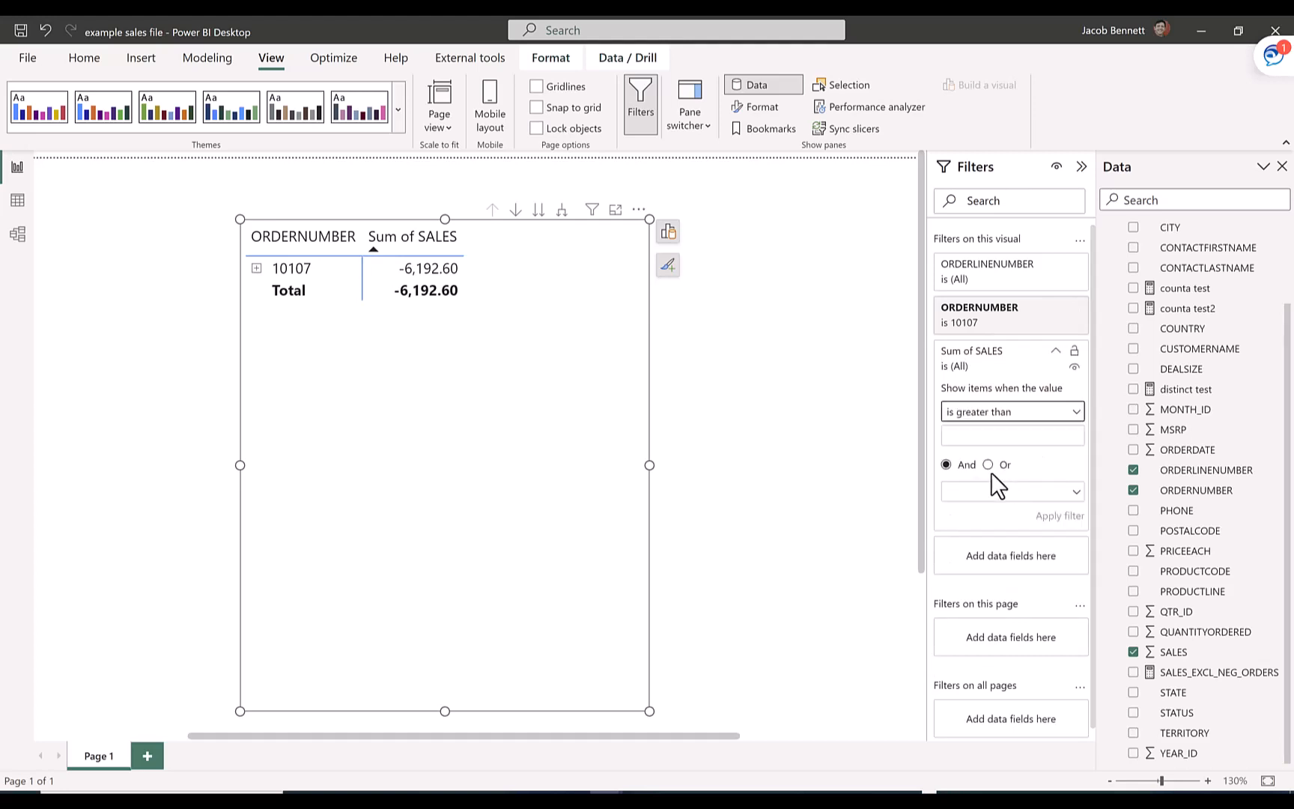
left_click(993, 438)
type("0")
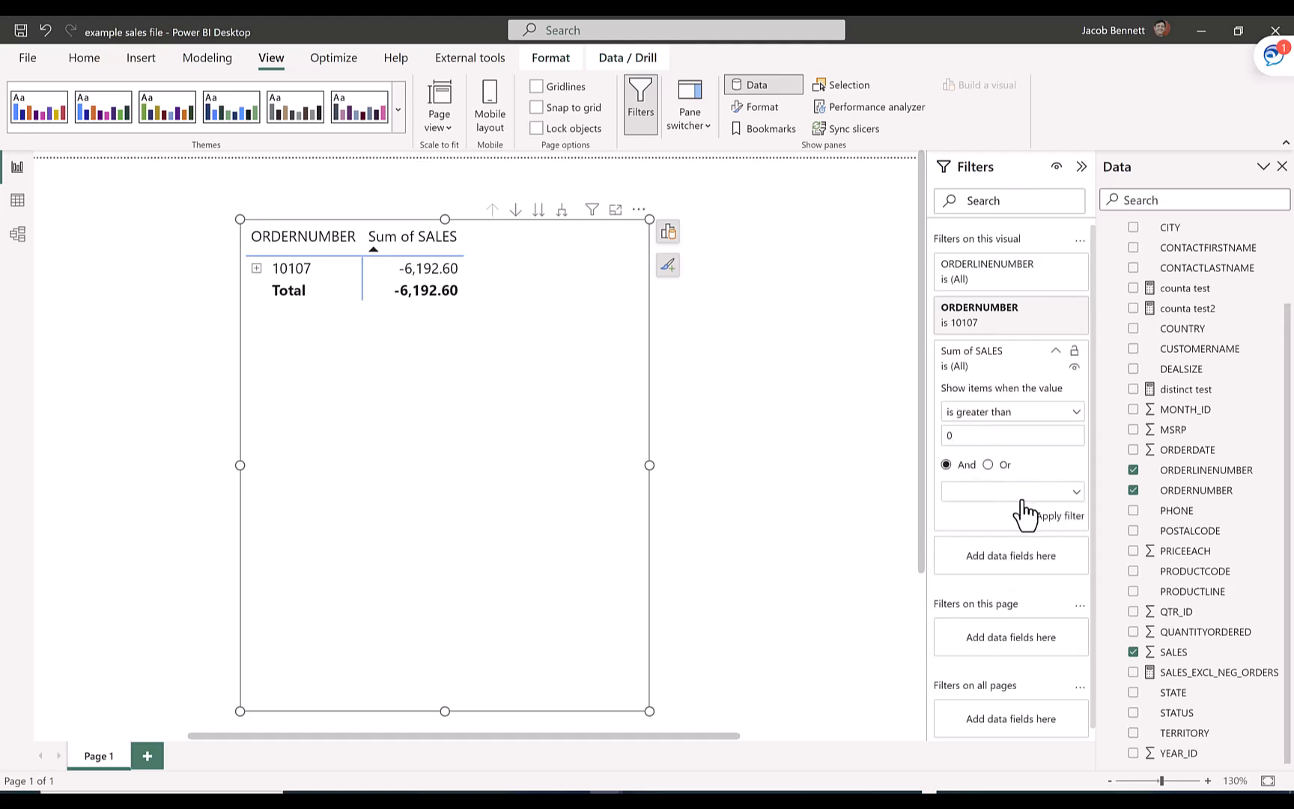
left_click(1050, 517)
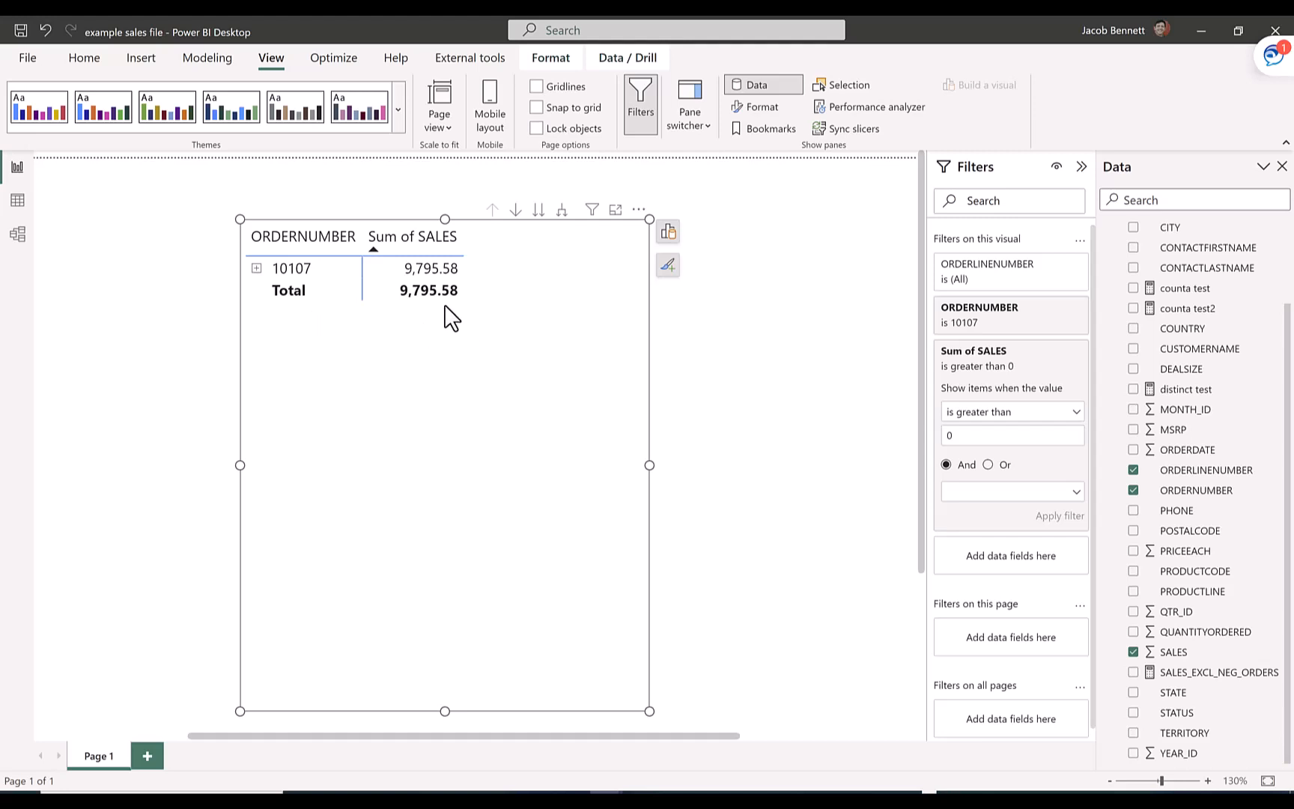
- Expand order 10107 to its order lines and clear the Sum of SALES filter
left_click(262, 268)
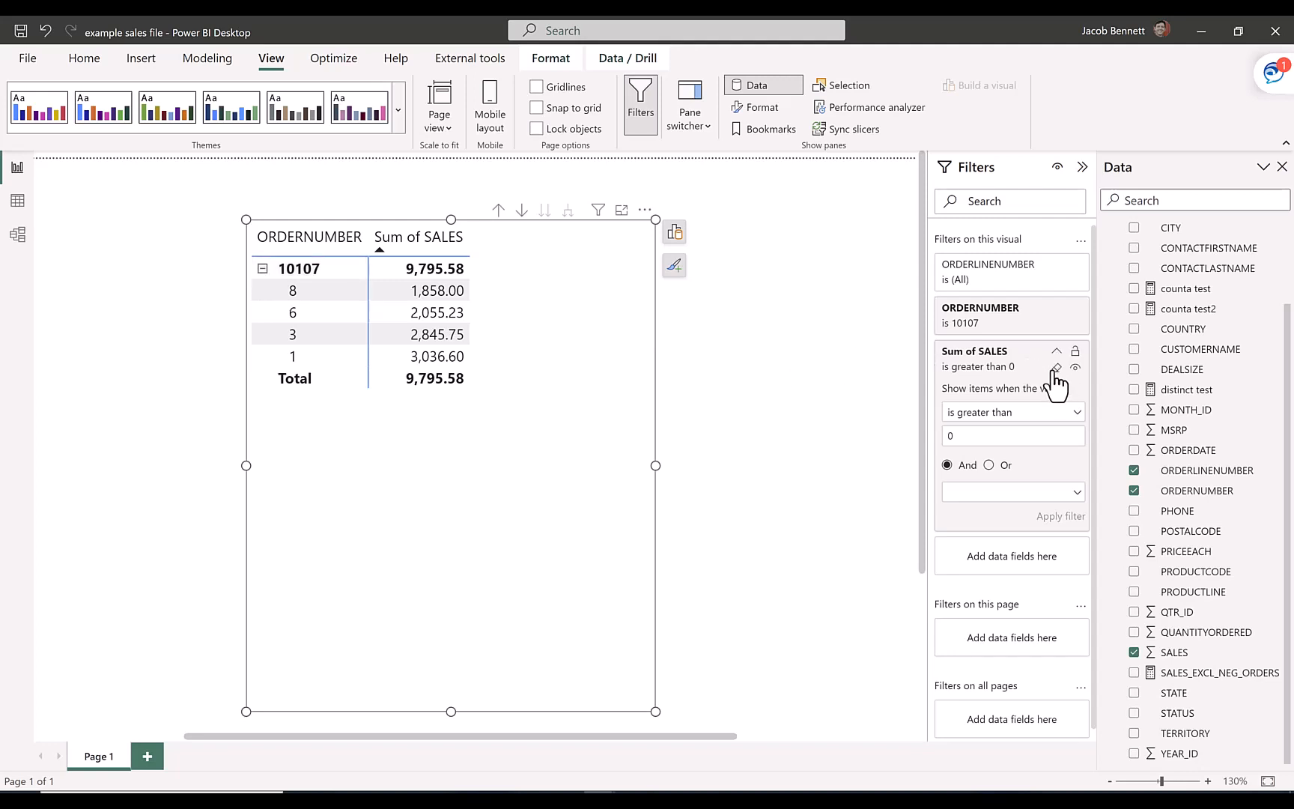
left_click(1057, 367)
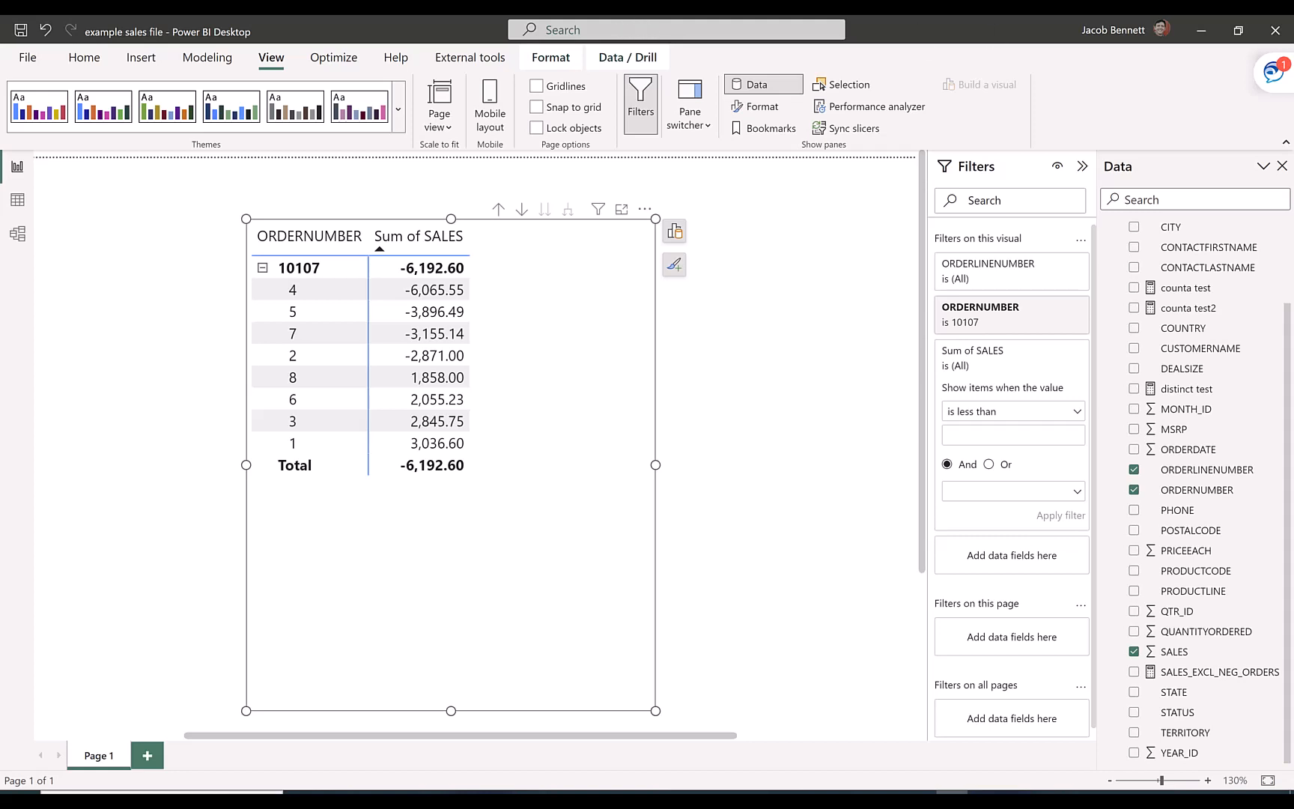
- Open the data in the Power Query Editor and duplicate the sales_data_sample query
left_click(86, 60)
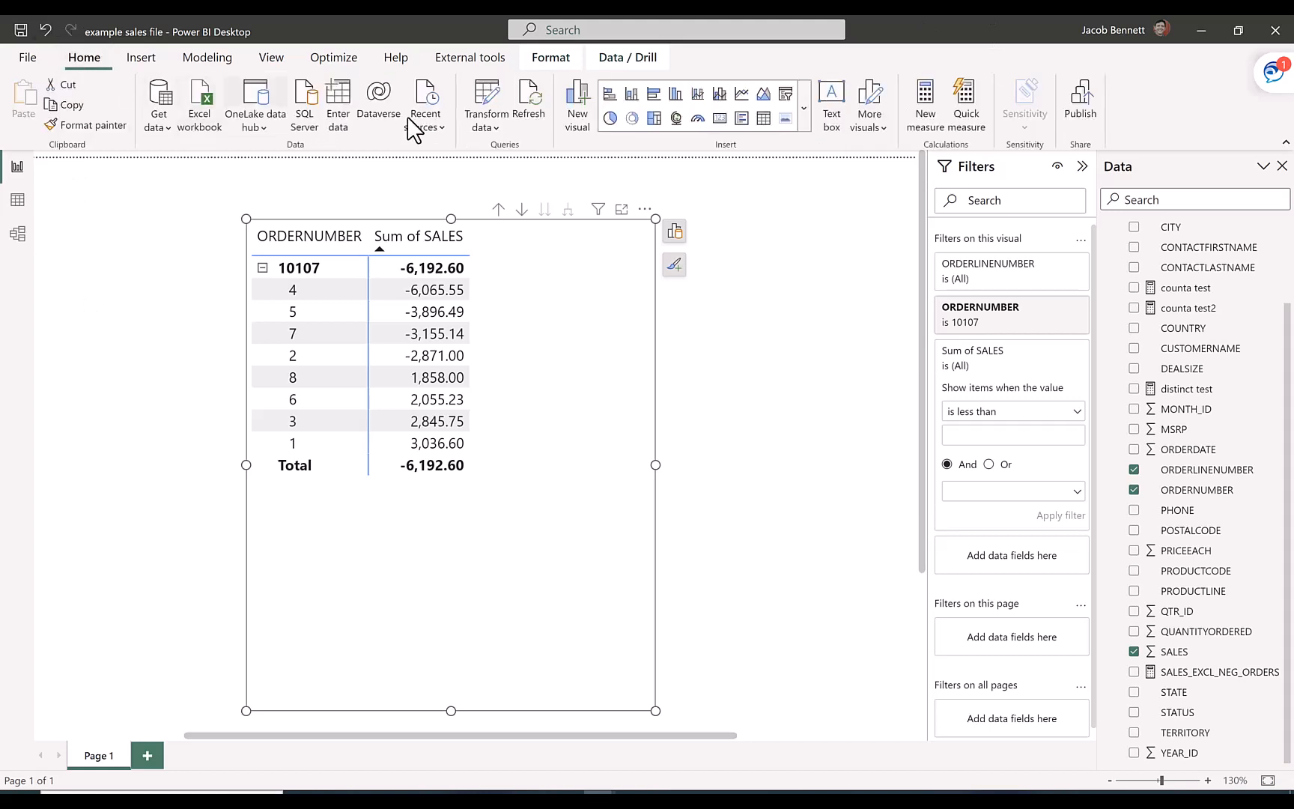
left_click(483, 111)
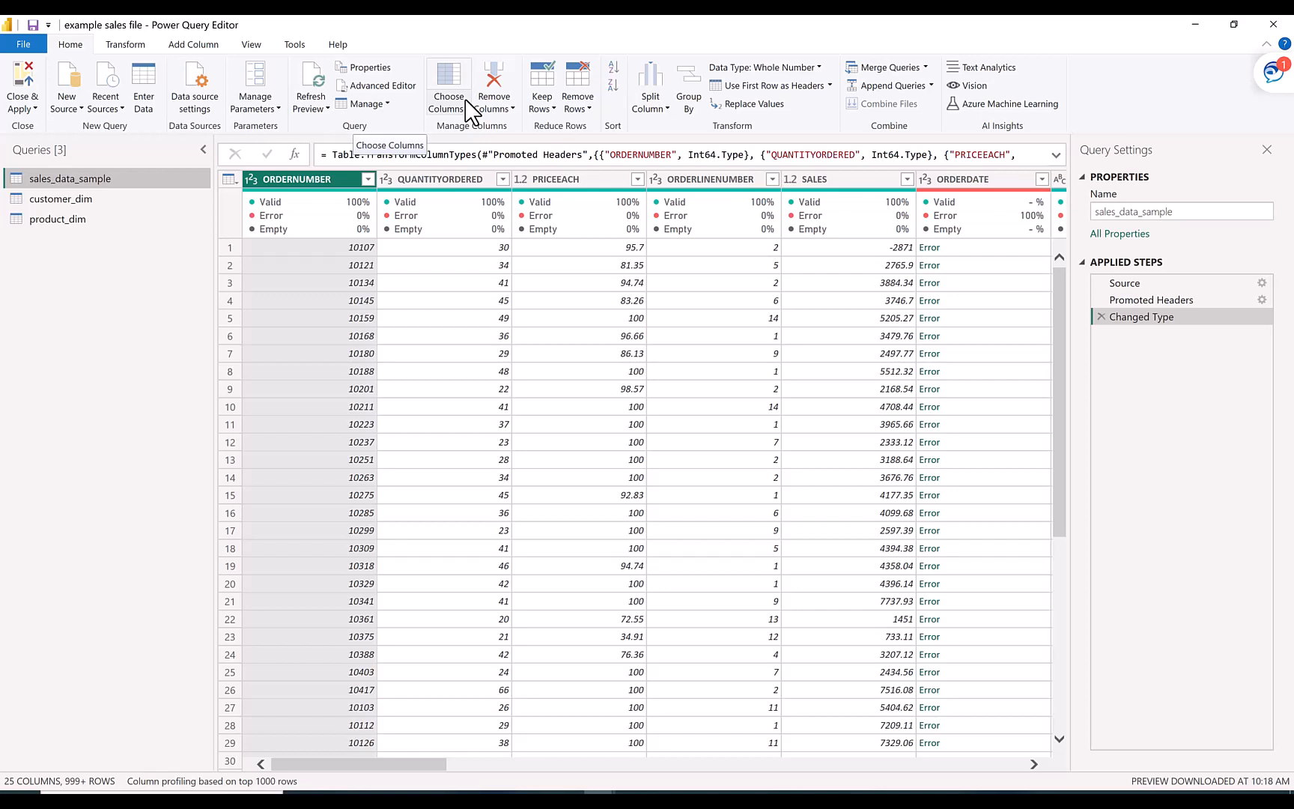
right_click(109, 180)
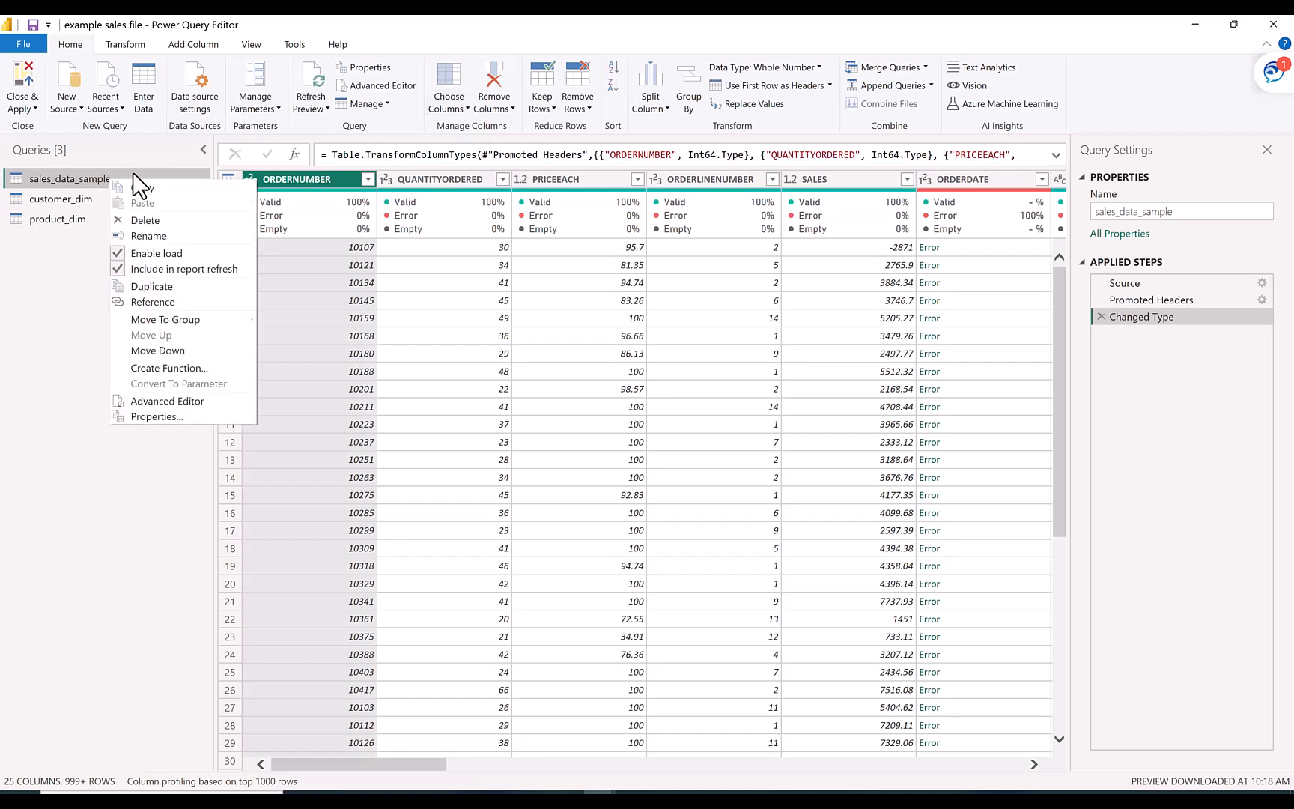
left_click(184, 287)
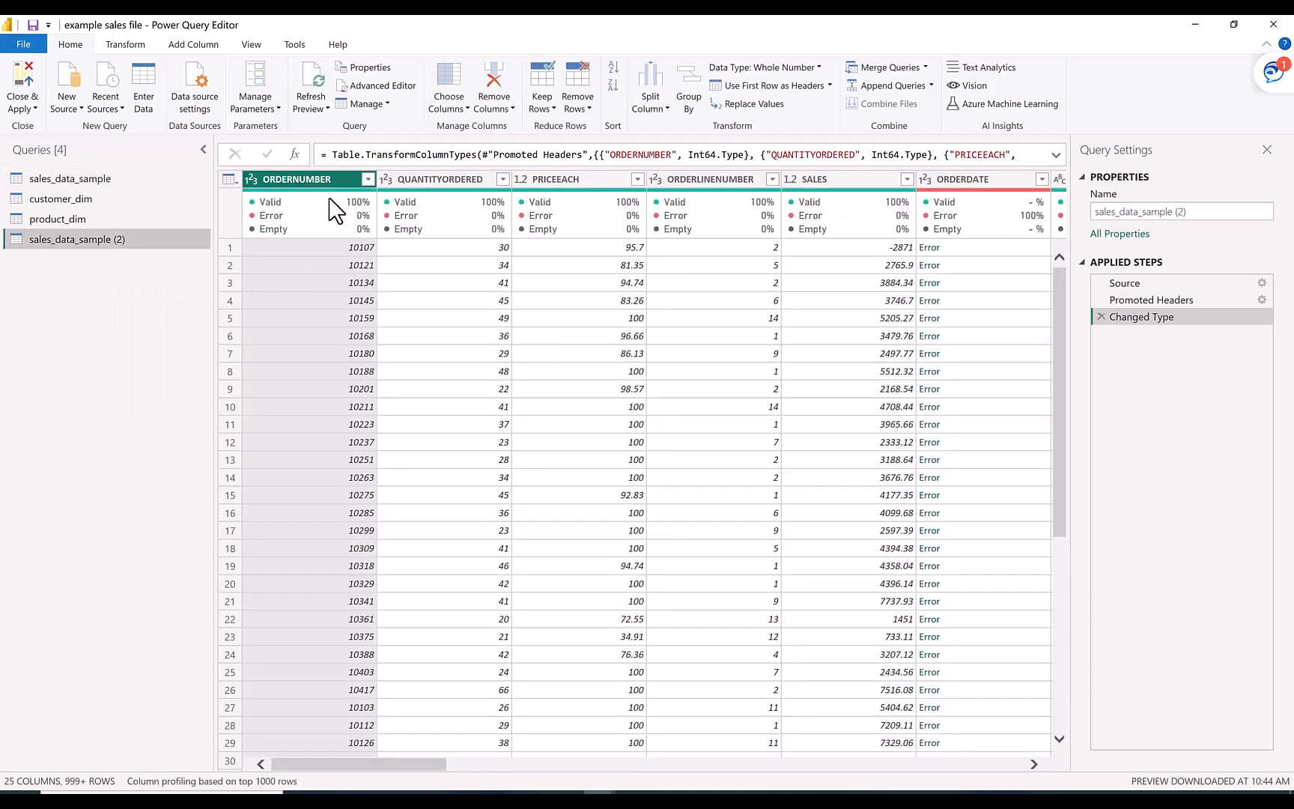
- Remove all columns except ORDERNUMBER and SALES from the duplicated query
left_click(818, 181)
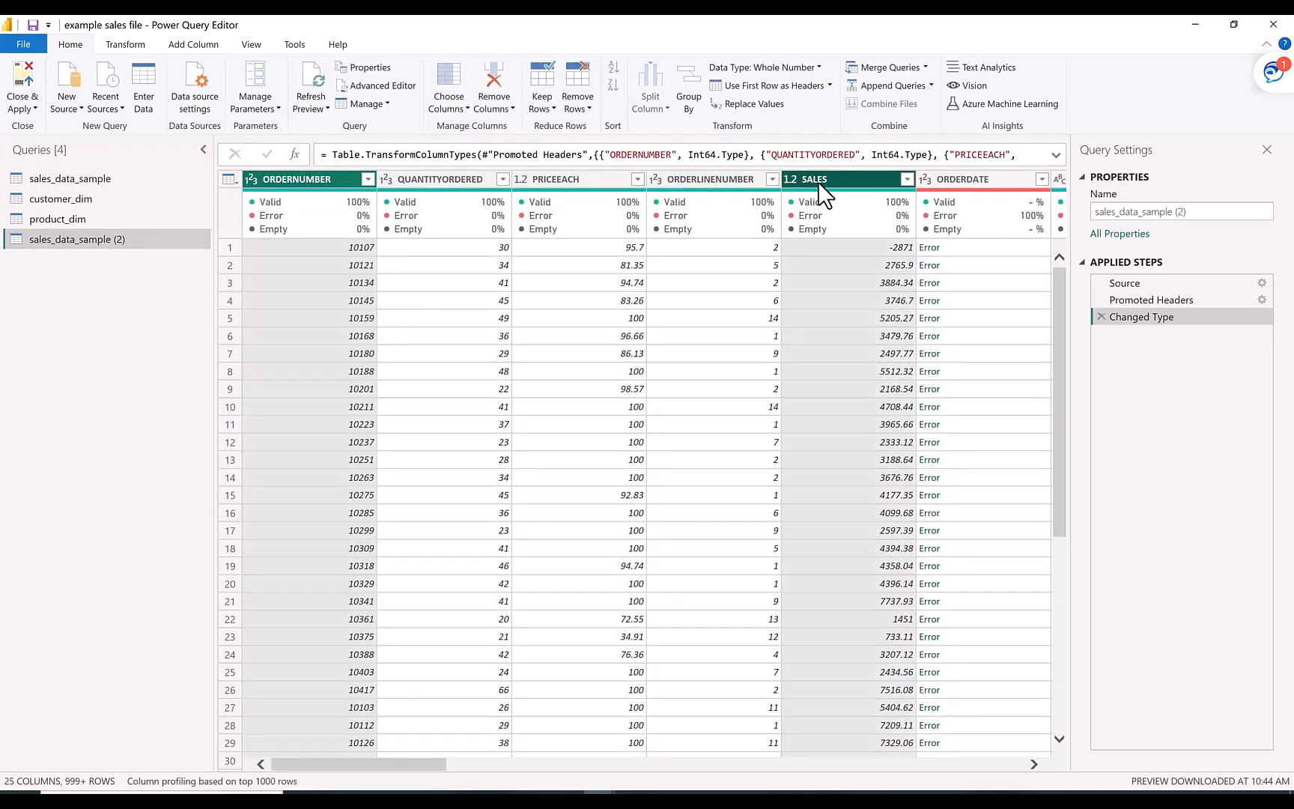
right_click(818, 181)
left_click(868, 225)
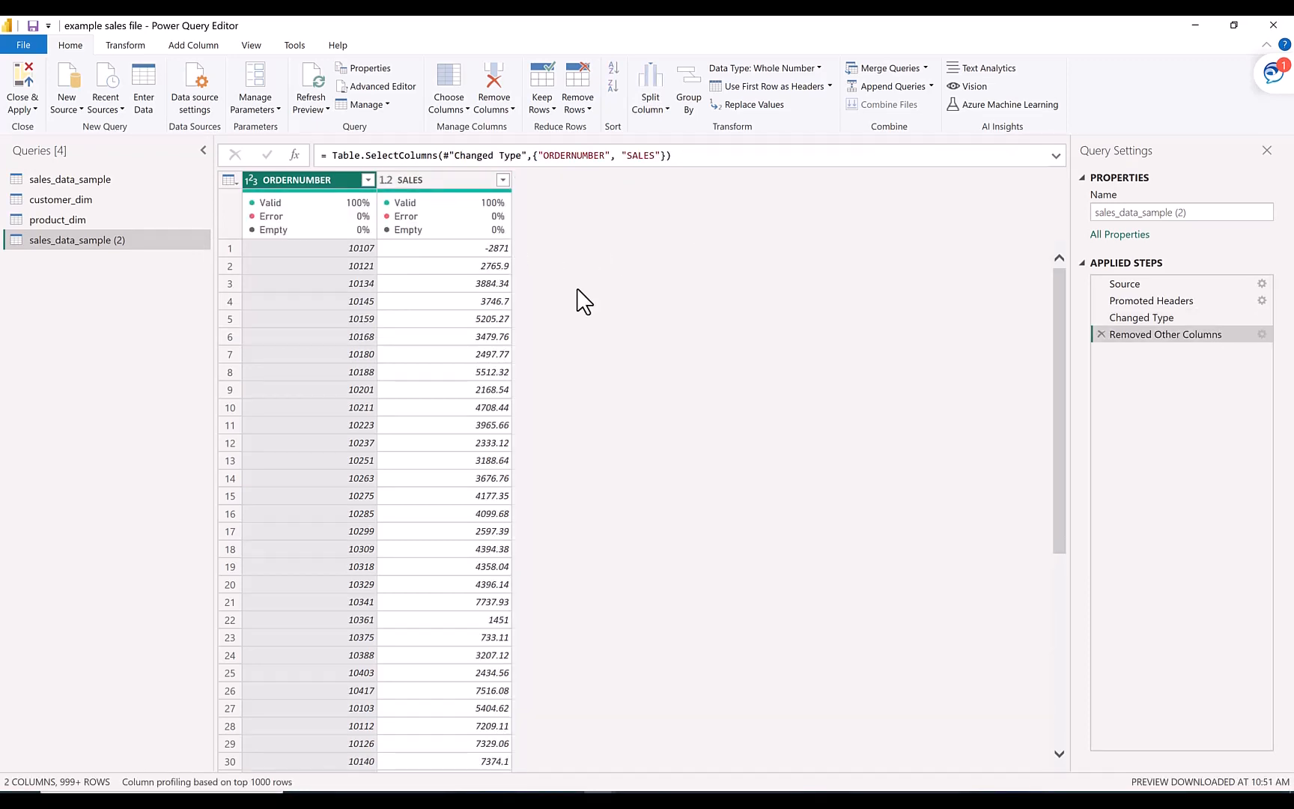
- Group the rows by ORDERNUMBER with a new column named SALES that holds the Sum of the SALES column
left_click(691, 111)
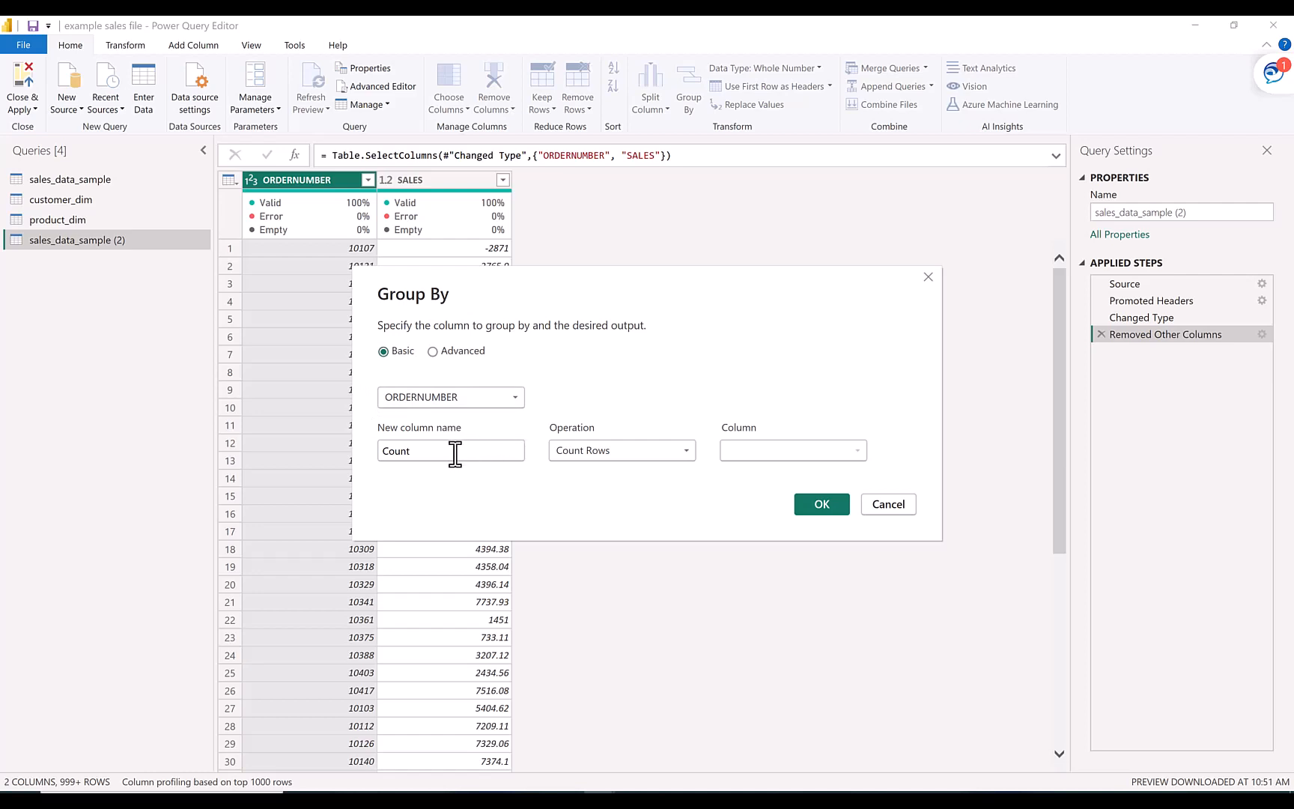
left_click_drag(439, 451, 371, 447)
type("SALES")
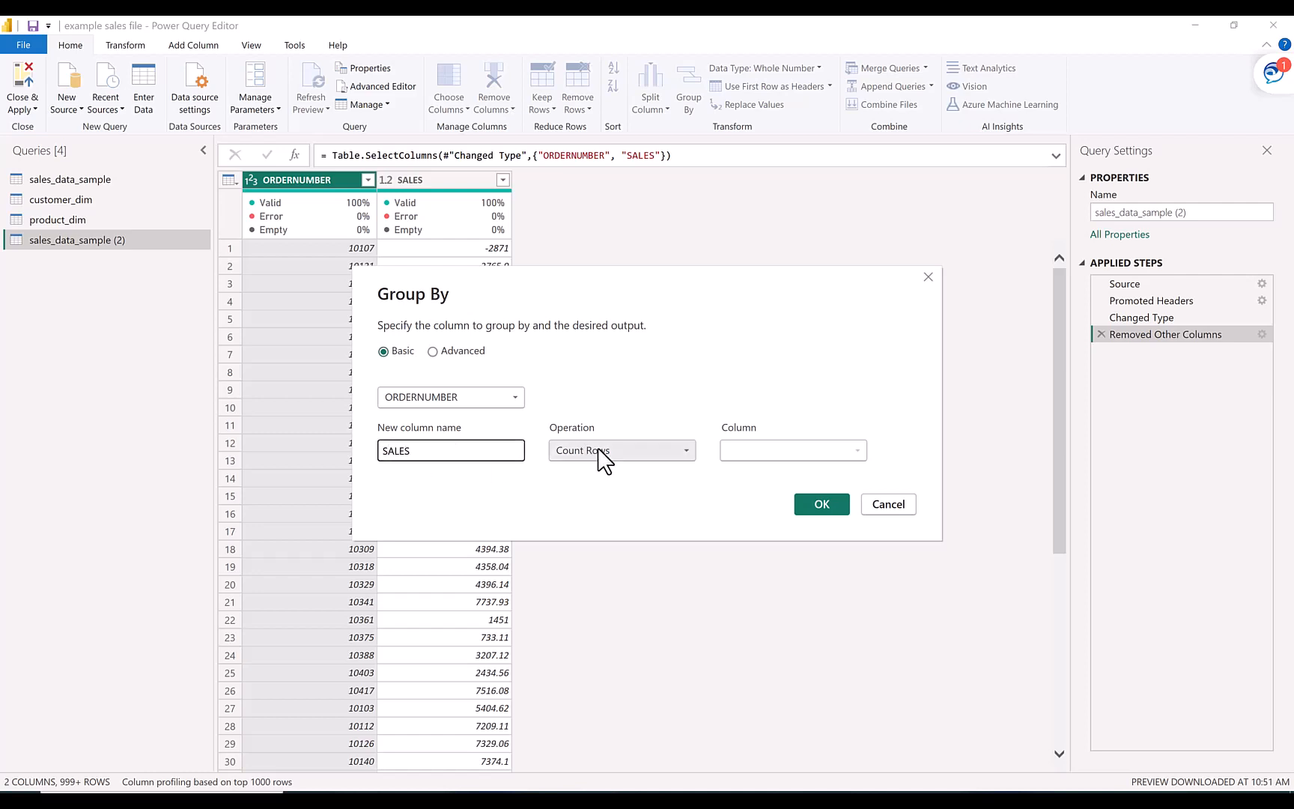
left_click(604, 450)
left_click(607, 471)
left_click(783, 453)
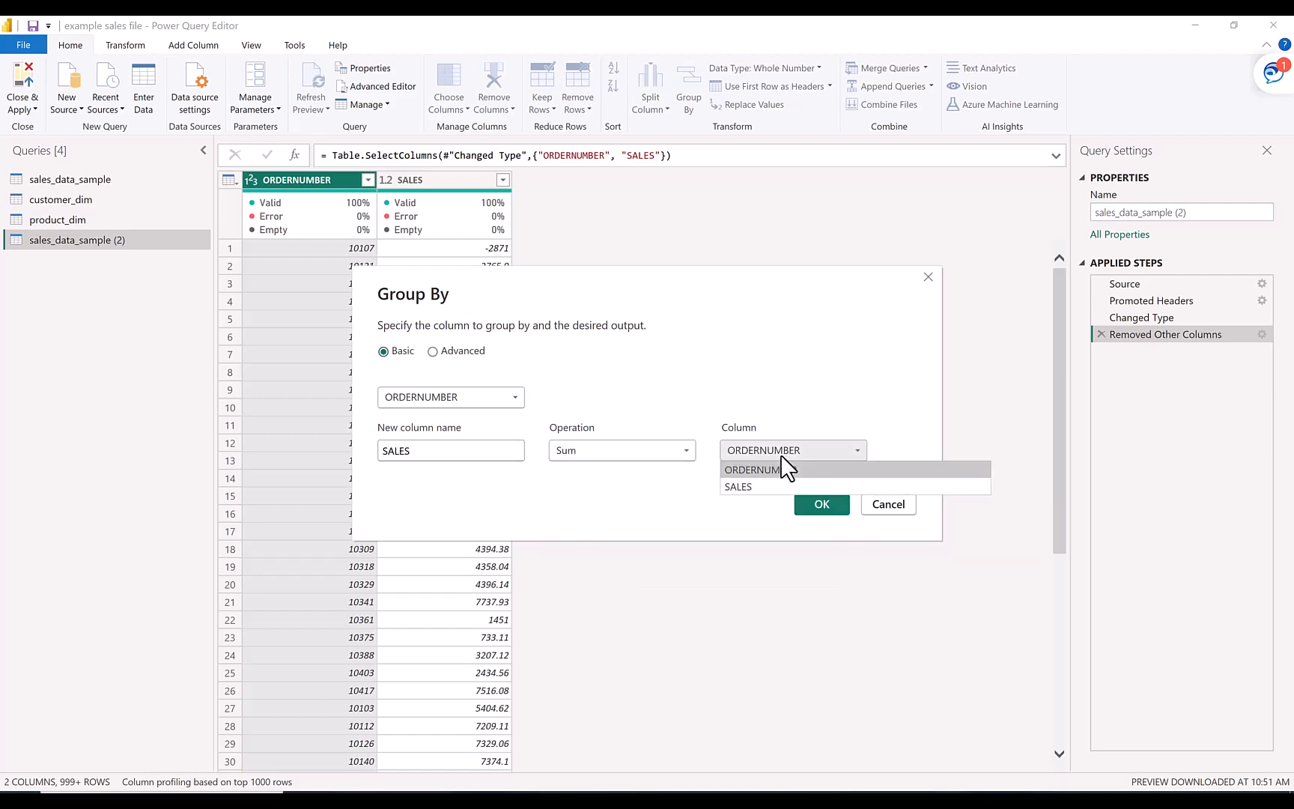
left_click(773, 488)
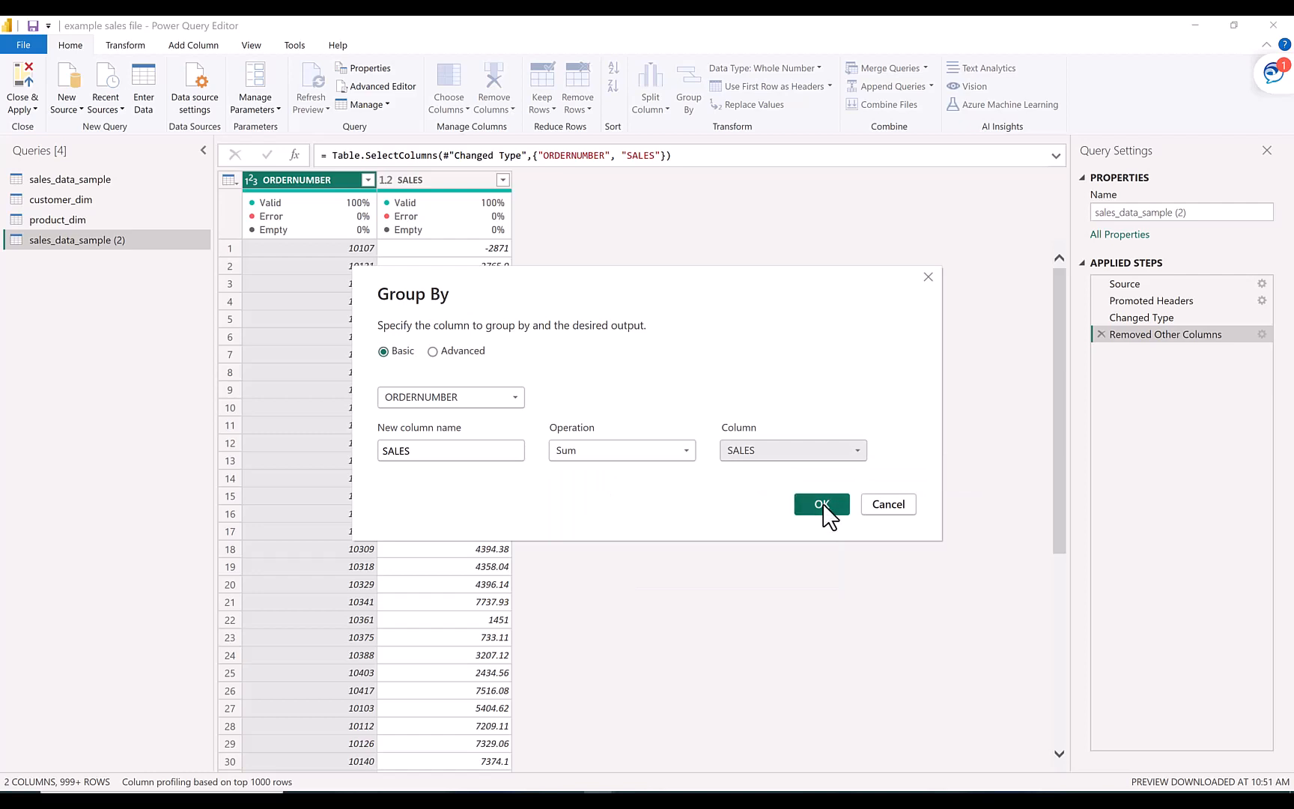
left_click(823, 504)
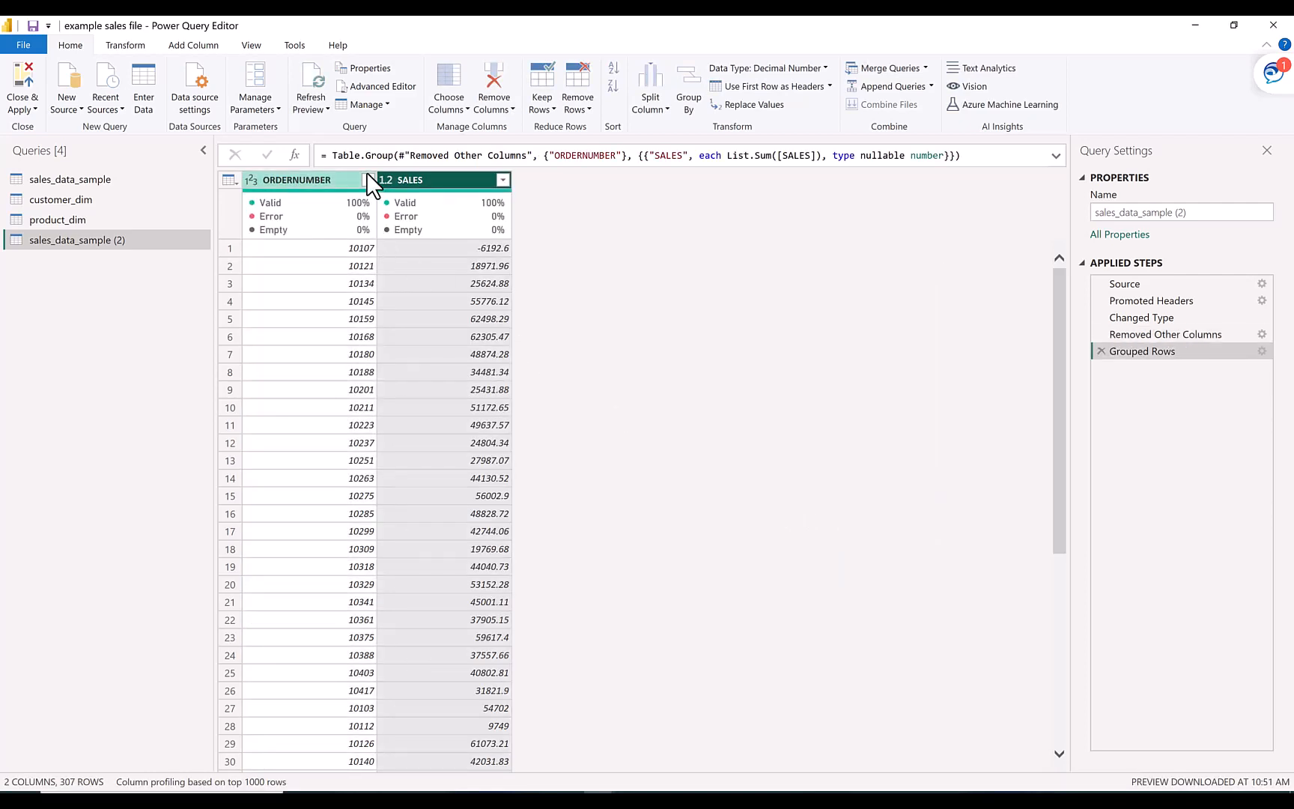
- Sort the grouped rows by ORDERNUMBER in ascending order and inspect that column's statistics
left_click(367, 180)
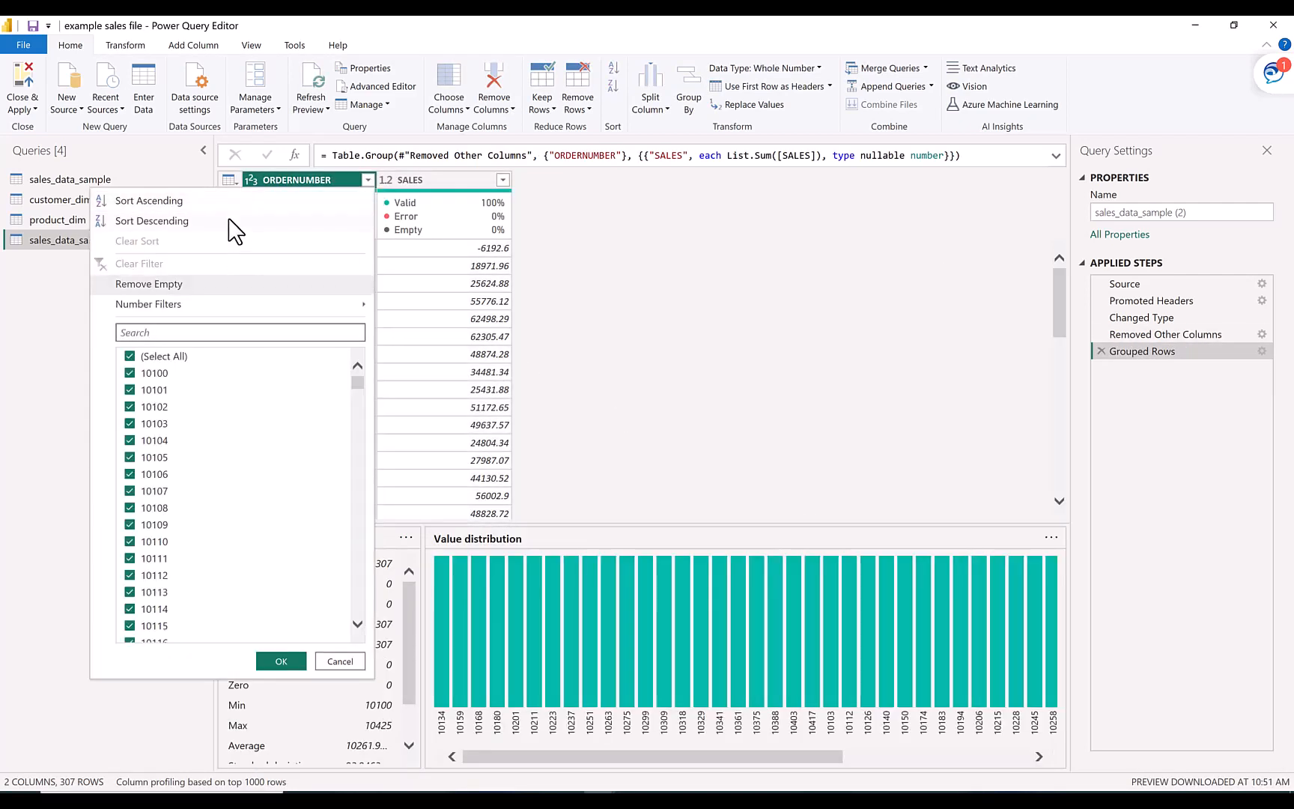
left_click(235, 203)
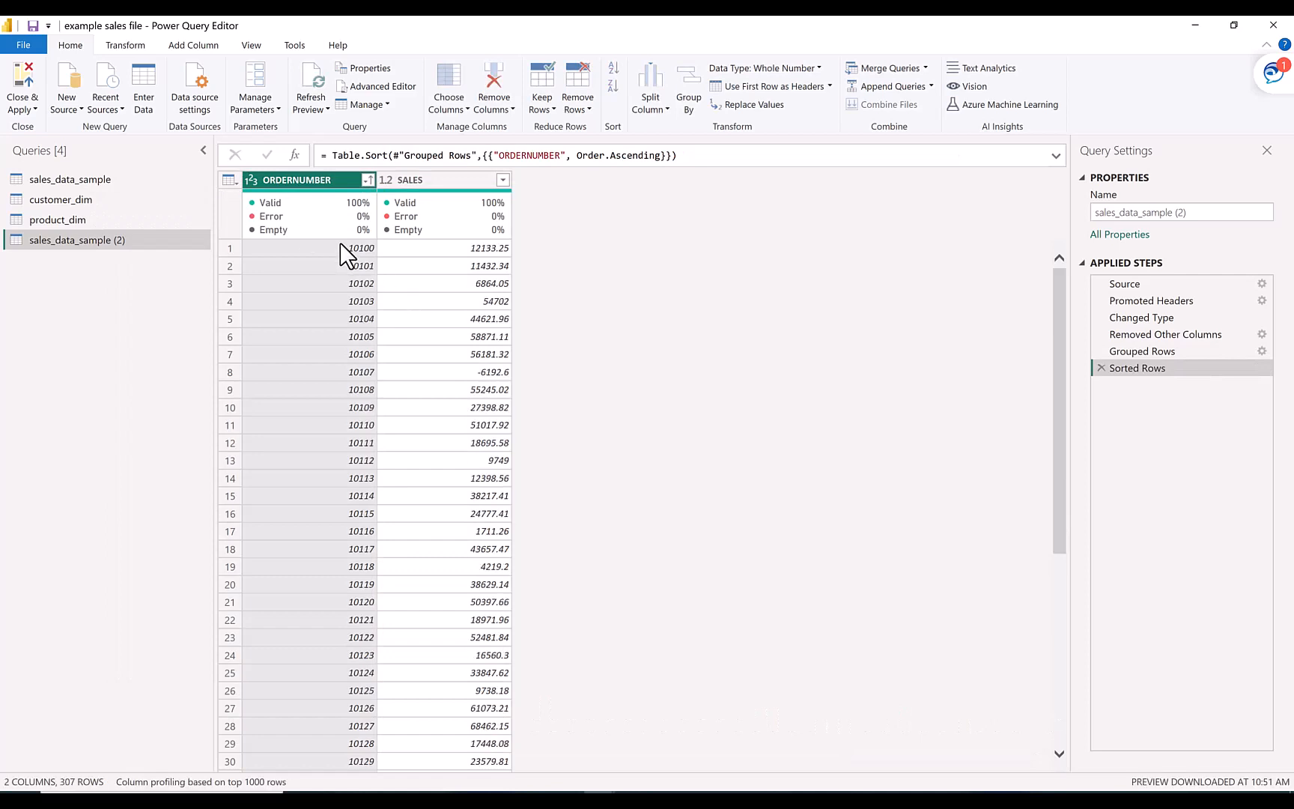
left_click(320, 186)
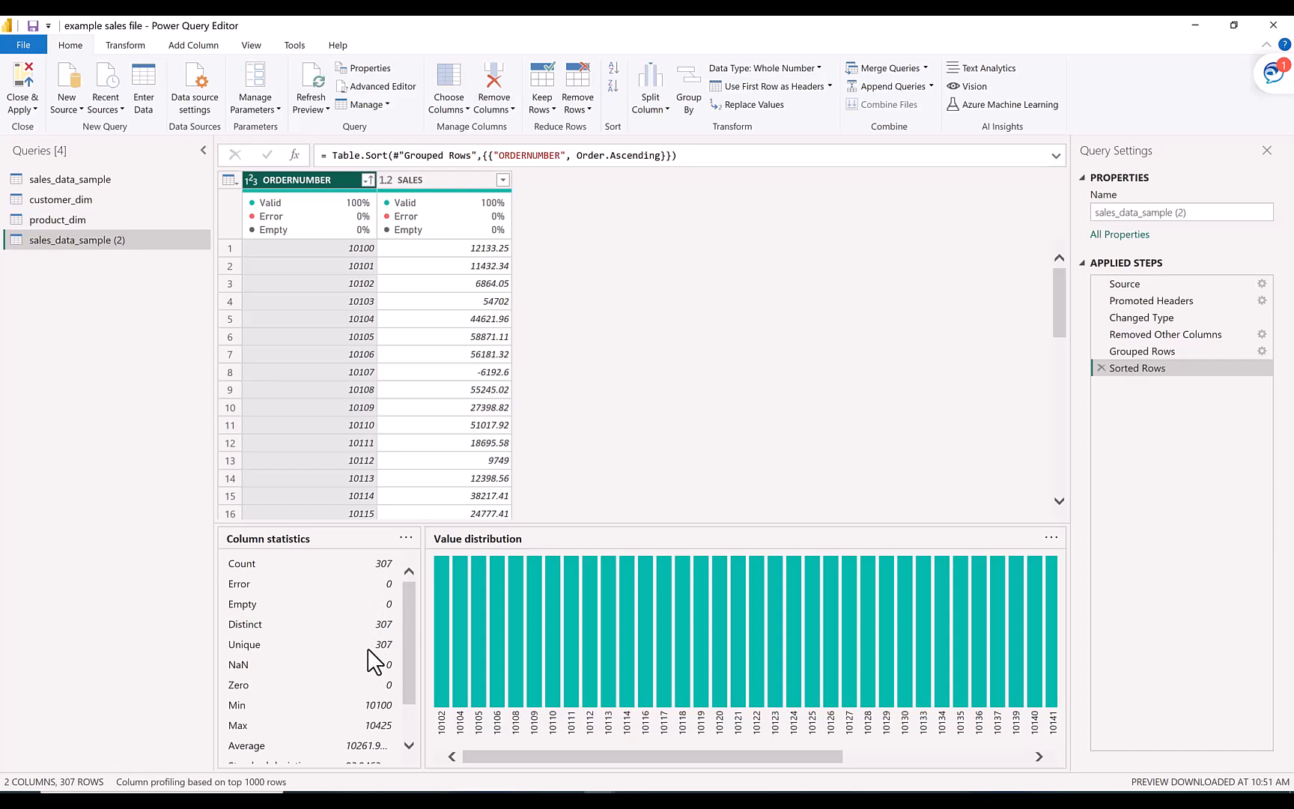
- Rename the duplicated query to distinct_sales_data, then close the query editor and apply the changes to the report
double_click(86, 240)
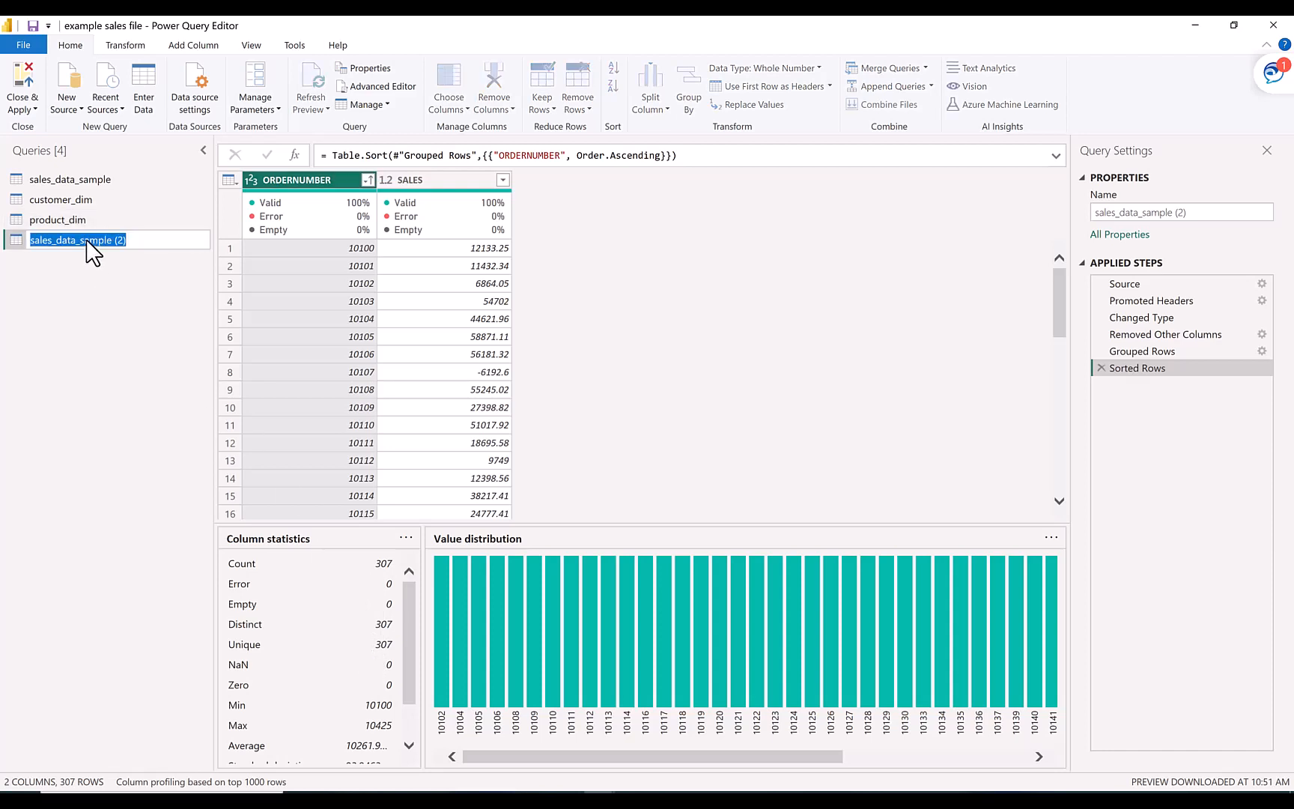
type("distinct_sales_data")
key("Return")
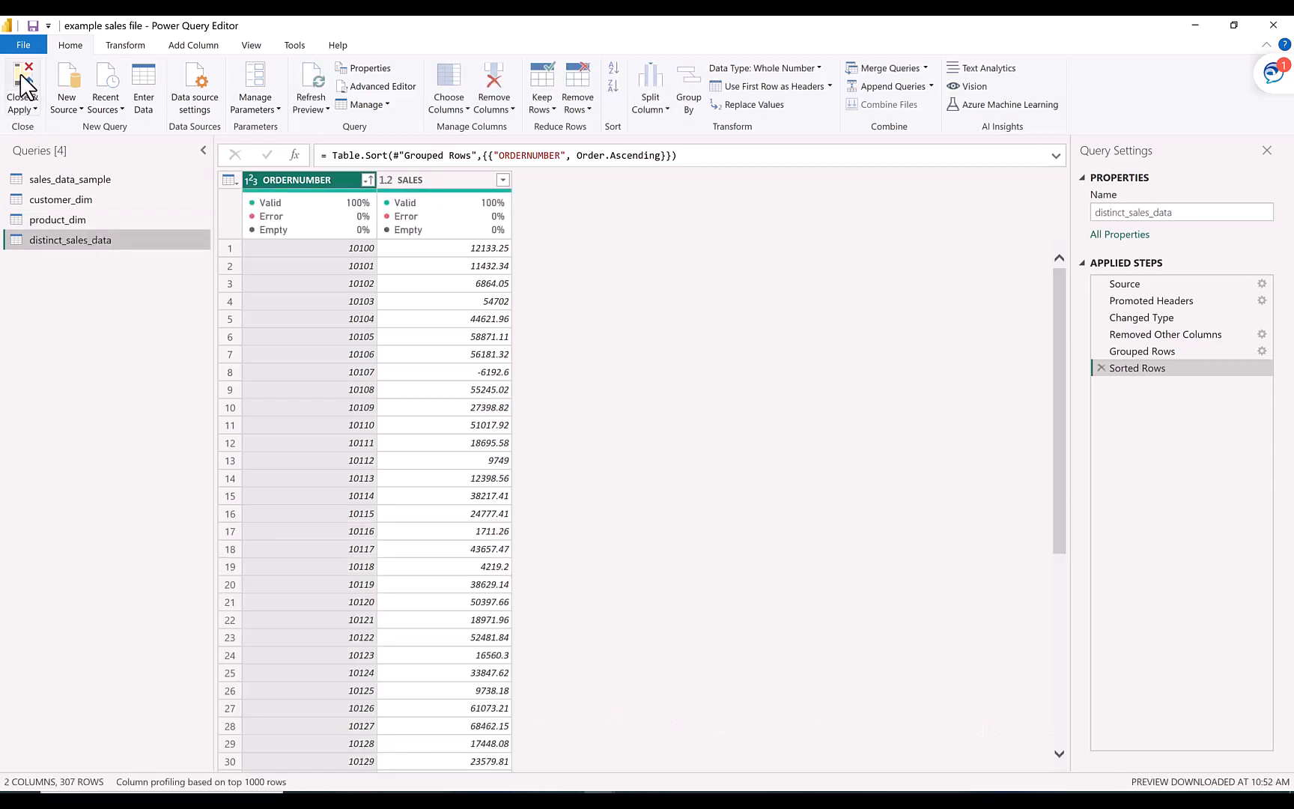
left_click(23, 83)
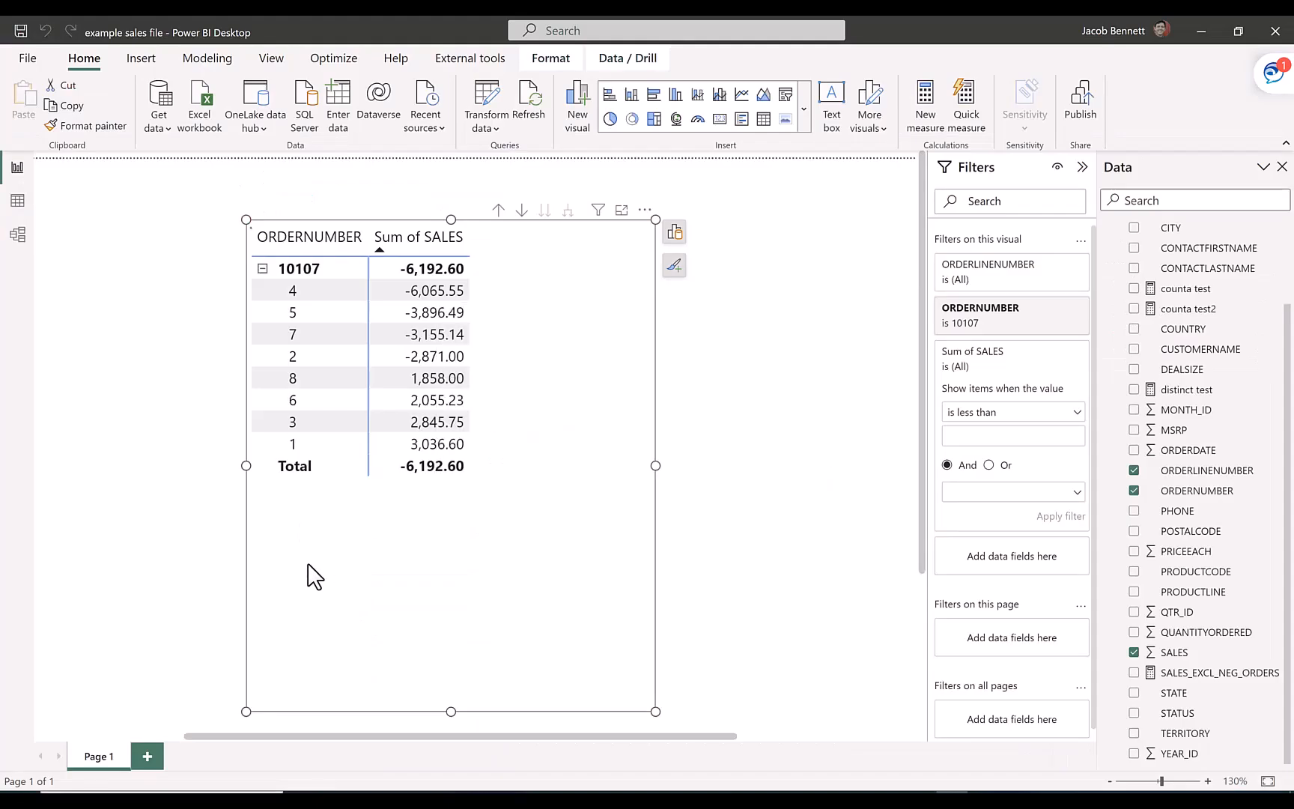
- Examine the relationship between sales_data_sample and distinct_sales_data in the model diagram
left_click(18, 235)
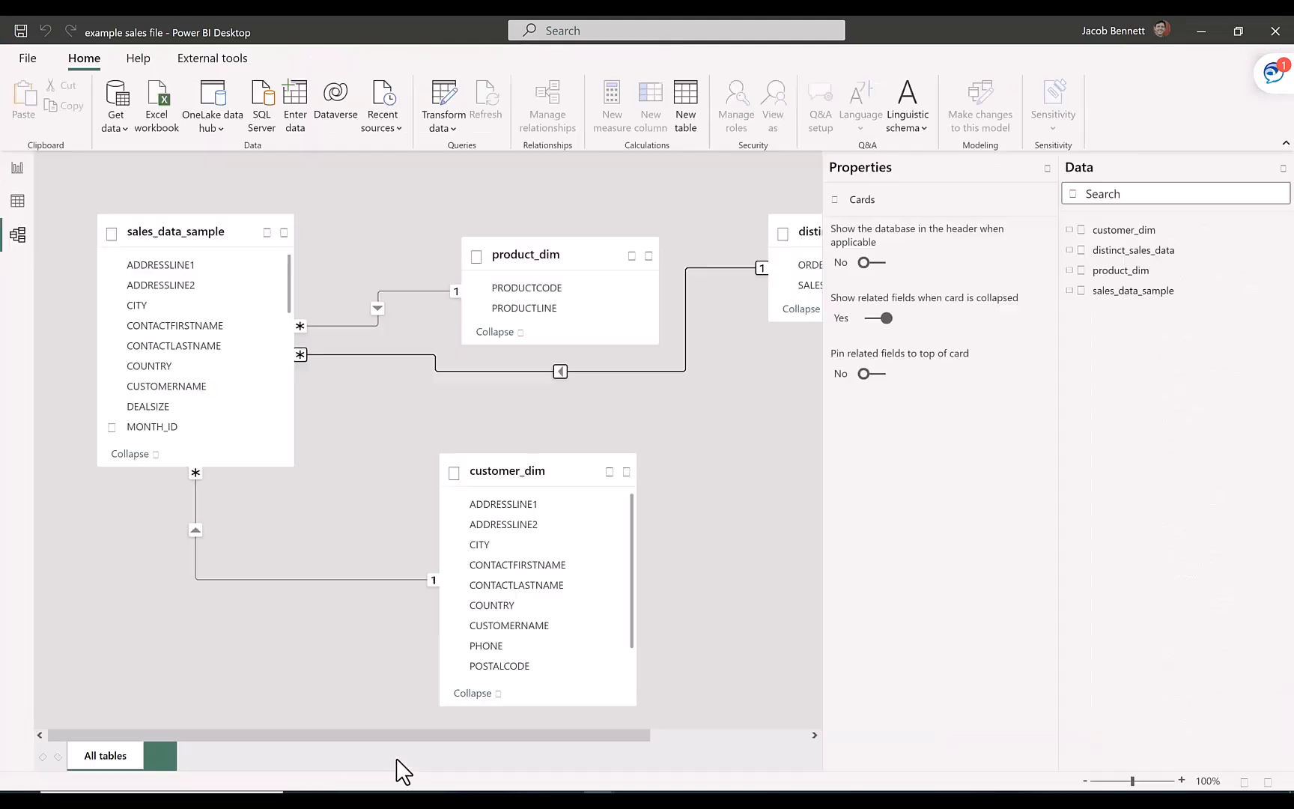
left_click_drag(411, 736, 647, 733)
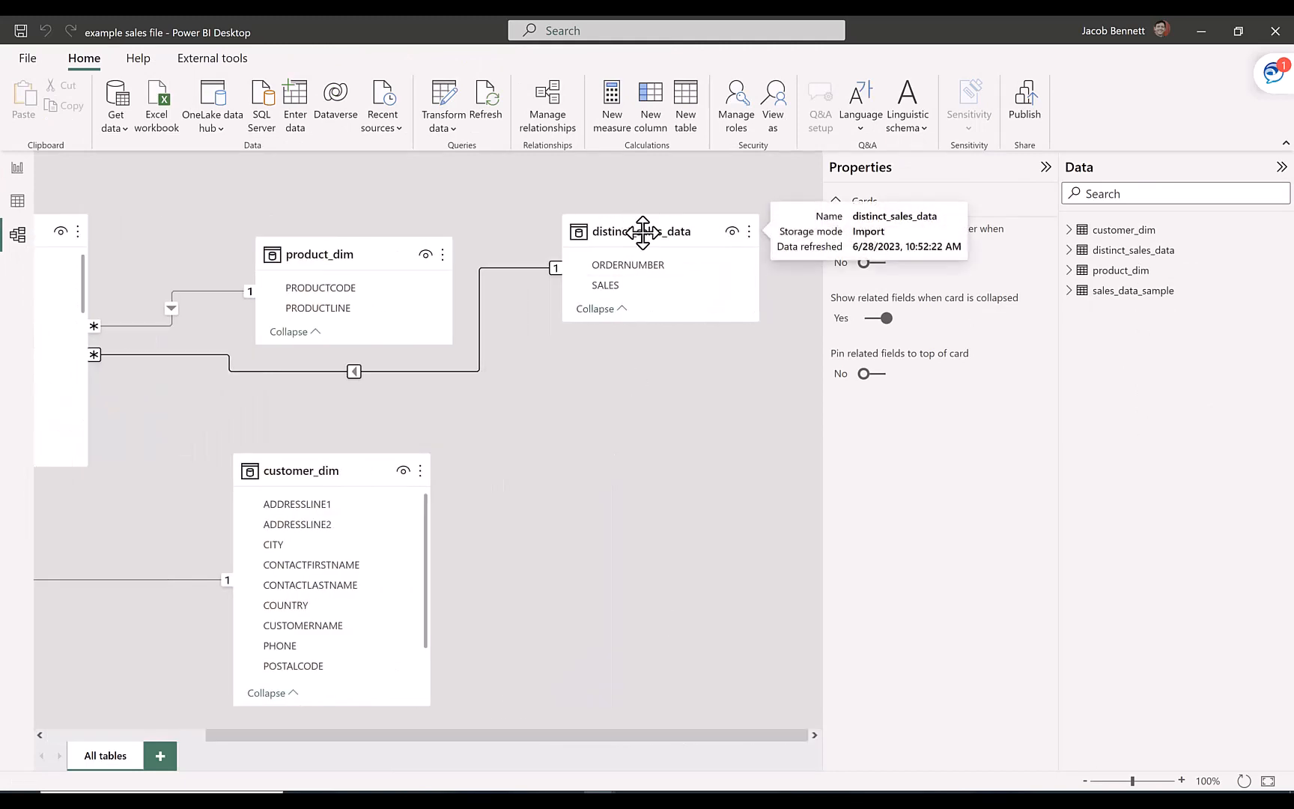
left_click(479, 323)
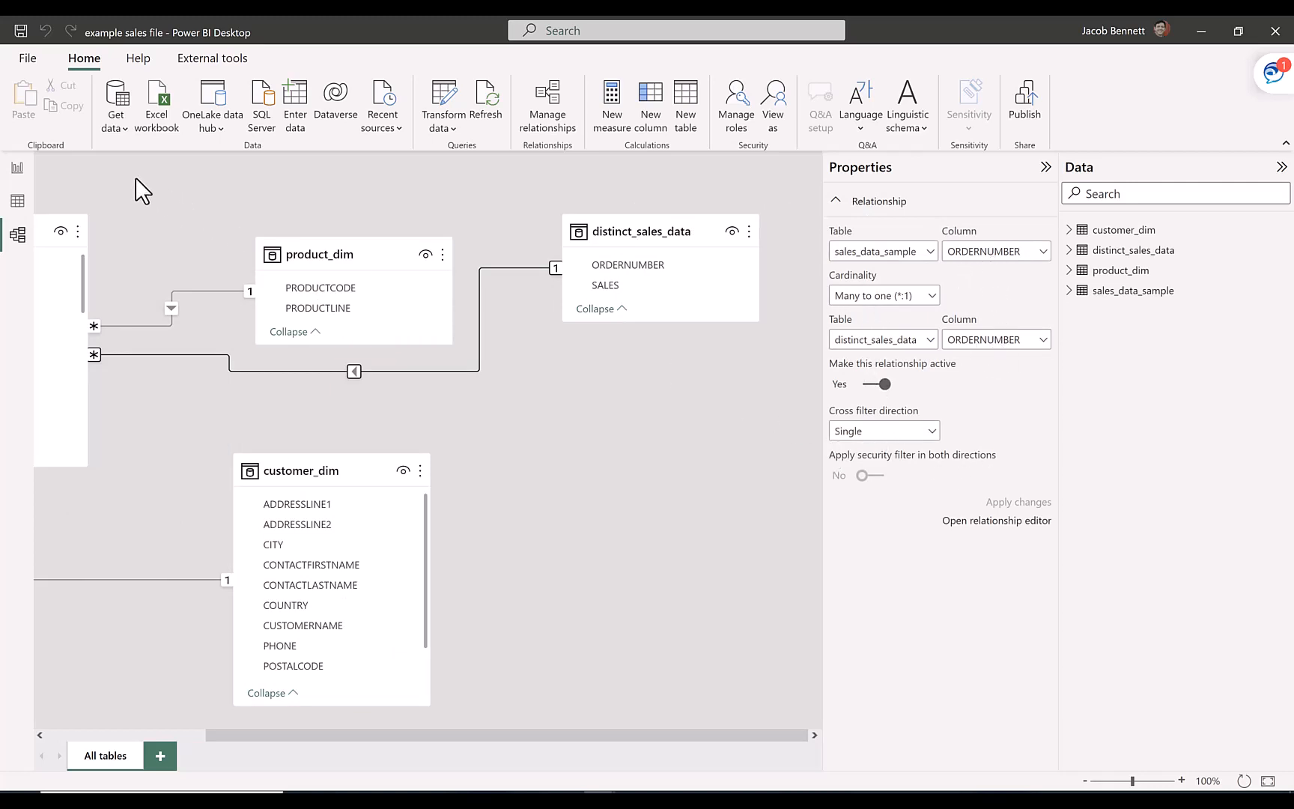
- Return to the report and add the SALES field from distinct_sales_data as a visual-level filter on the matrix
left_click(19, 169)
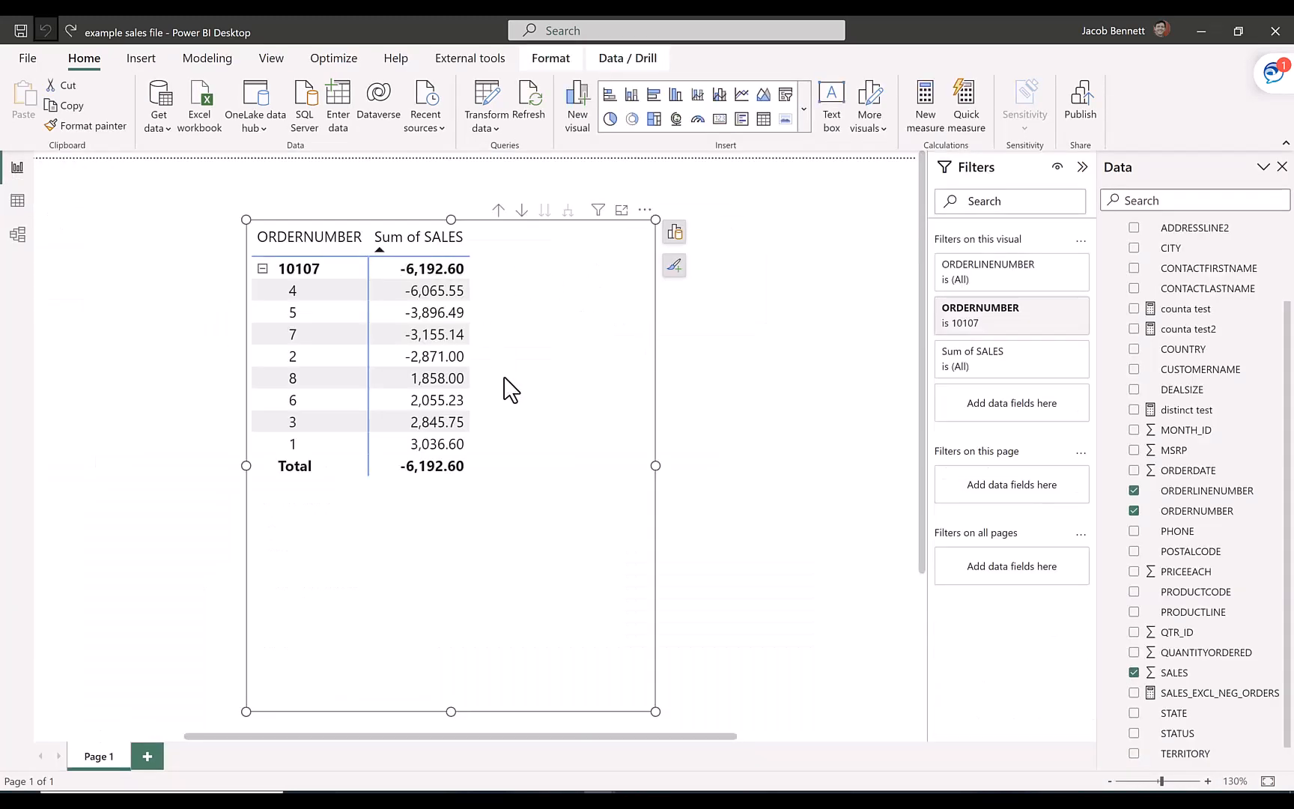
scroll(1205, 303, "up", 2)
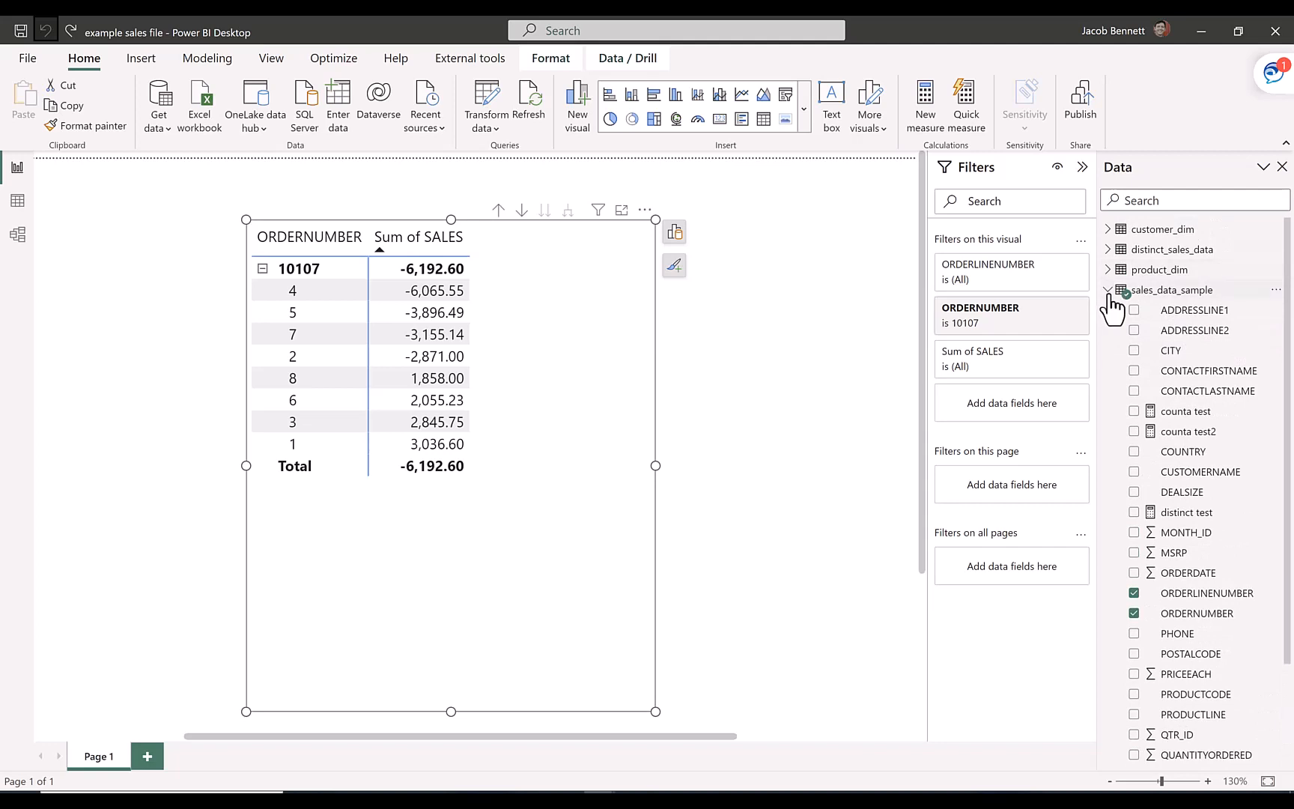
left_click(1112, 289)
left_click(1110, 249)
left_click_drag(1165, 294, 983, 421)
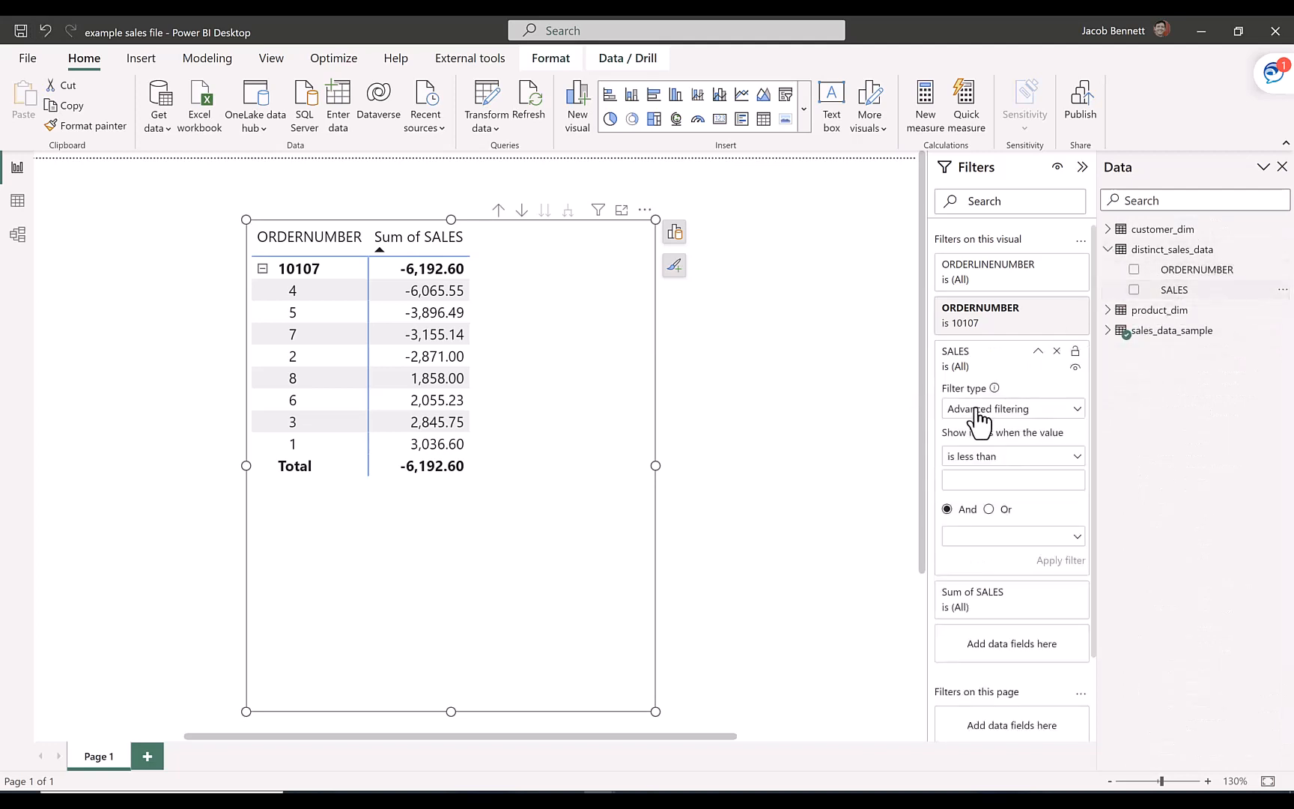
- Set the matrix's SALES filter to is greater than 0, apply it, and clear the ORDERNUMBER filter
left_click(999, 458)
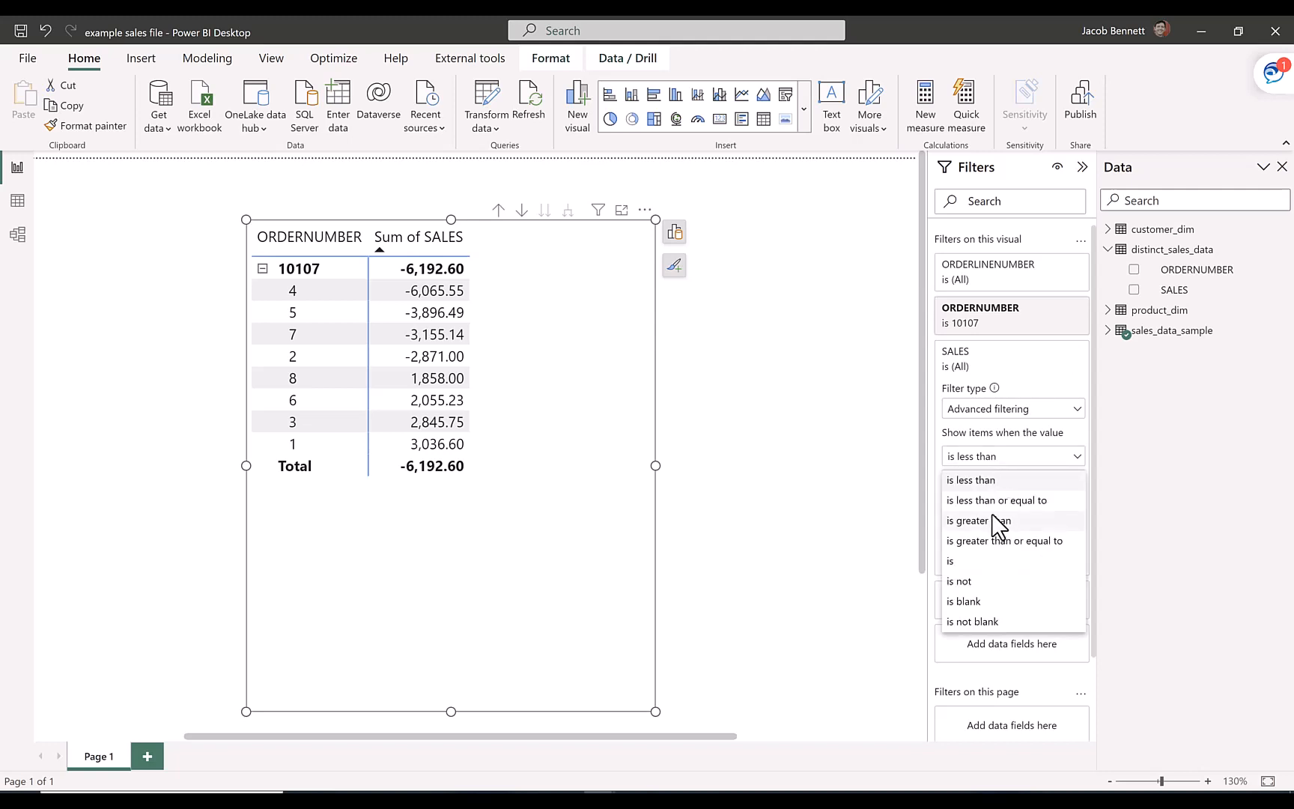
left_click(997, 522)
type("0")
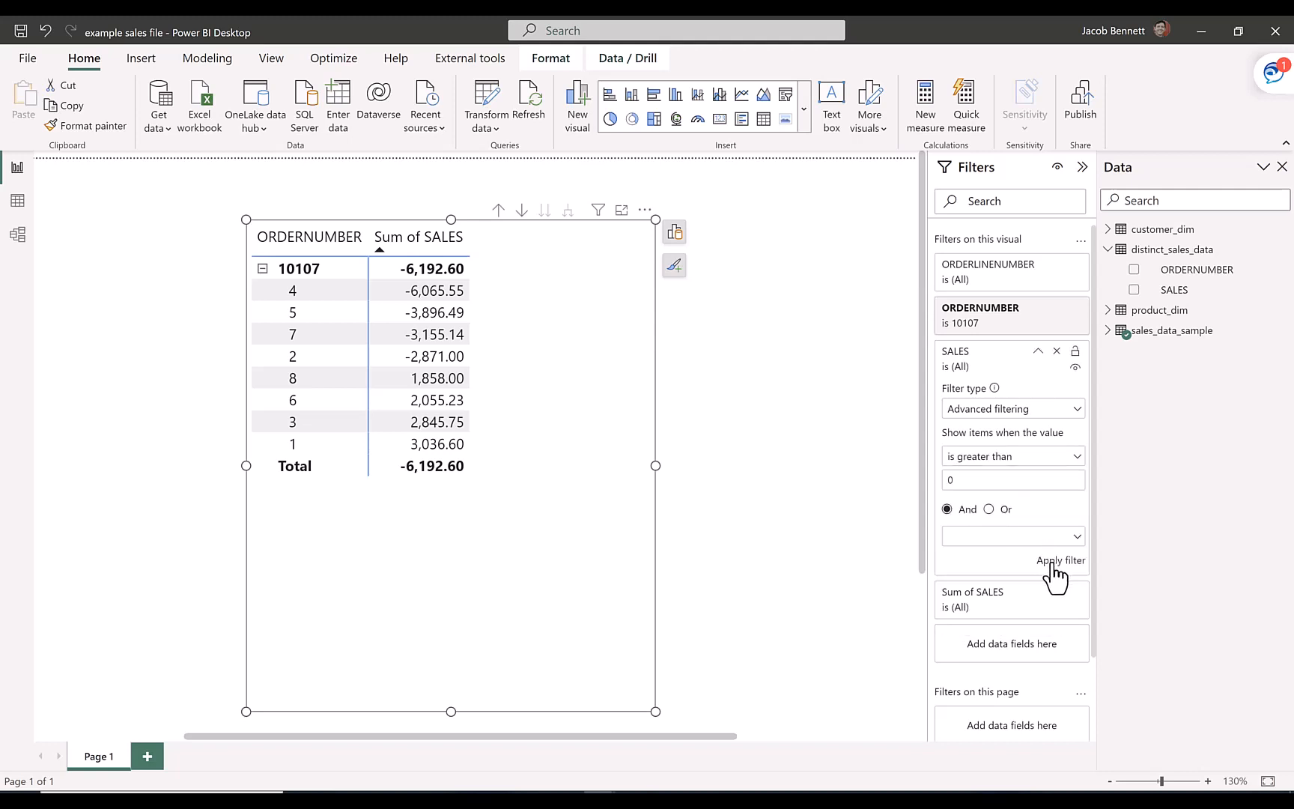
left_click(1060, 560)
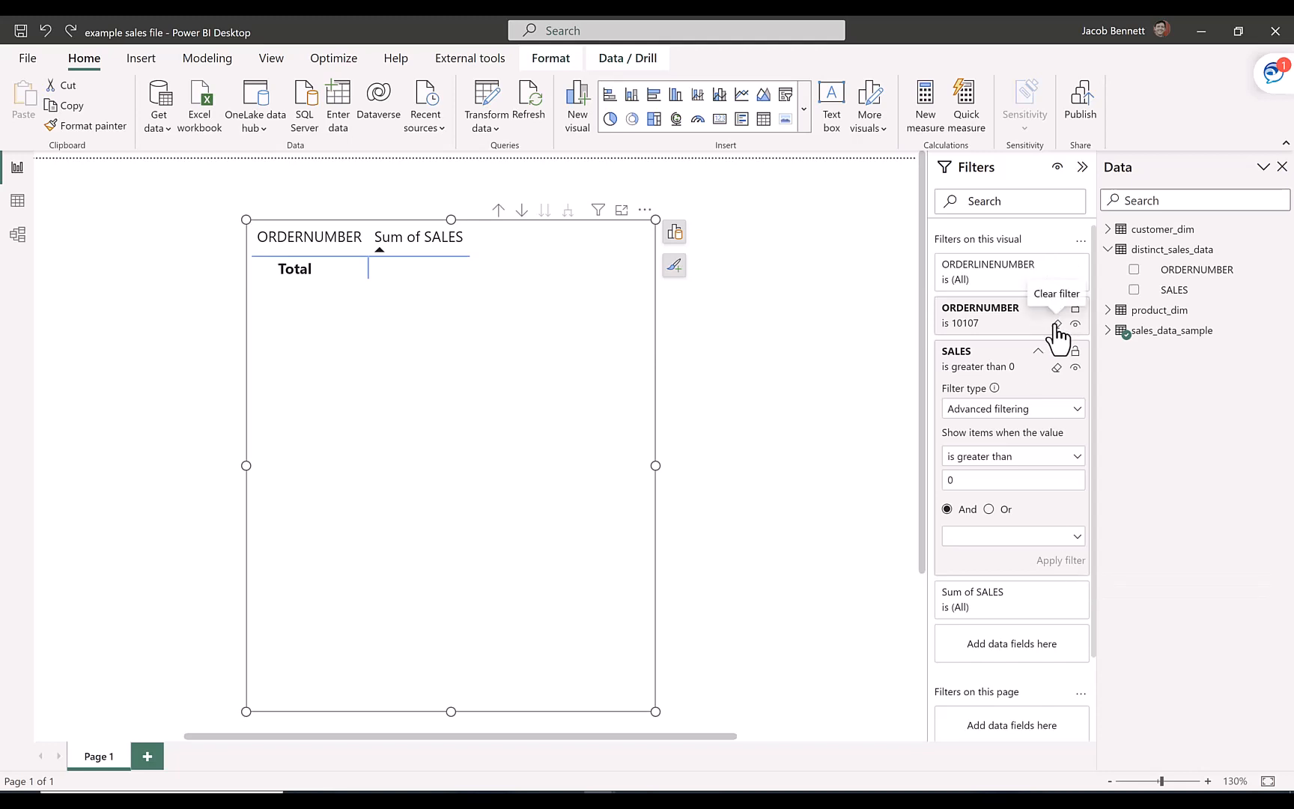
left_click(1057, 324)
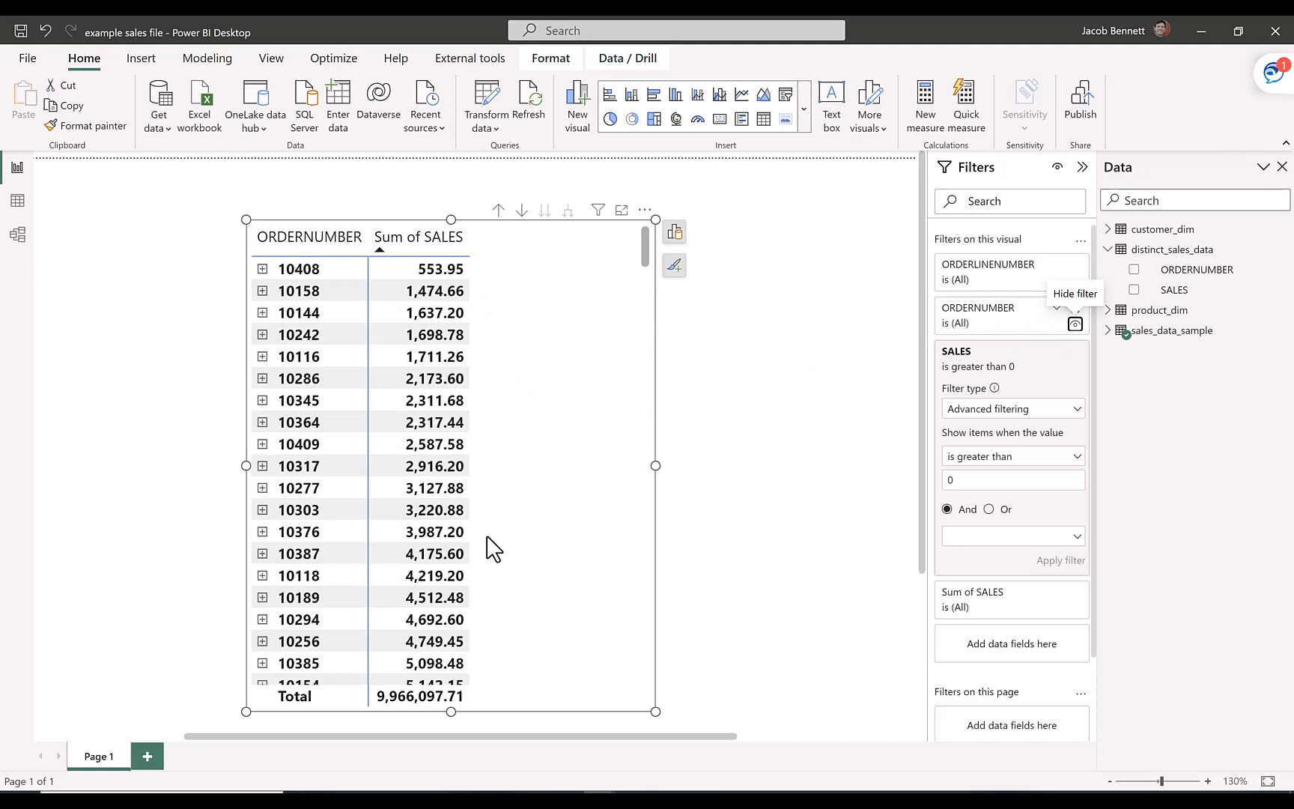
- Create a card beside the matrix showing the Sum of SALES from sales_data_sample
left_click(1109, 332)
scroll(1166, 486, "down", 4)
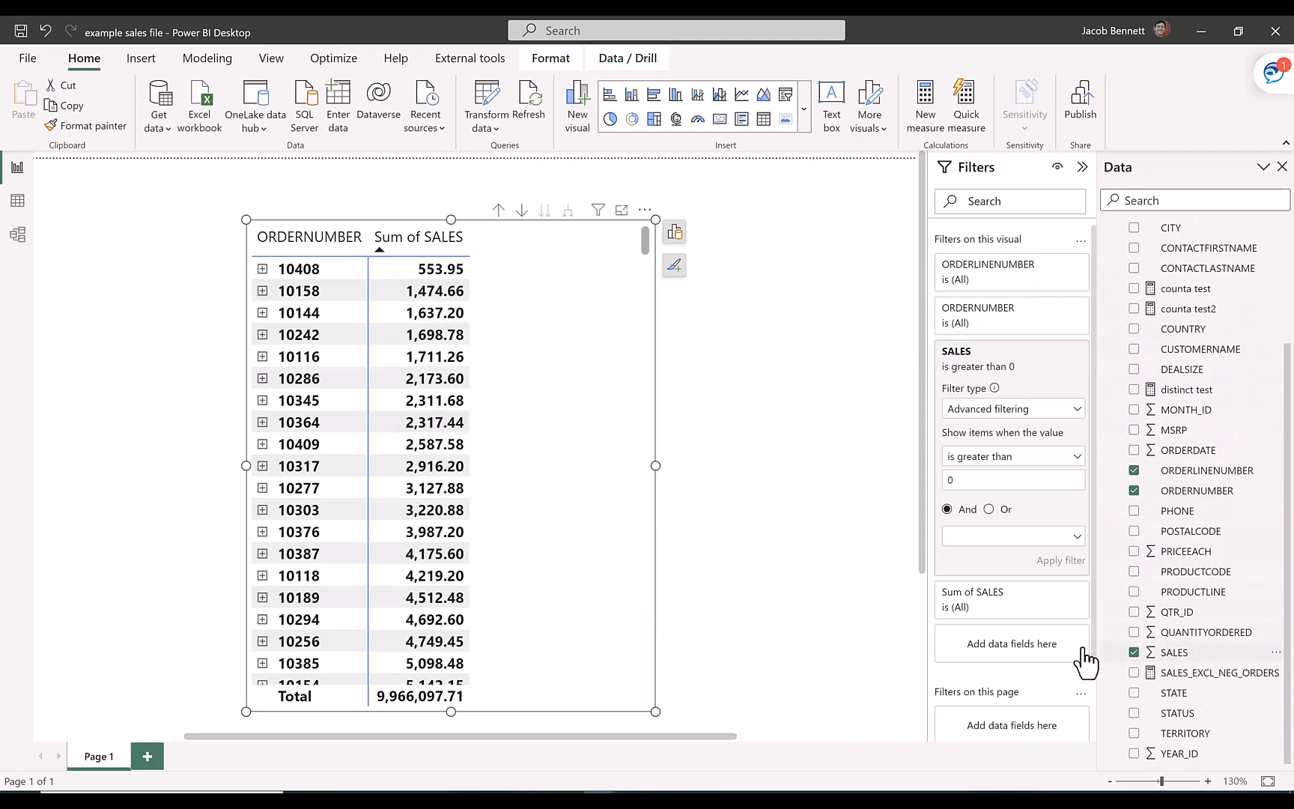
left_click_drag(1079, 652, 801, 299)
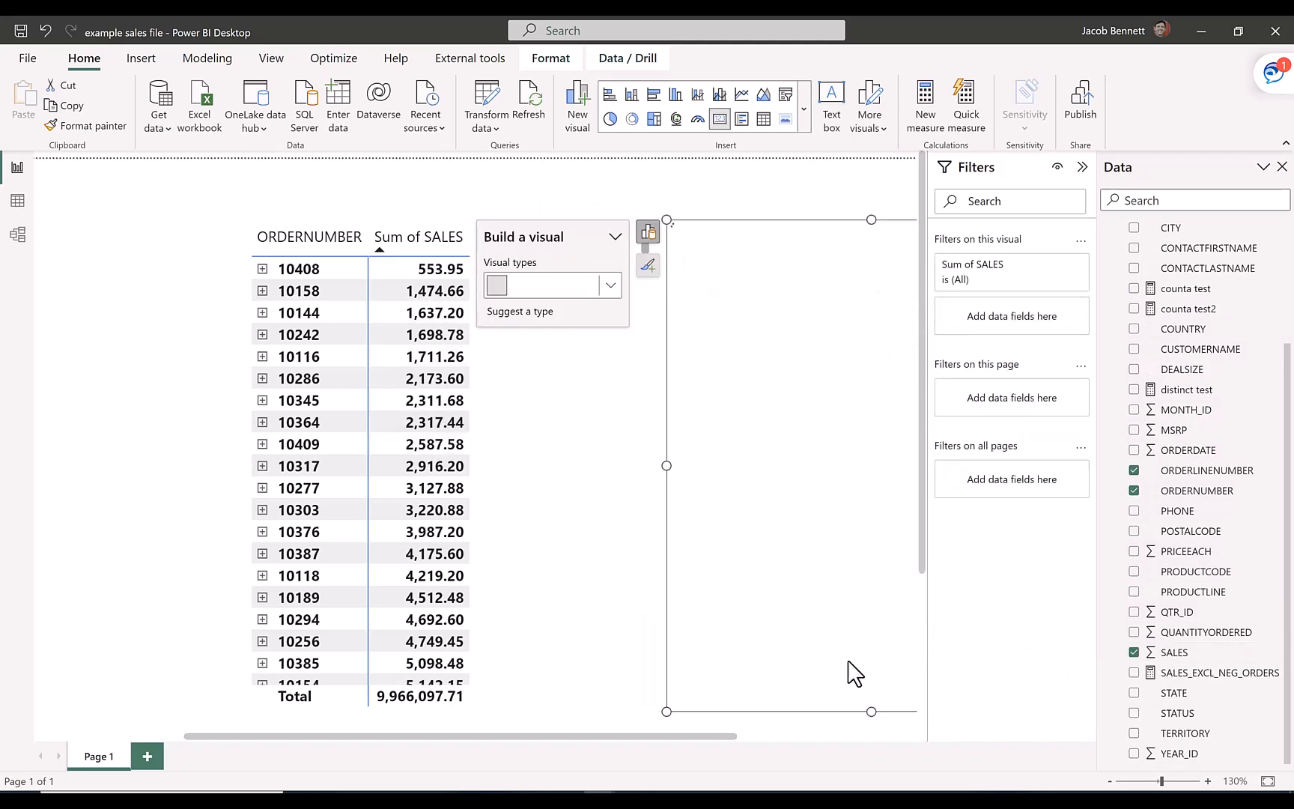
scroll(801, 409, "down", 2)
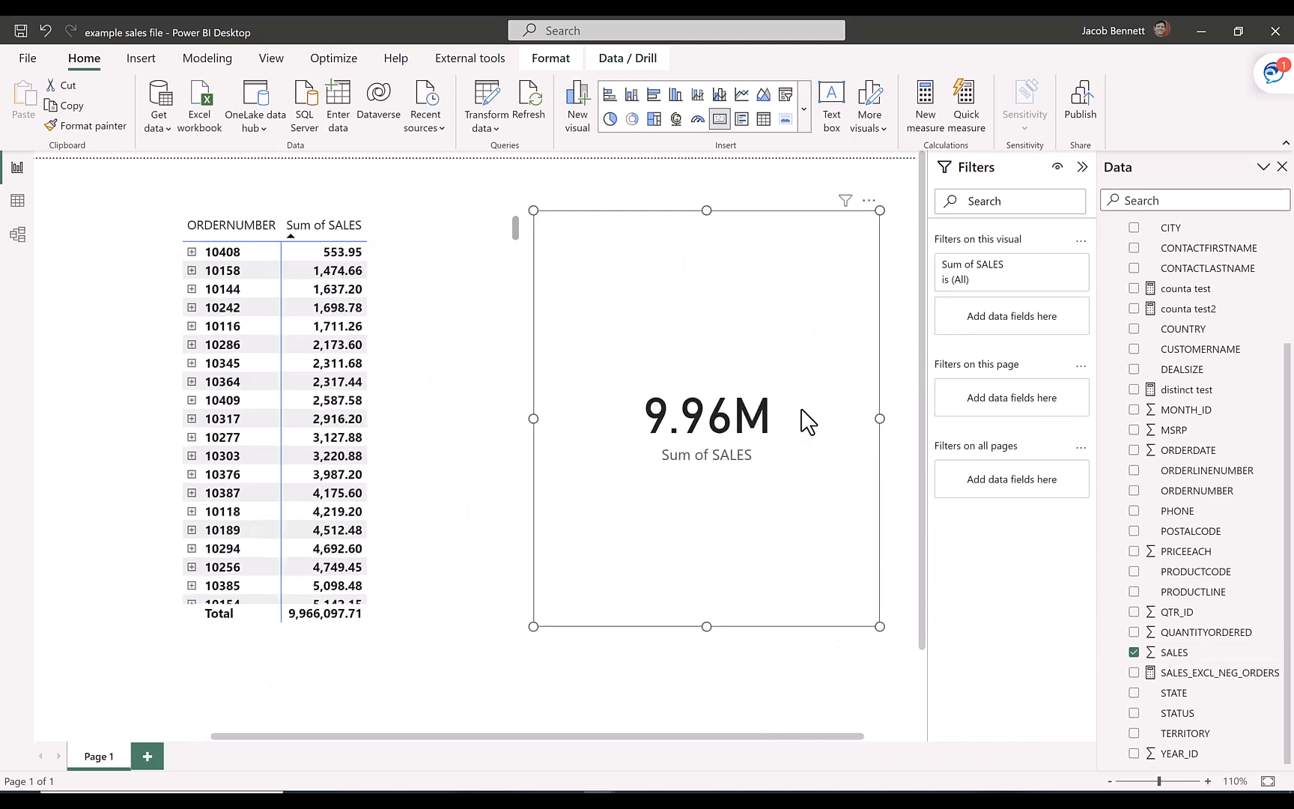
- Set the card's callout value display units to None and shrink the card to a short box beside the matrix
double_click(846, 454)
left_click(1179, 341)
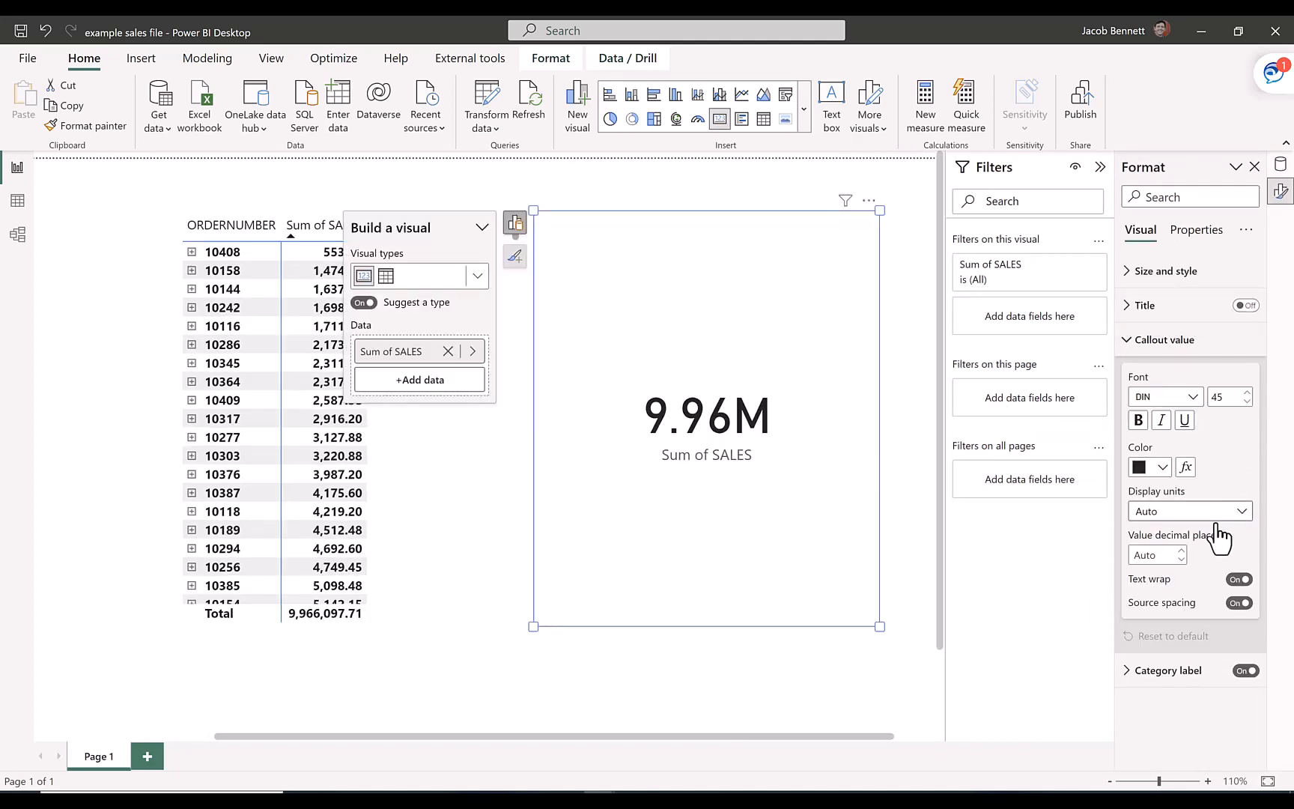
left_click(1177, 511)
left_click(1153, 546)
left_click_drag(880, 627, 859, 315)
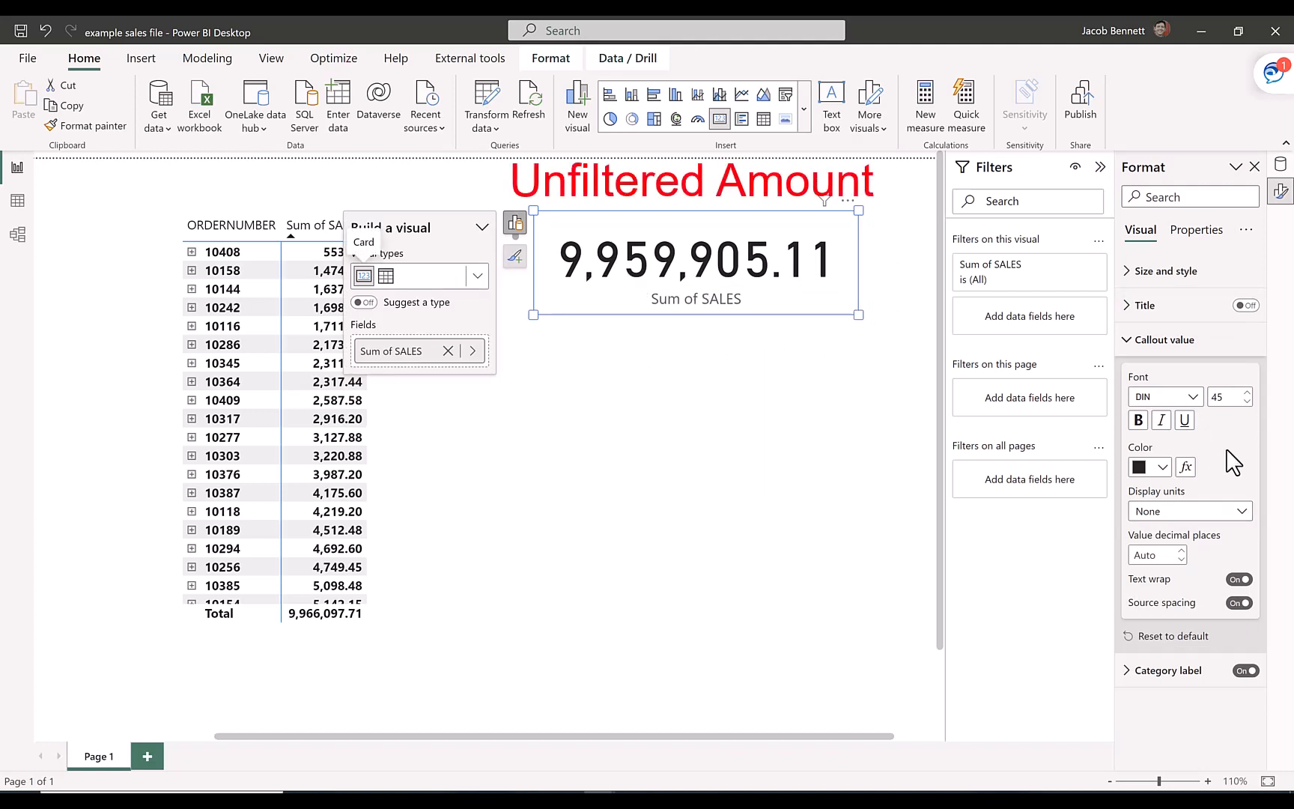
- Add a second Sum of SALES card from sales_data_sample below the first and copy the first card's formatting onto it
left_click(1177, 340)
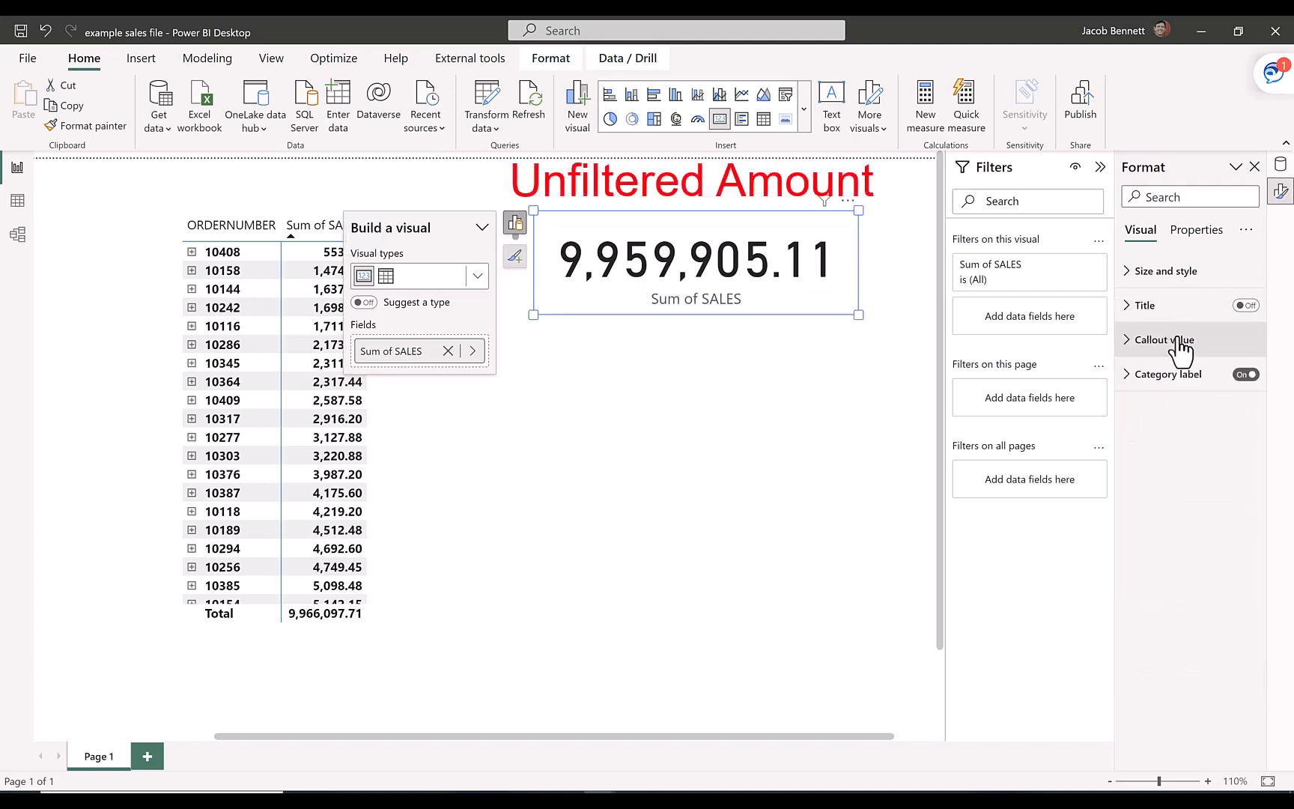
left_click(1281, 166)
left_click_drag(1173, 657, 650, 451)
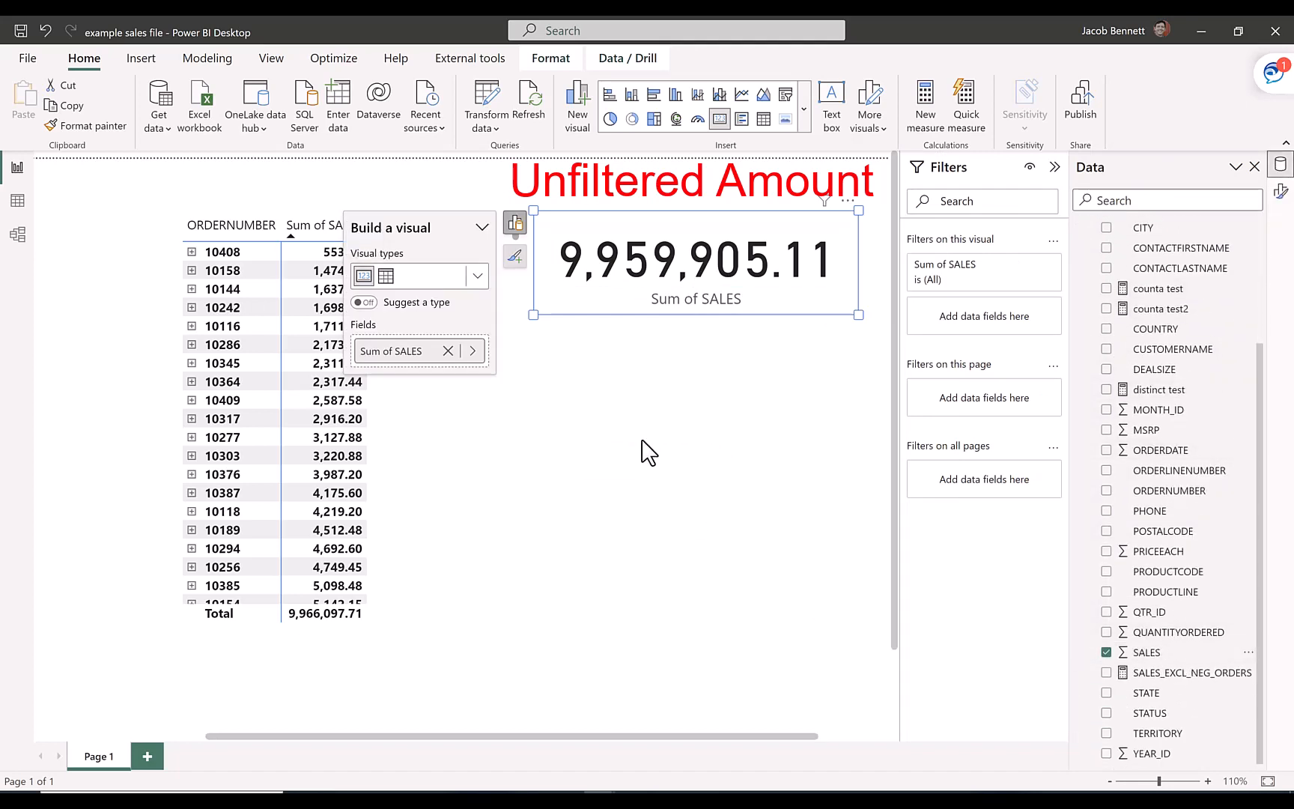
left_click(839, 296)
left_click(88, 125)
left_click(781, 540)
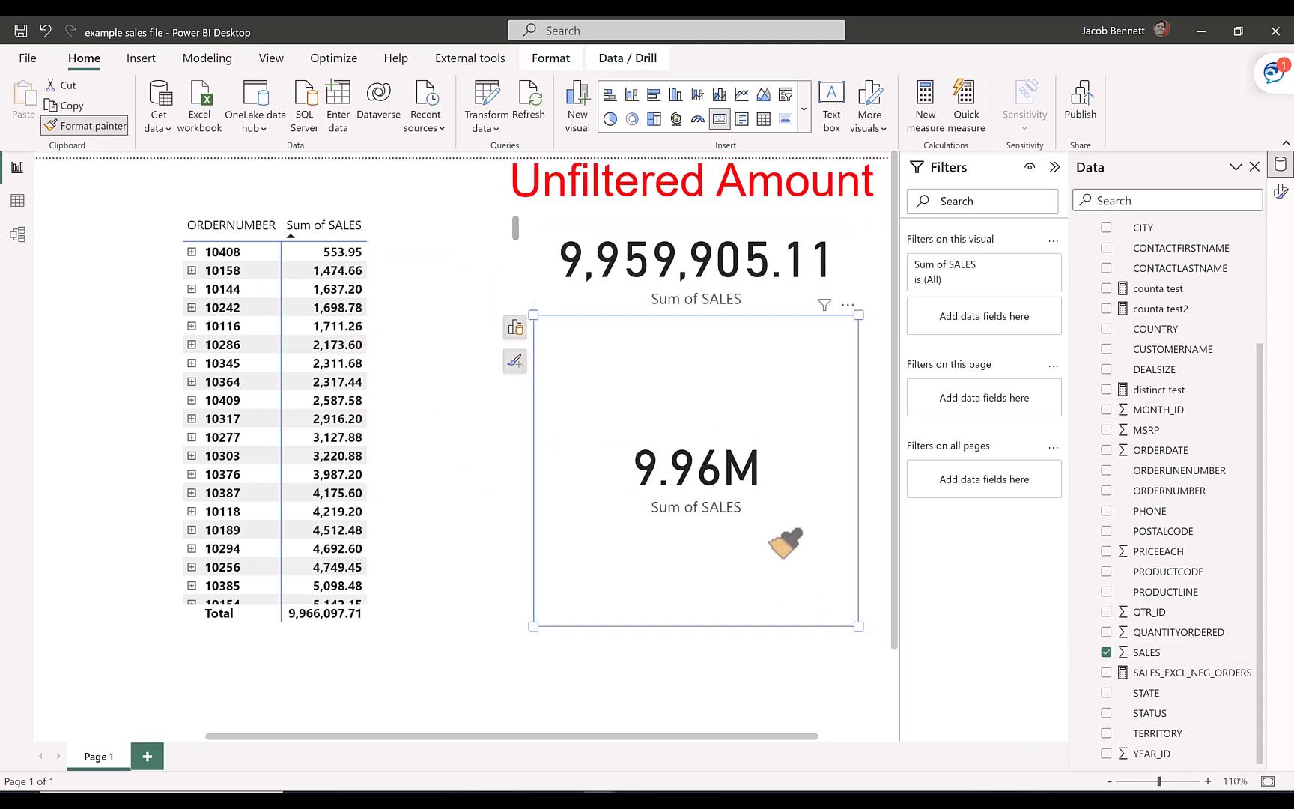
- Filter the second card by ORDERNUMBER with the "is" condition, using the order number previously filtered in the matrix
left_click_drag(1202, 506, 983, 337)
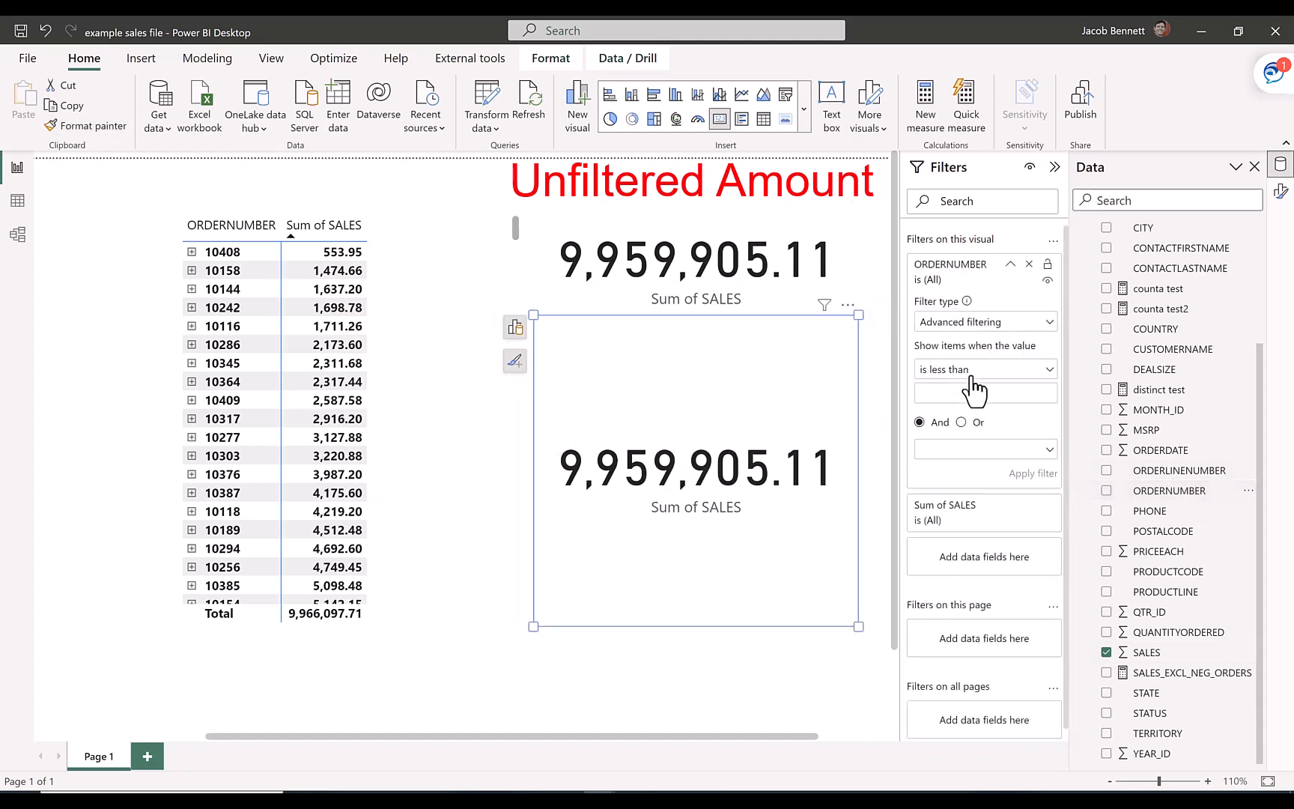
left_click(974, 371)
left_click(970, 474)
left_click(956, 394)
type("10107")
left_click(1020, 475)
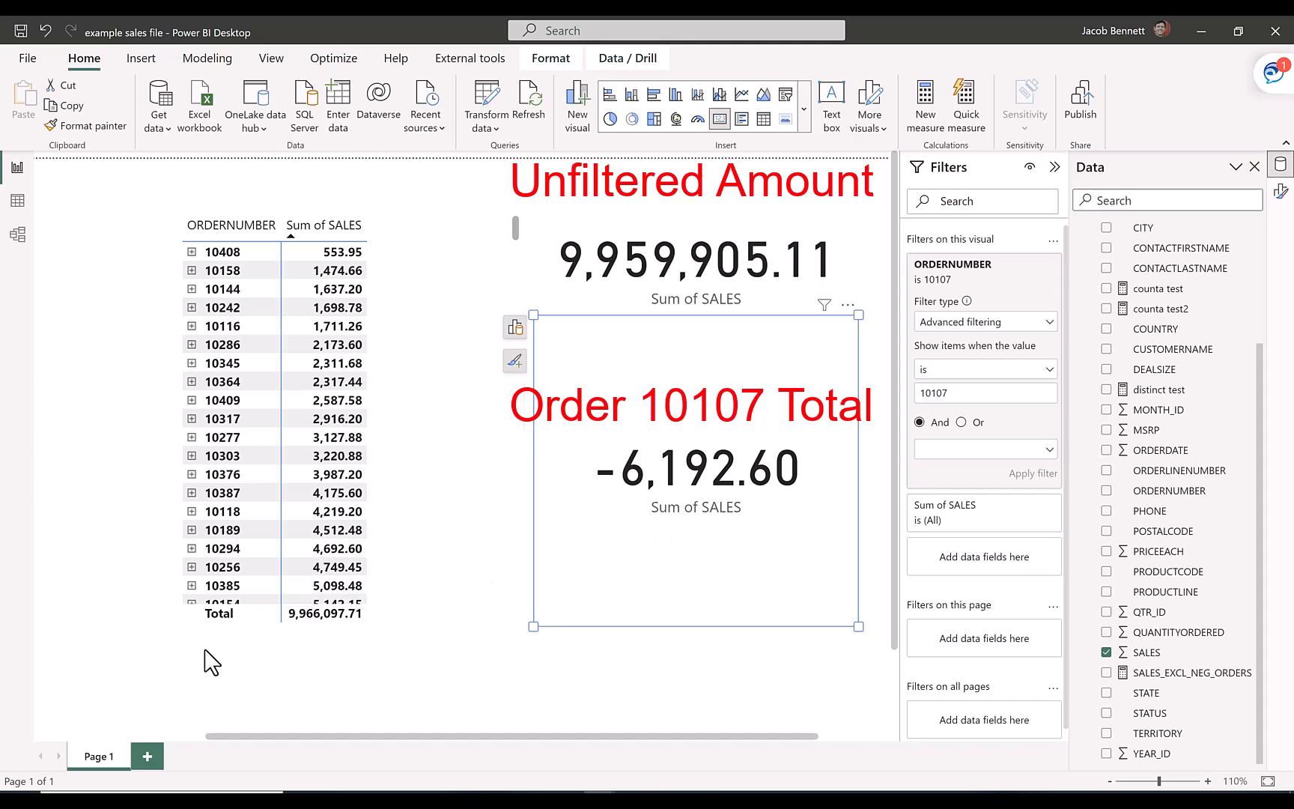
- Inspect the grouped rows of distinct_sales_data in the table view, then return to the report
left_click(330, 622)
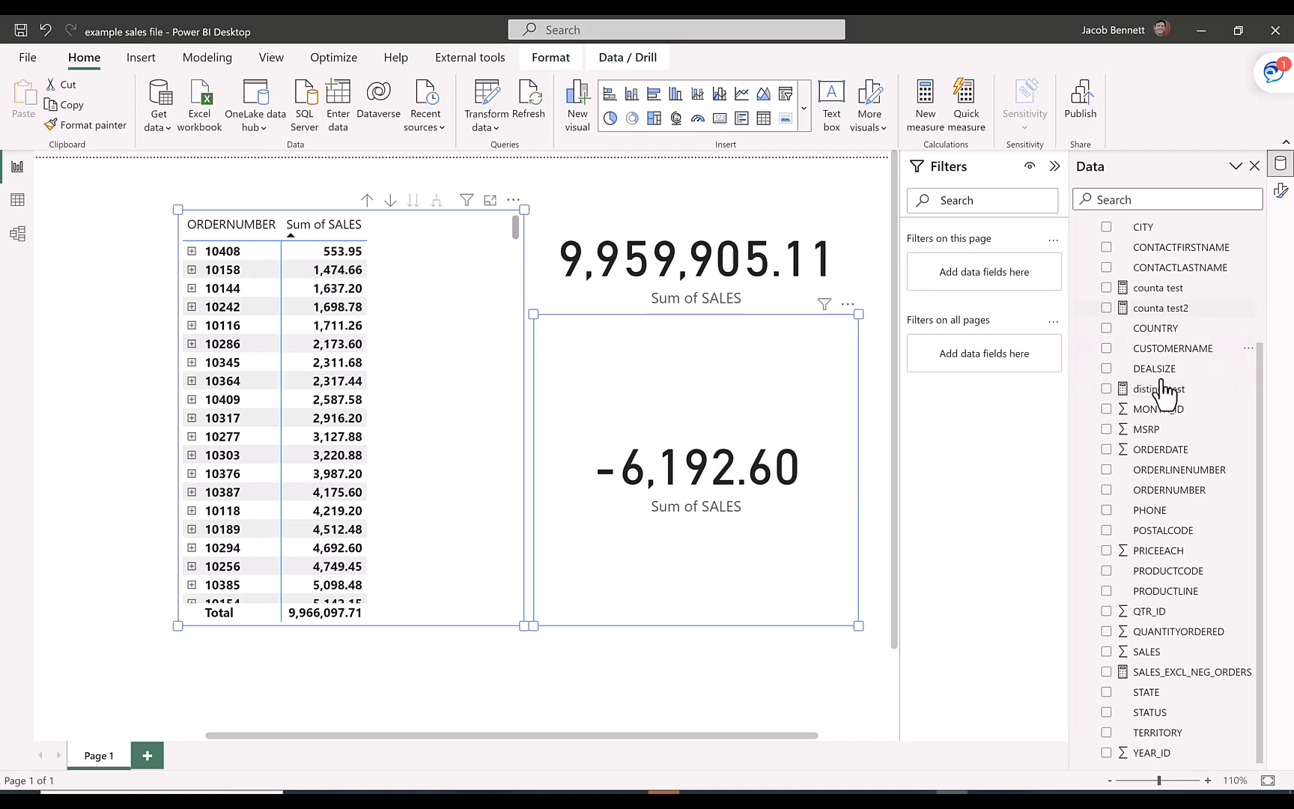
scroll(1161, 394, "up", 3)
left_click(1080, 330)
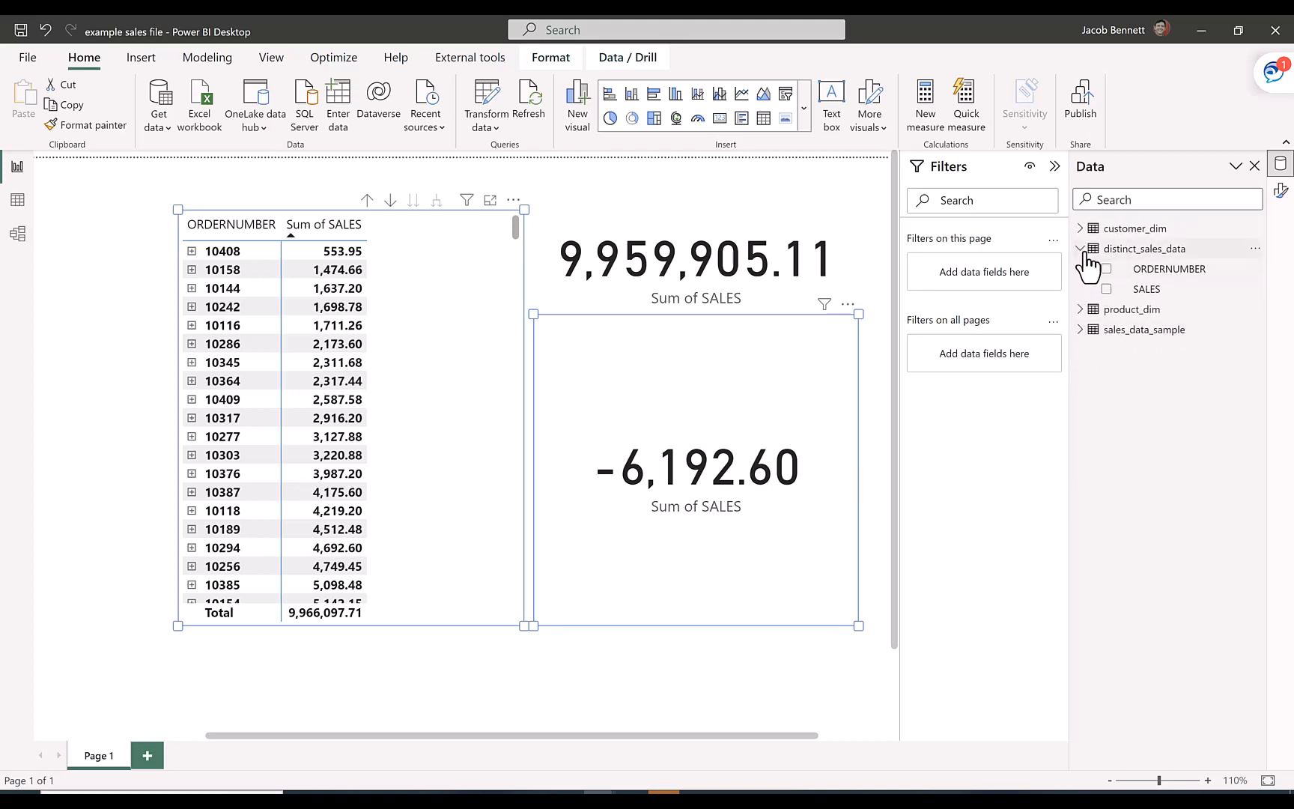
left_click(1080, 249)
left_click(17, 200)
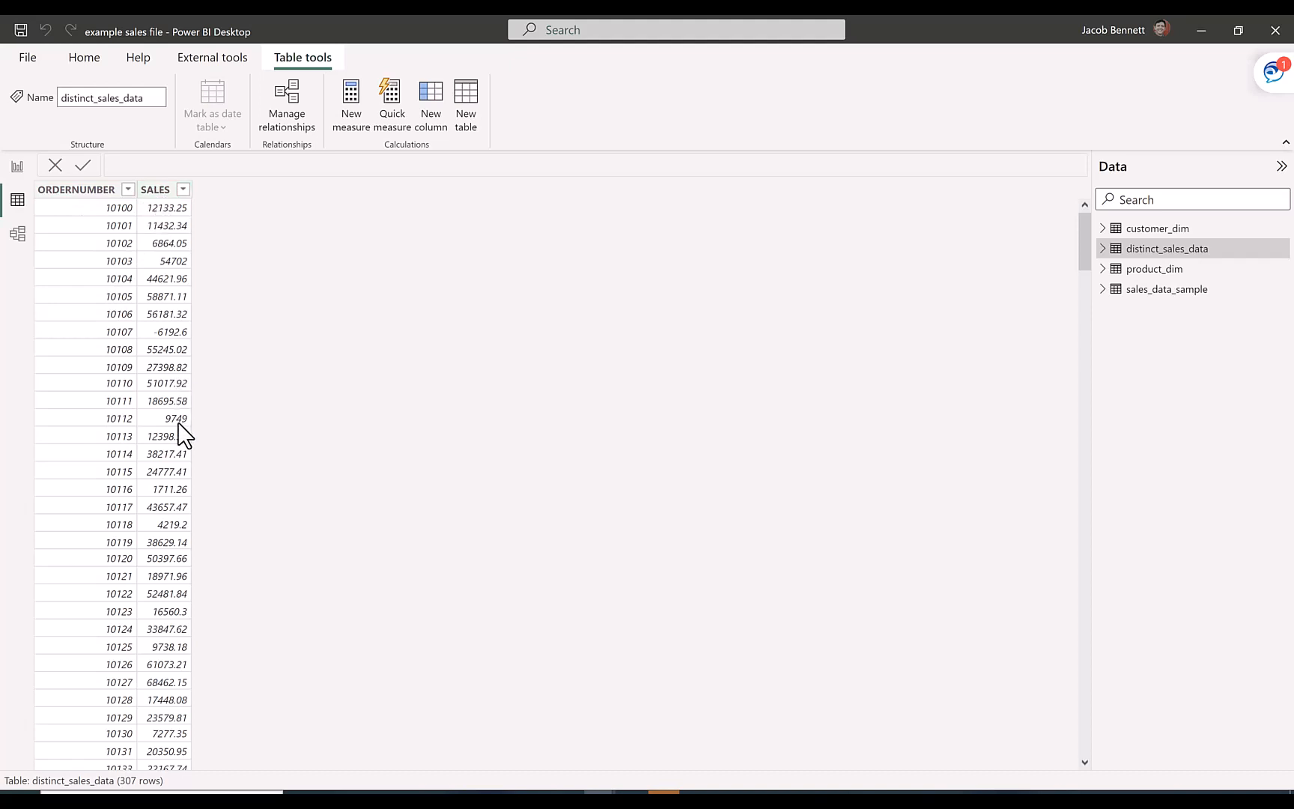
left_click(6, 173)
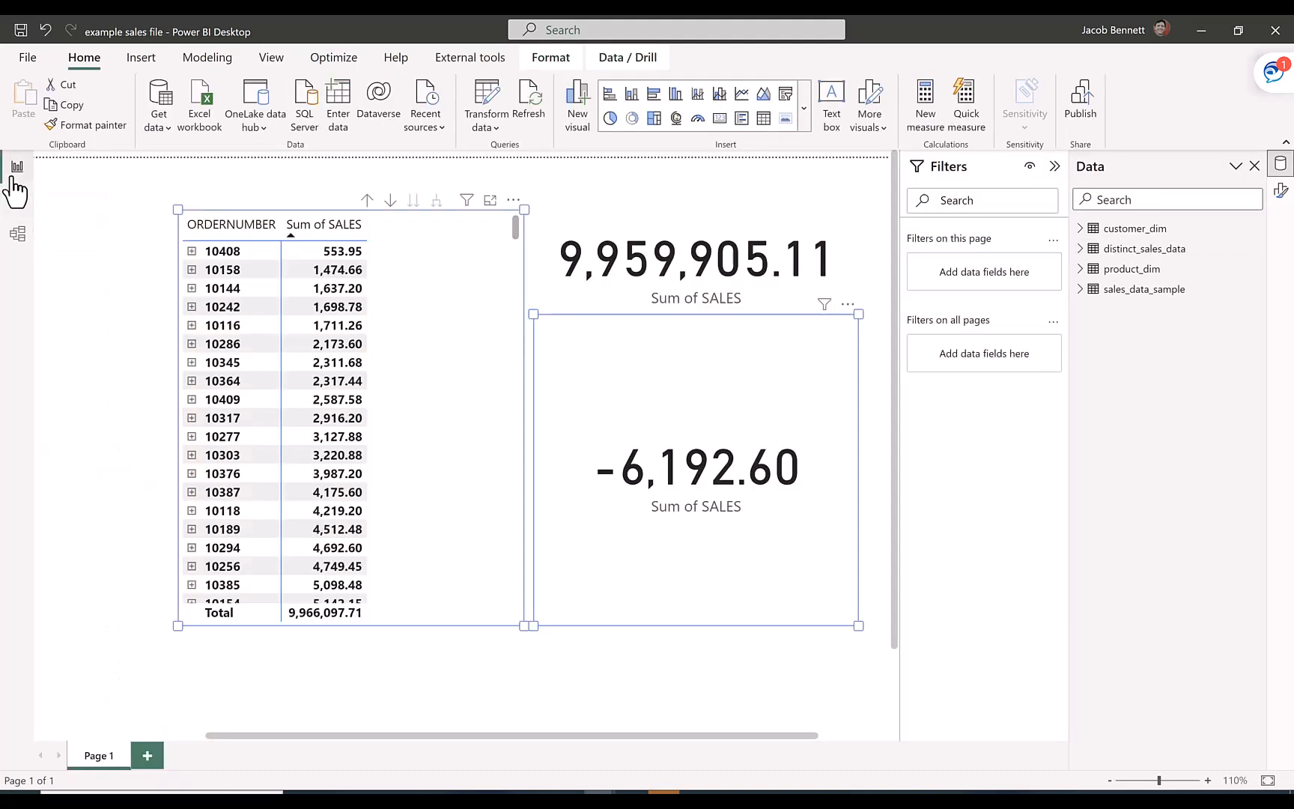
- Create a new calculated table and begin its DAX formula with the name distinct_sales_data_dax
left_click(1132, 231)
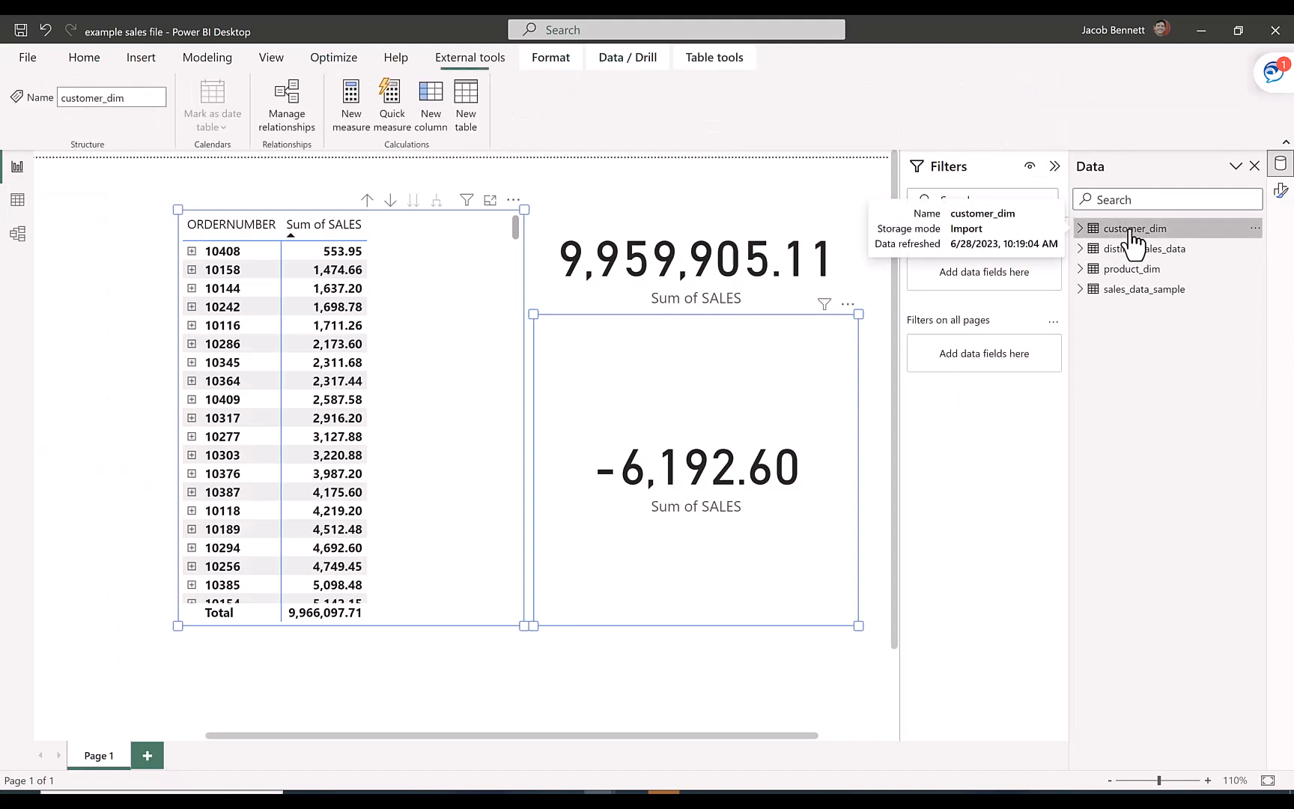
left_click(466, 112)
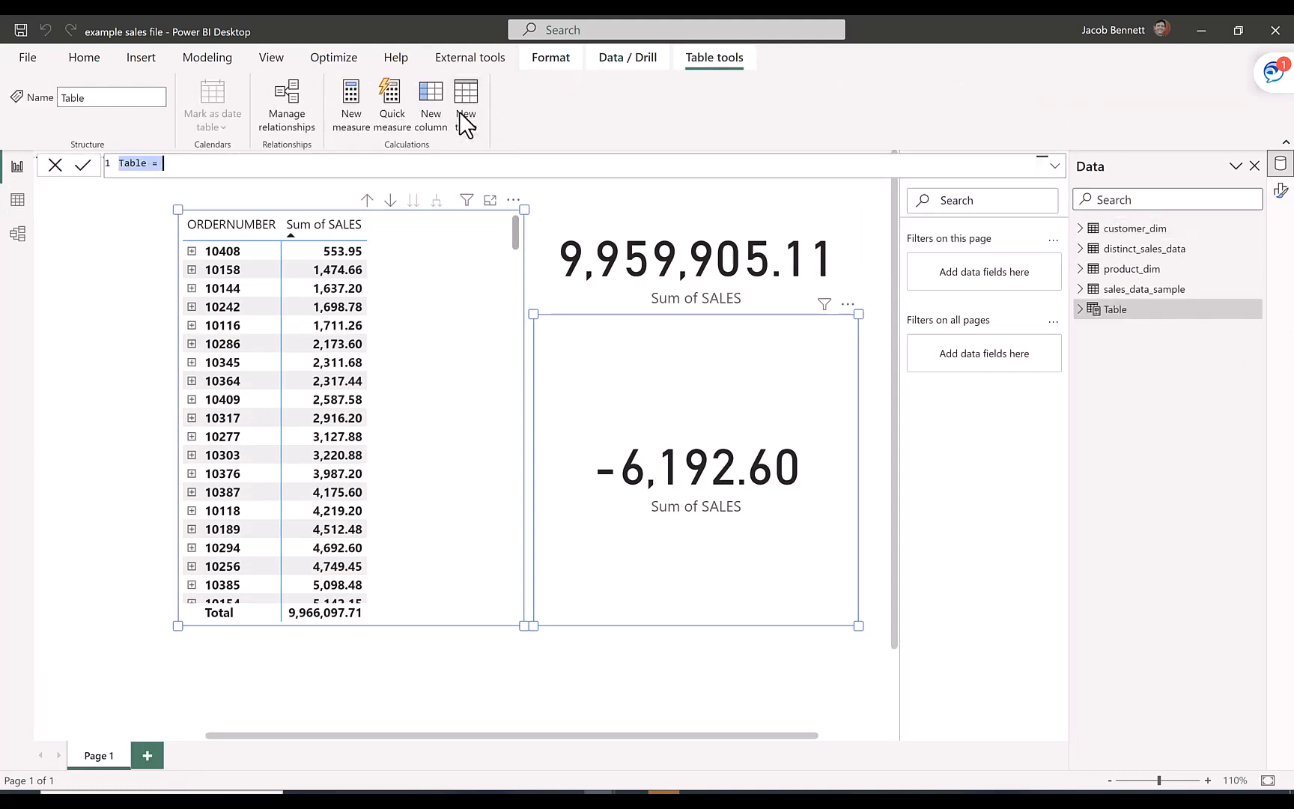
type("distinct_sales_dat")
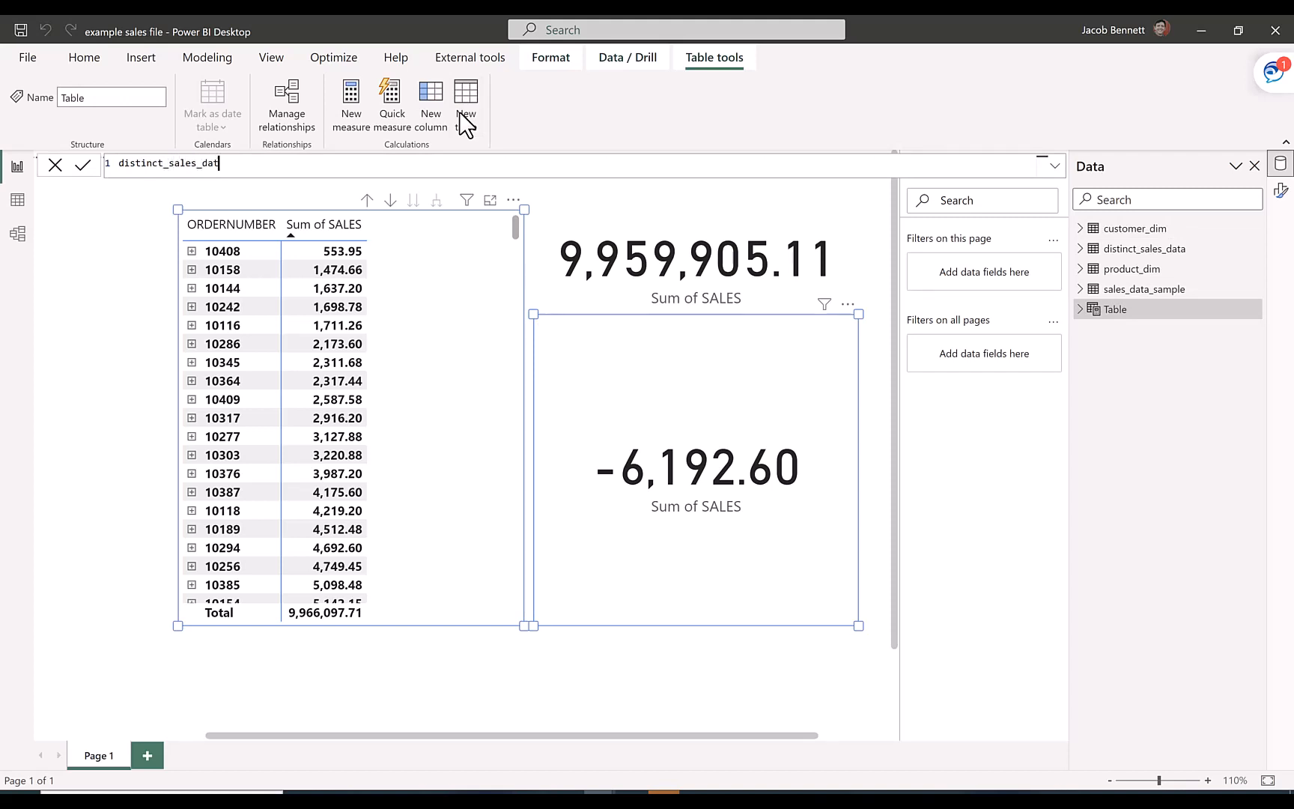
type("a_dax =")
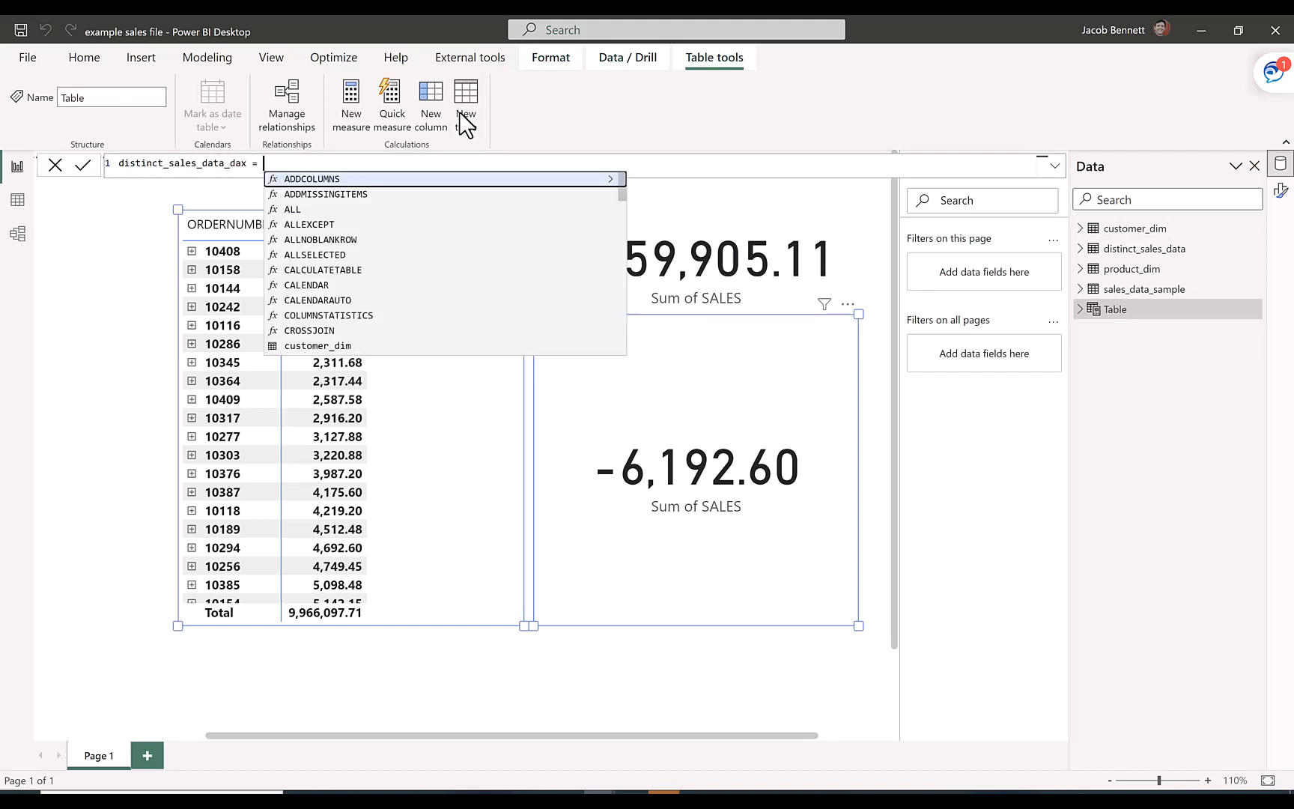
key("shift+Return")
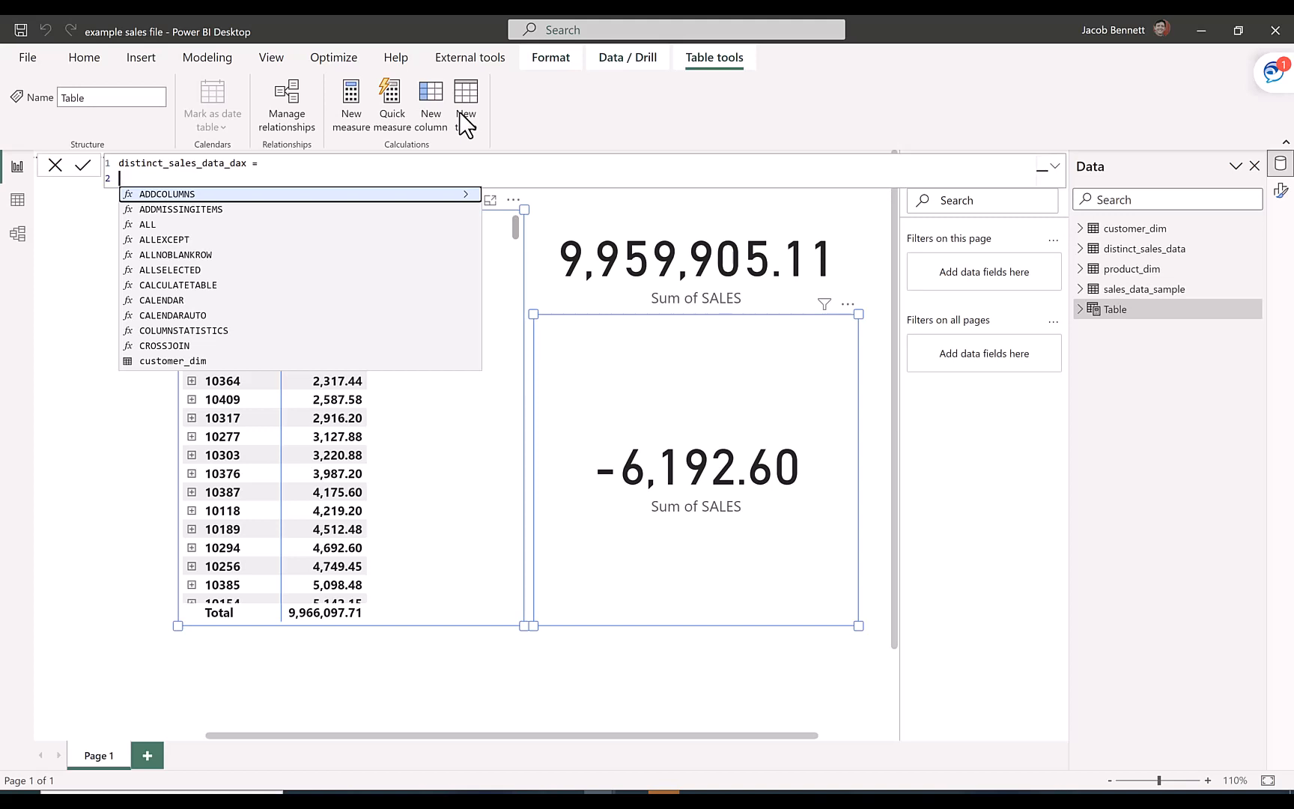
- Define the table with SUMMARIZECOLUMNS, using sales_data_sample[ORDERNUMBER] as the grouping column
type("SUMMARIZECOLUMNS(")
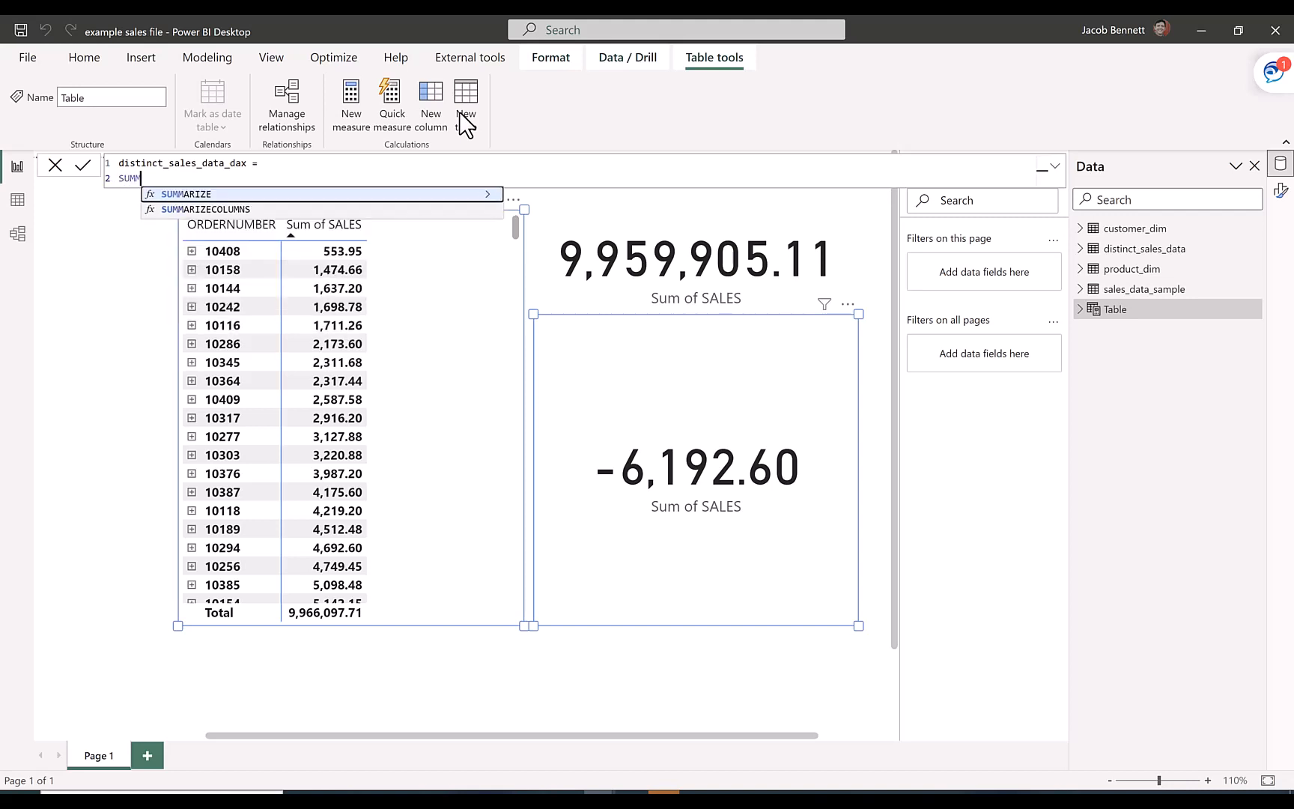
key("Down")
key("Tab")
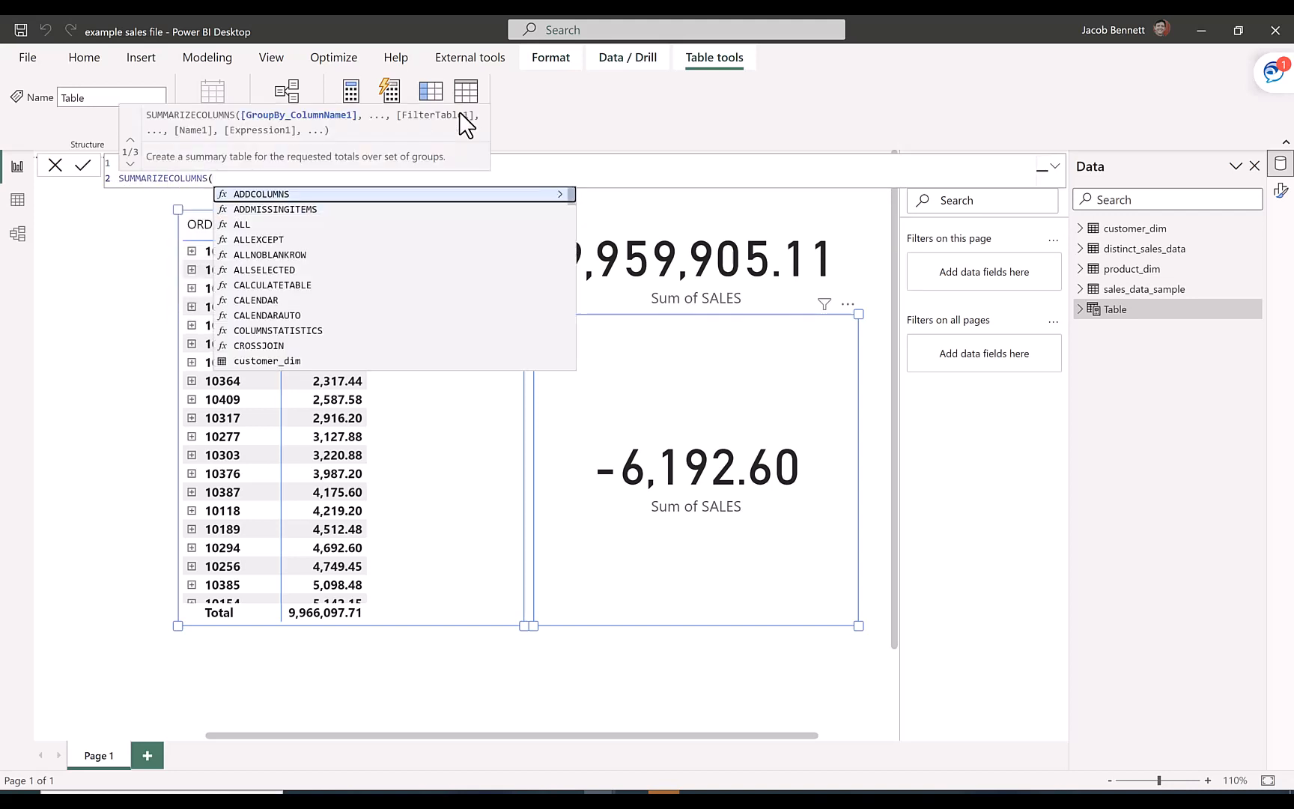
key("shift+Return")
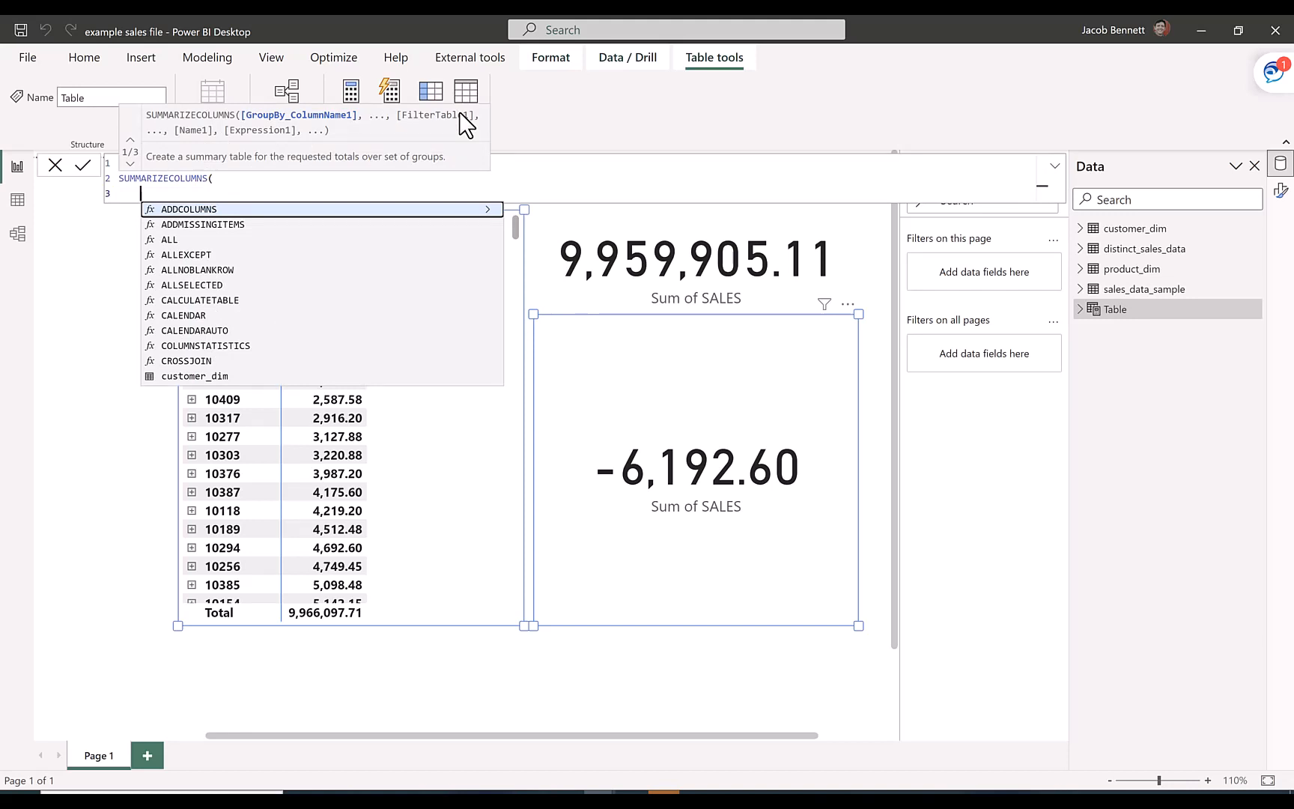
type("ORDERNUM")
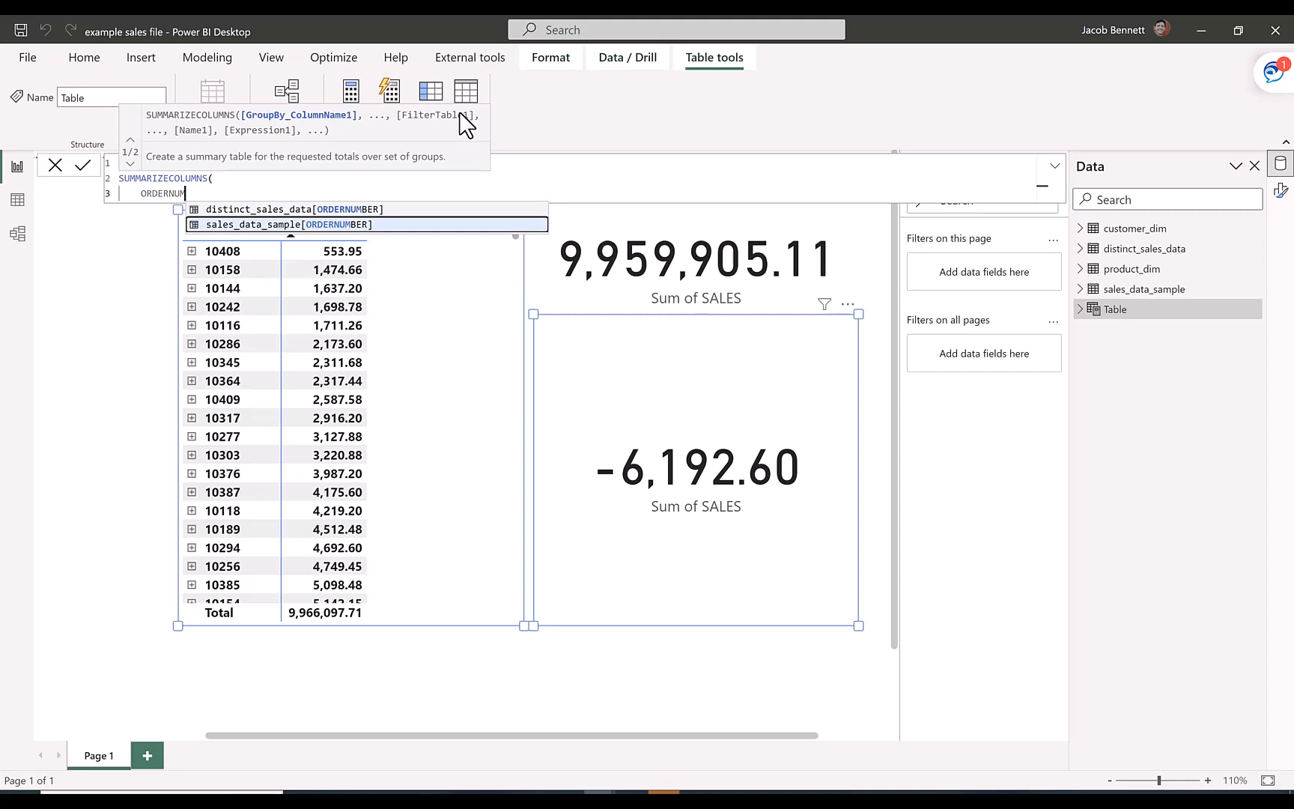
key("Tab")
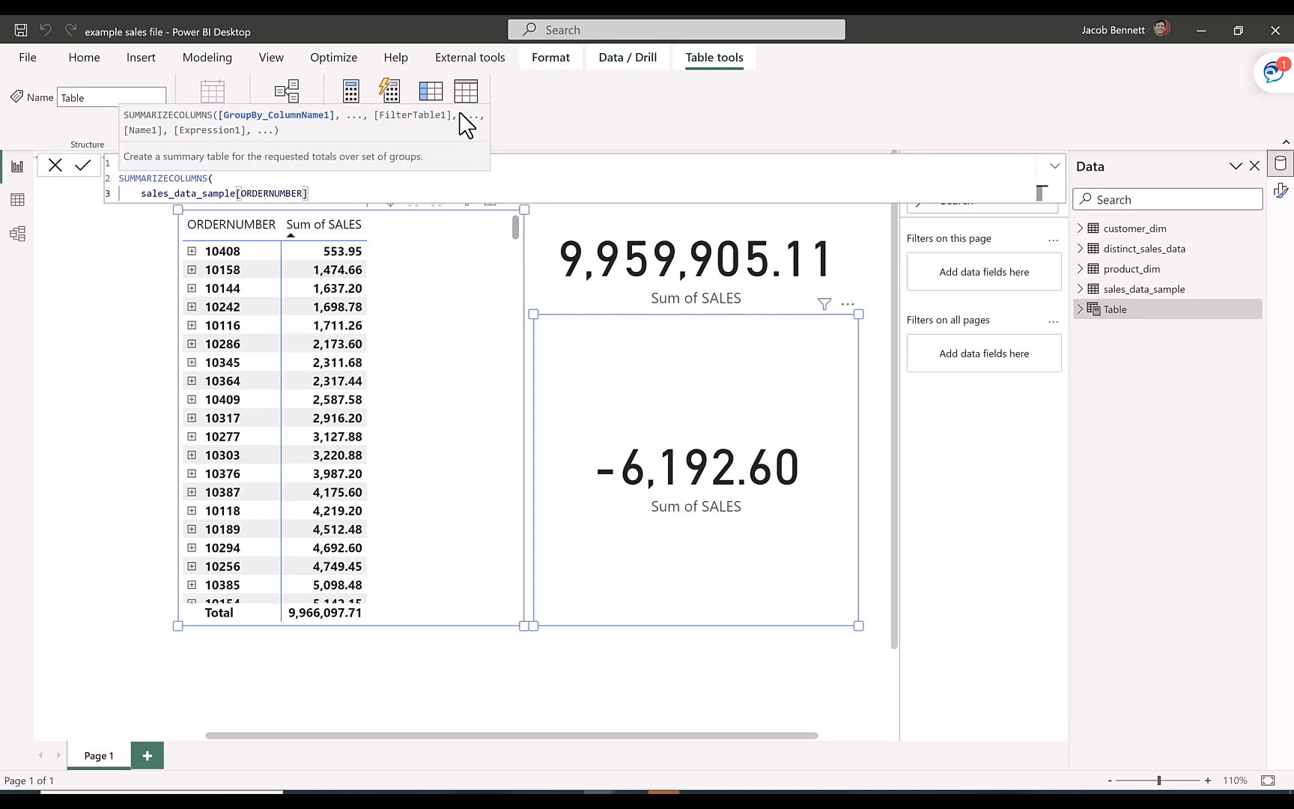
type(",")
key("shift+Return")
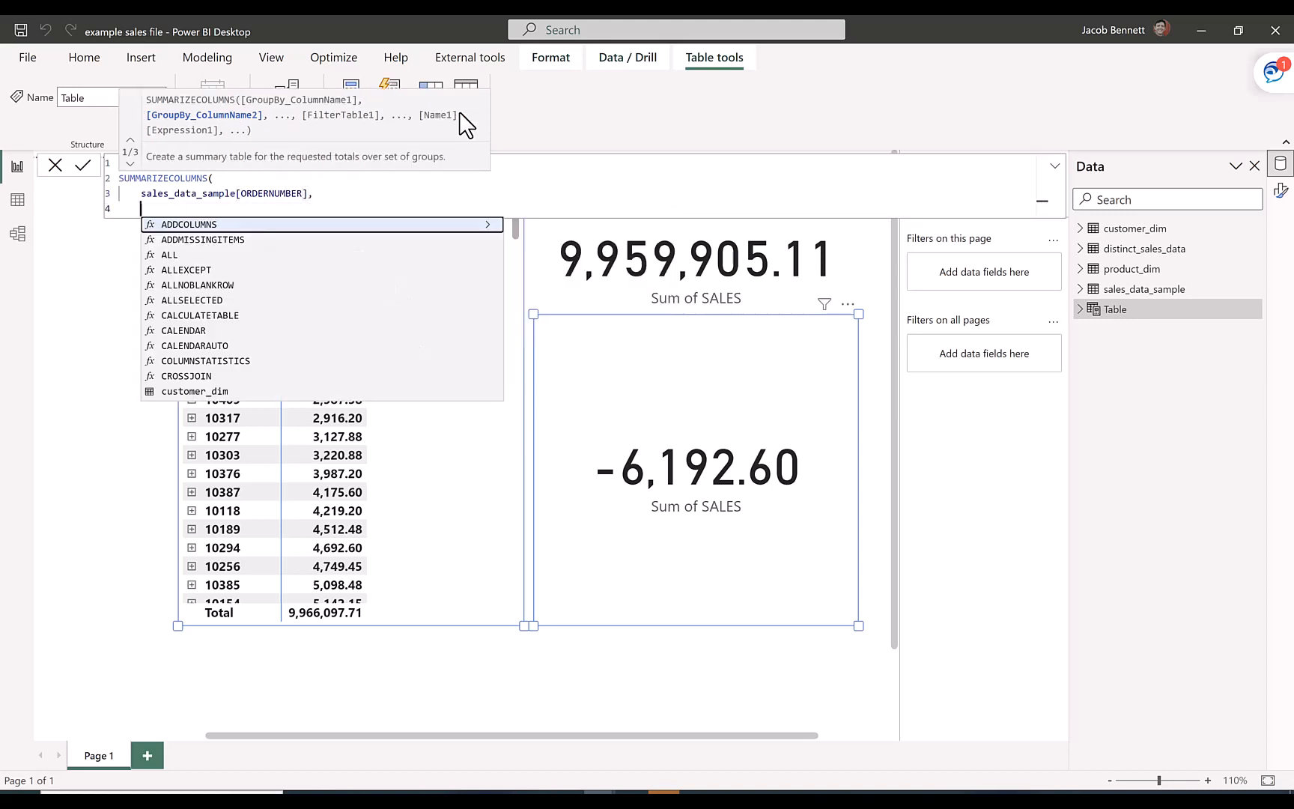
- Add a "SALES" column defined as SUM(sales_data_sample[SALES]) to the SUMMARIZECOLUMNS formula, close it and commit the calculated table
type("\"SALES")
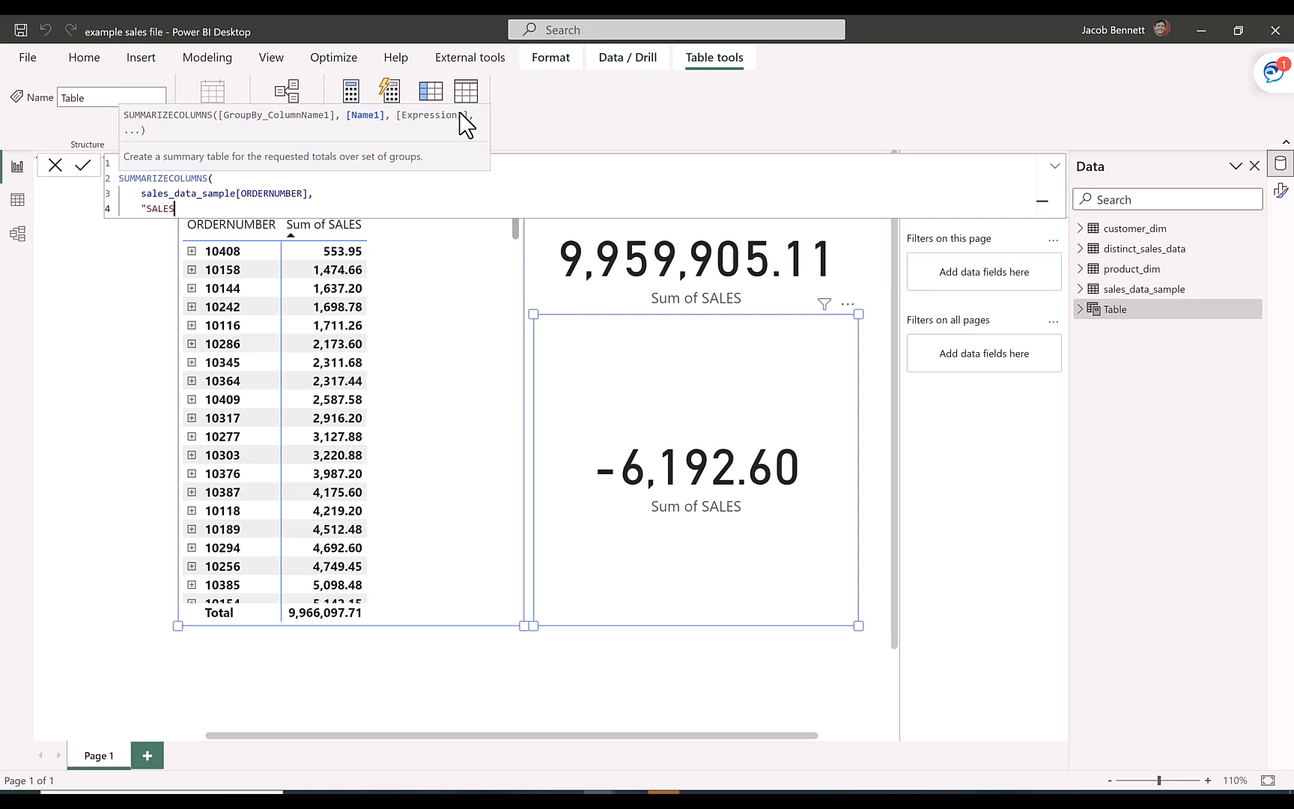
type("\", S")
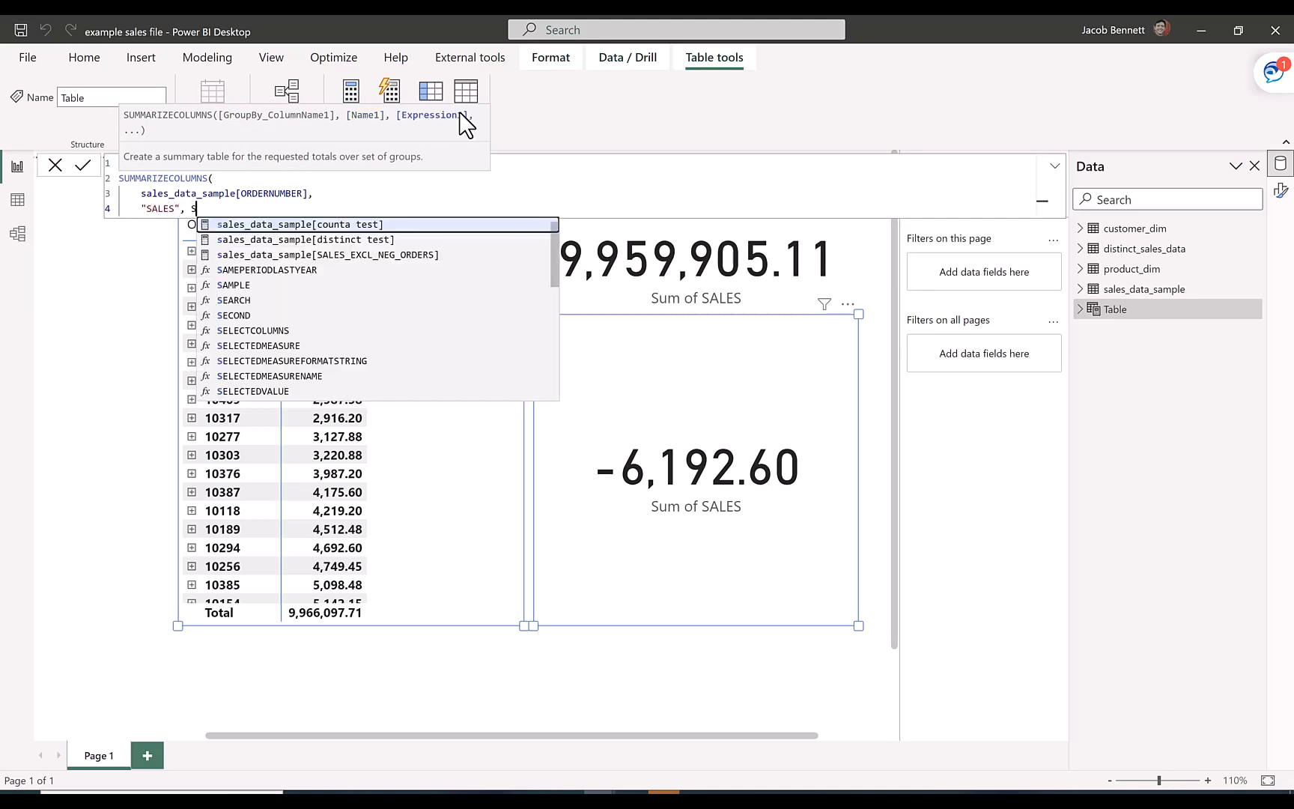
type("UM(SALES")
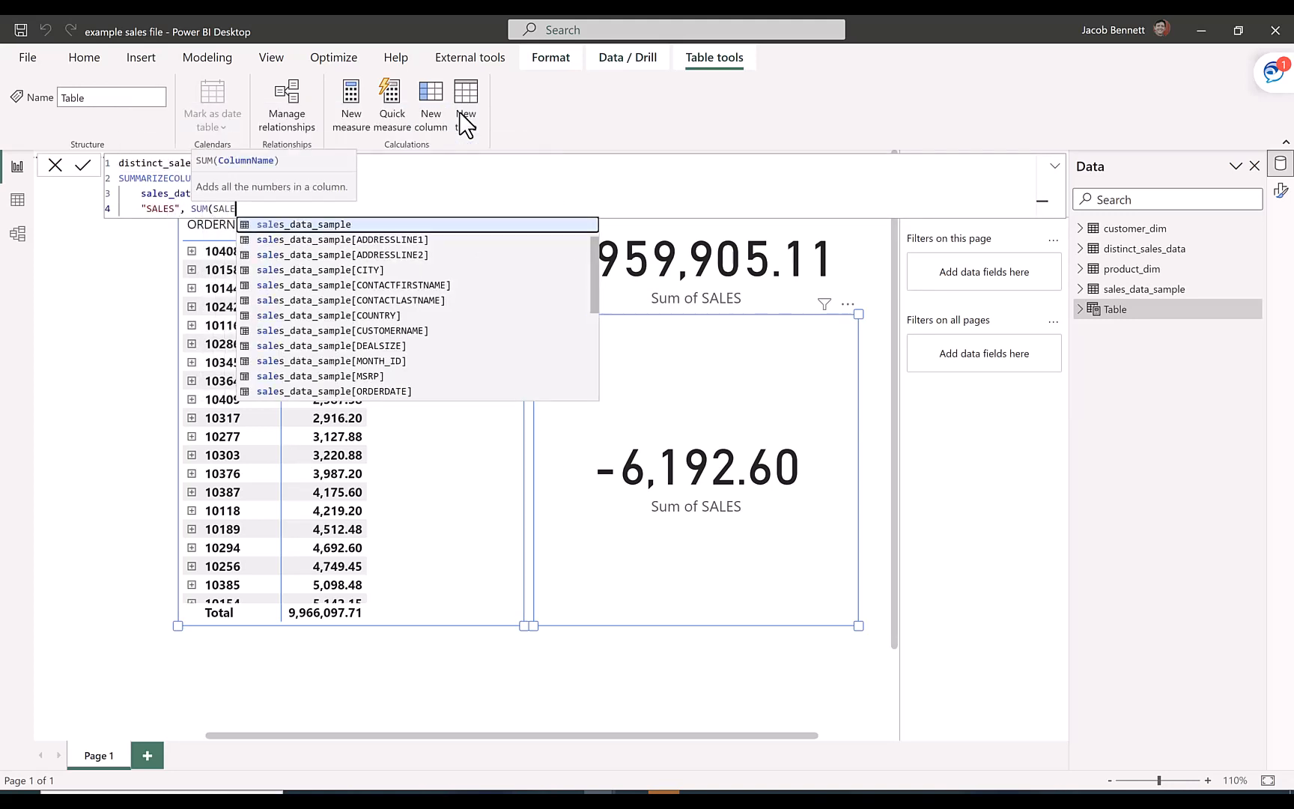
key("Down")
key("Down")
key("Down")
key("Down")
key("Down")
key("Down")
key("Down")
key("Down")
key("Down")
key("Down")
key("Down")
key("Down")
key("Down")
key("Down")
key("Down")
key("Down")
key("Down")
key("Down")
key("Down")
key("Down")
key("Down")
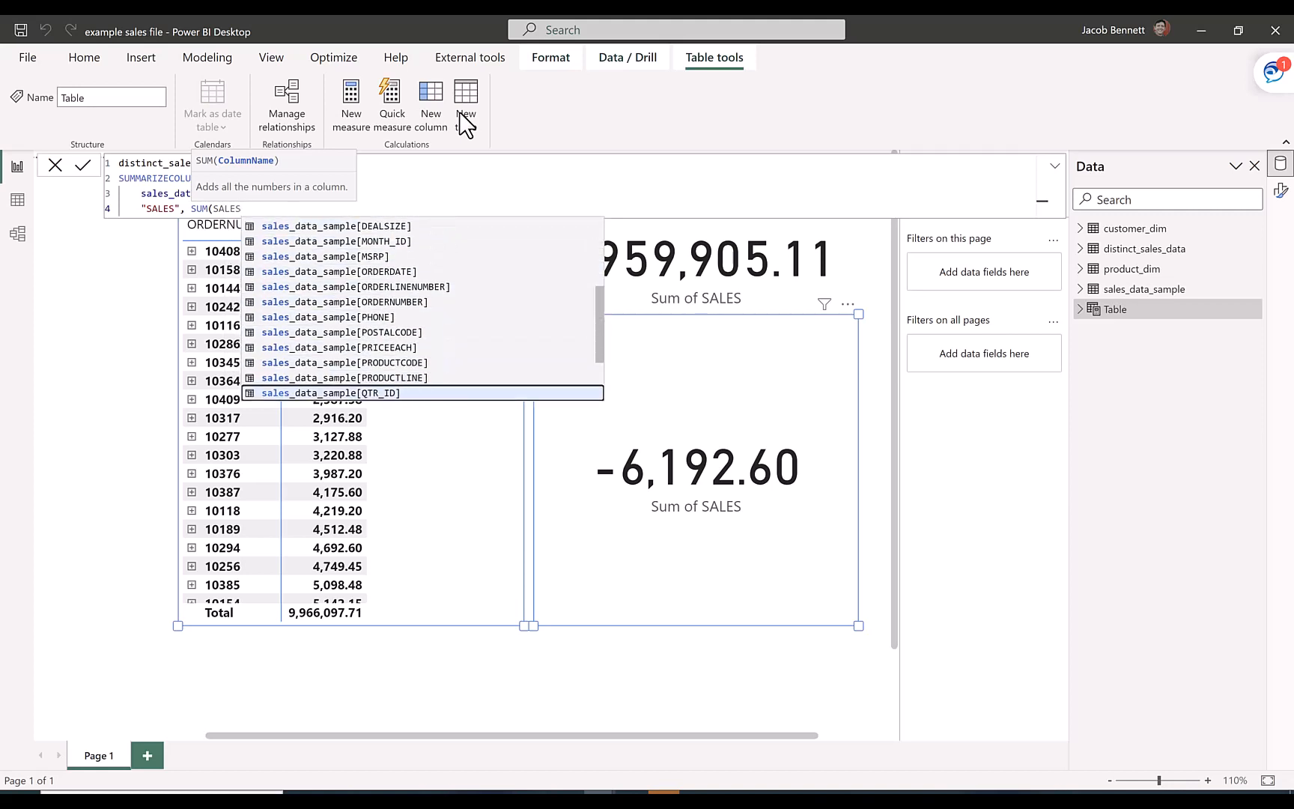
key("Tab")
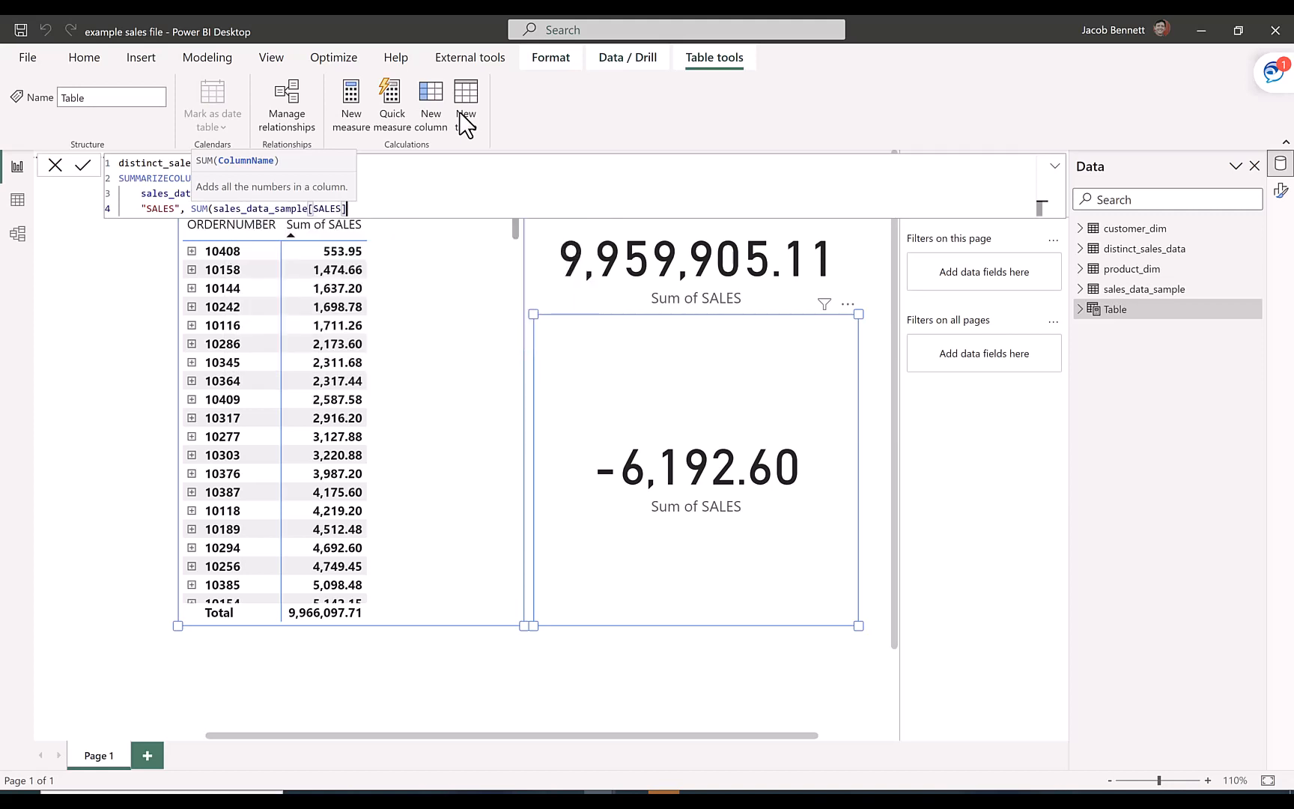
type(")")
key("Return")
type(")")
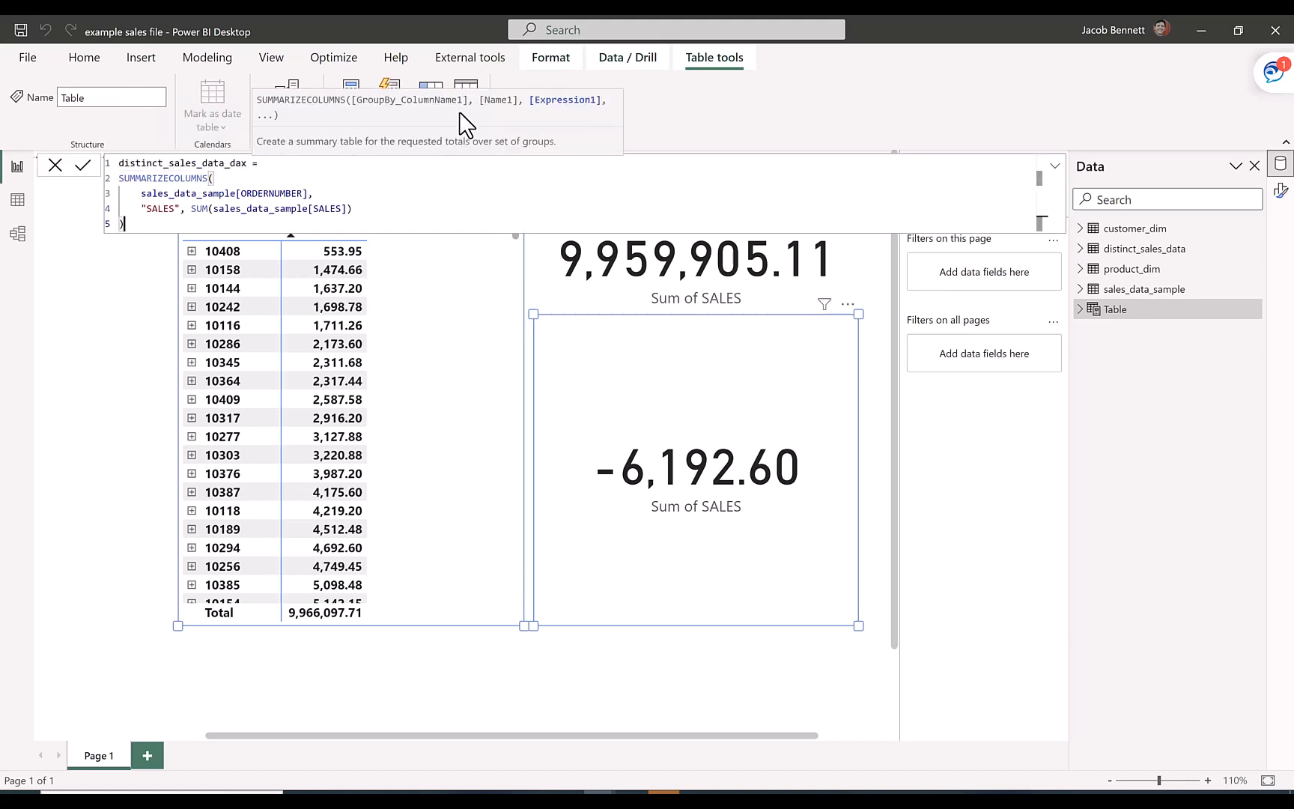
key("Return")
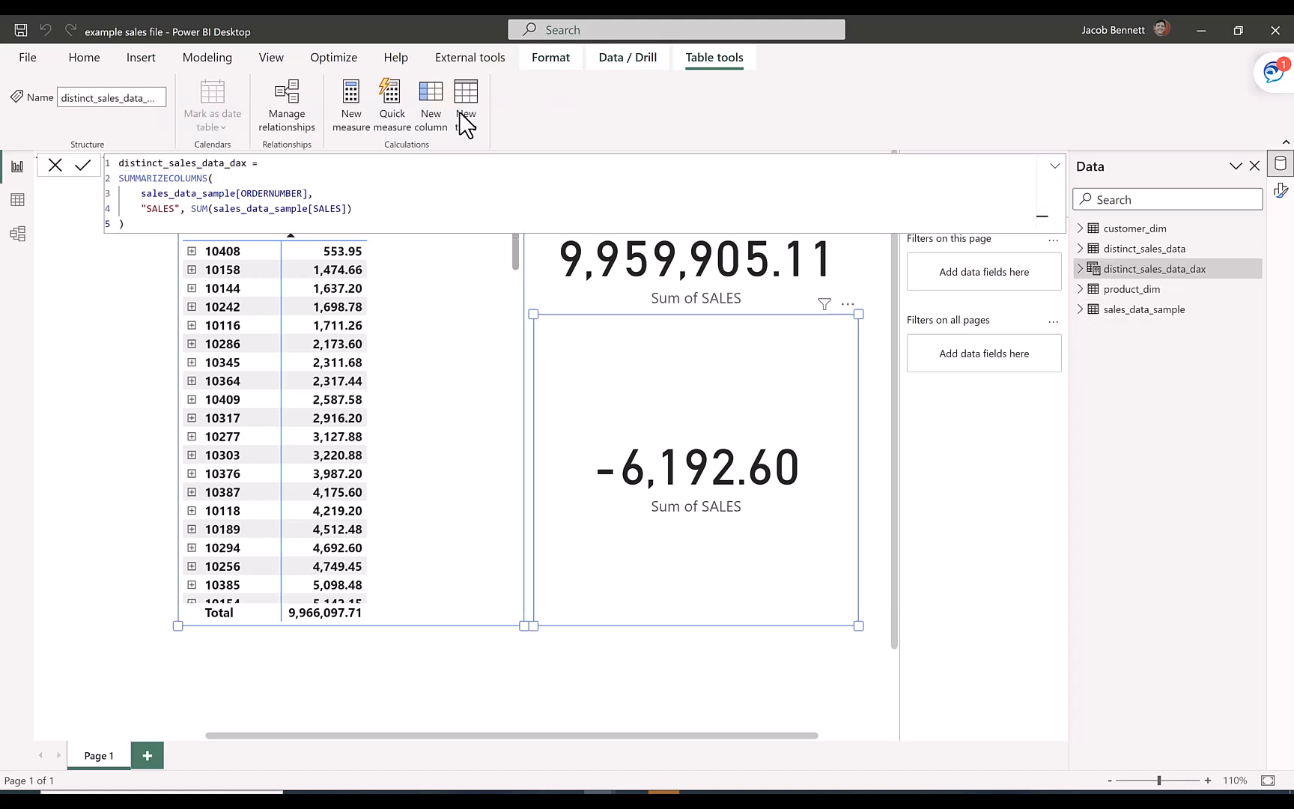
- Compare the rows of distinct_sales_data_dax with those of distinct_sales_data in the table view
left_click(18, 200)
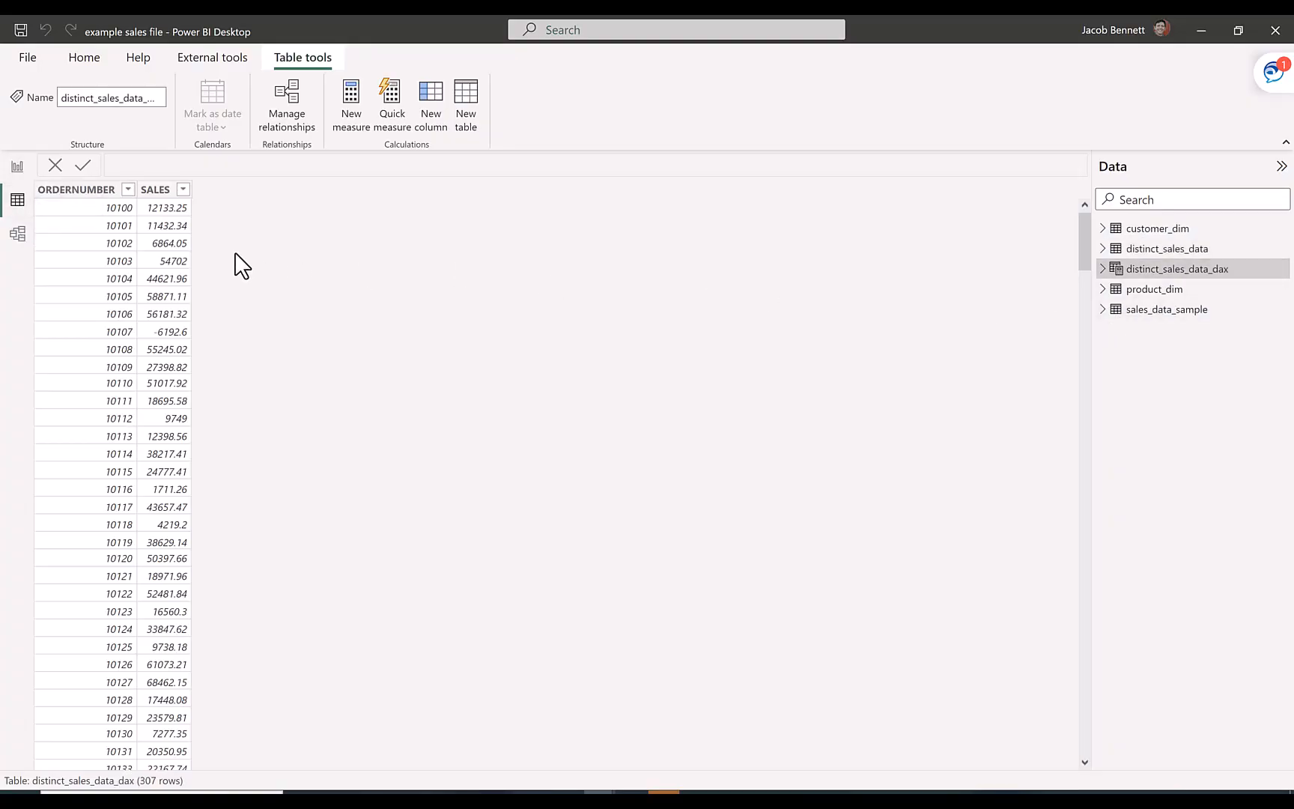
left_click(1203, 250)
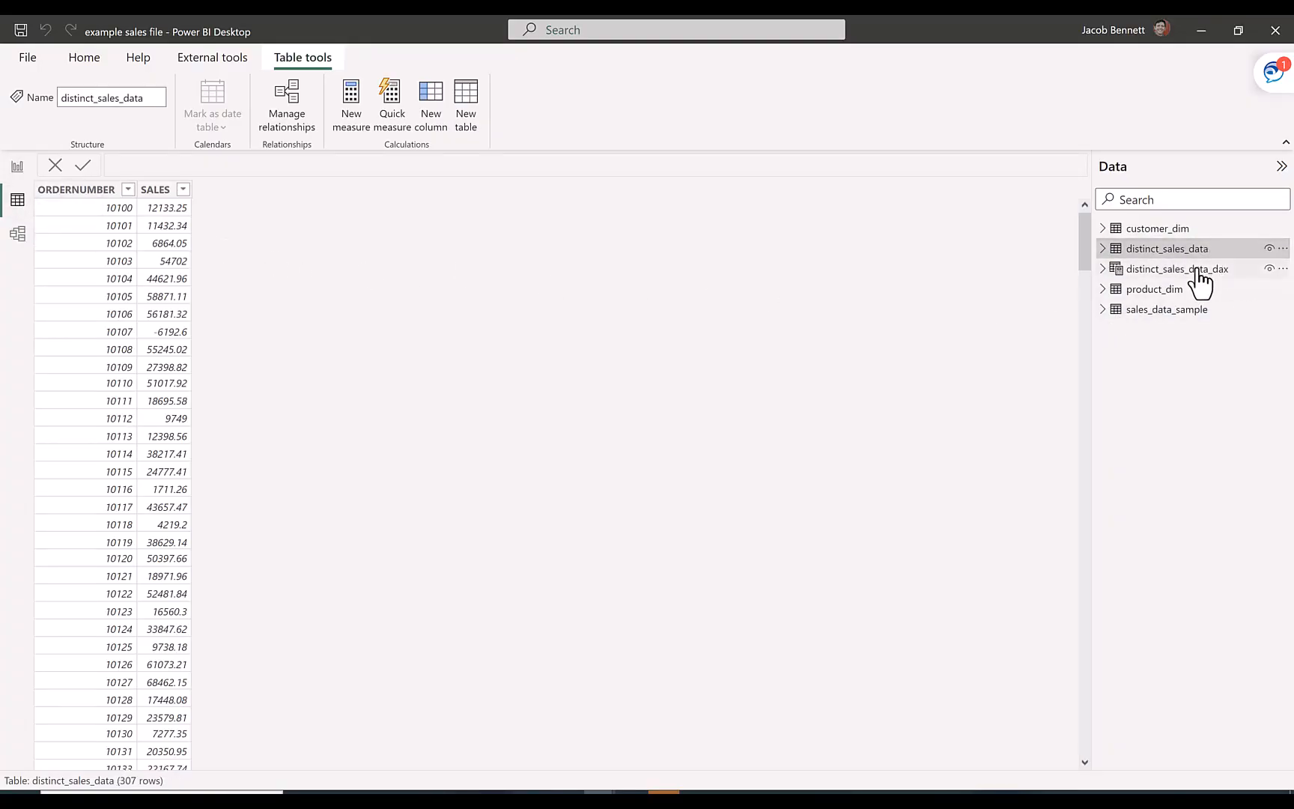
left_click(1199, 271)
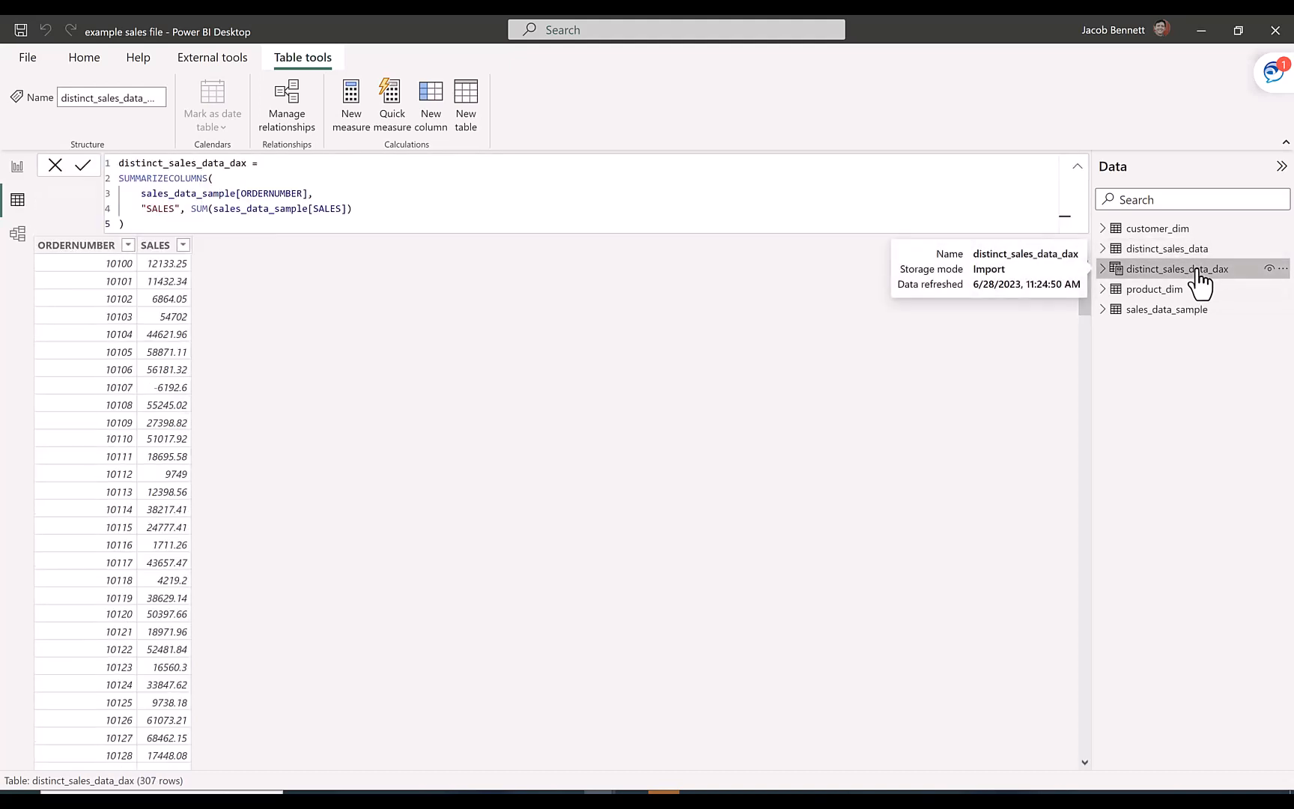
- In the model view, place distinct_sales_data_dax below distinct_sales_data and relate sales_data_sample[ORDERNUMBER] to its ORDERNUMBER column
left_click(20, 238)
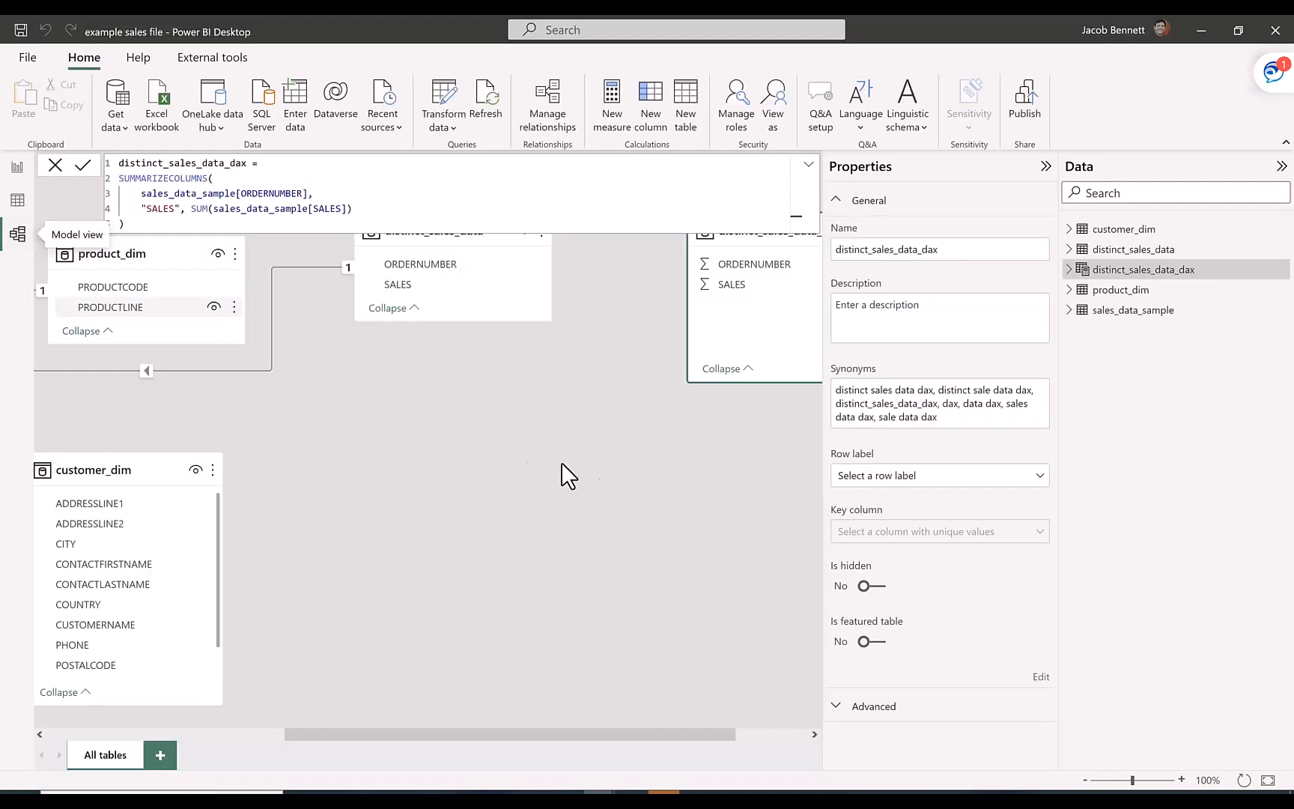
left_click(56, 165)
left_click_drag(699, 240, 587, 415)
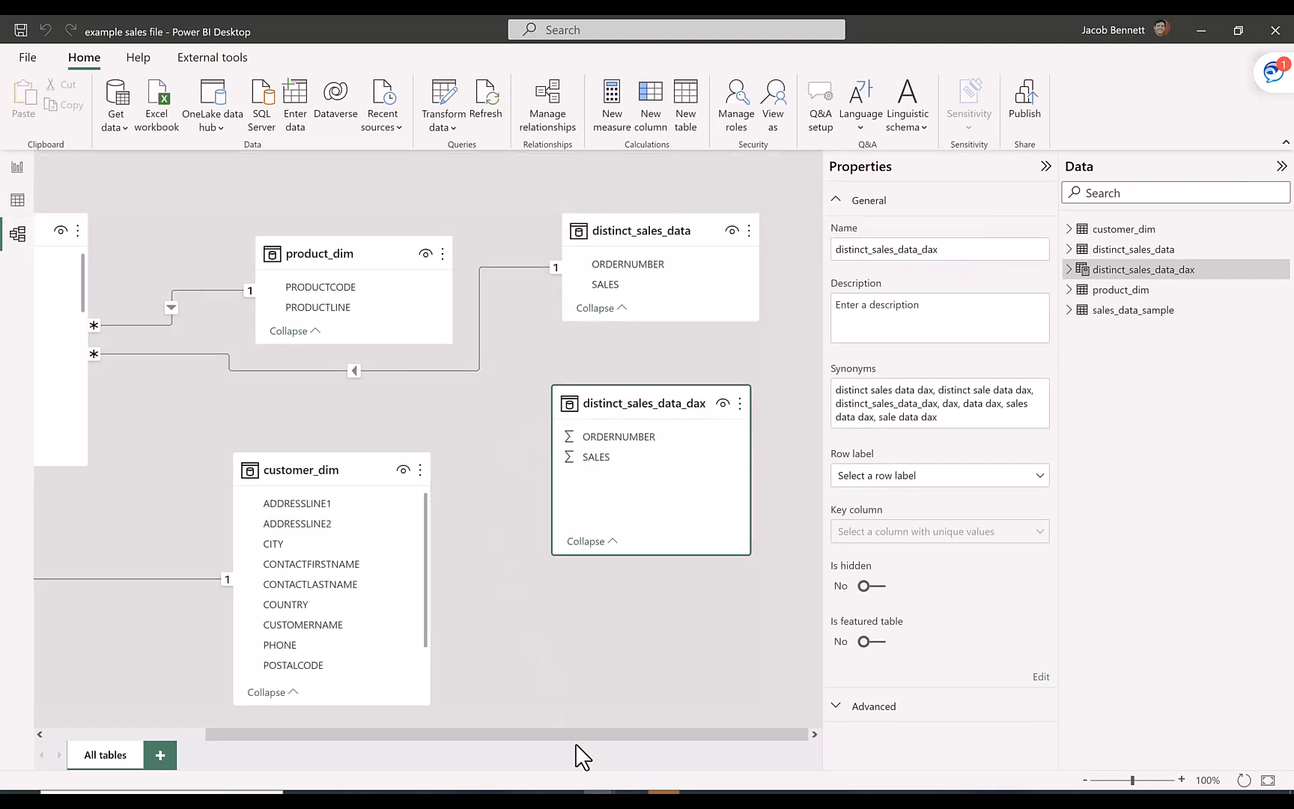
left_click_drag(577, 738, 435, 733)
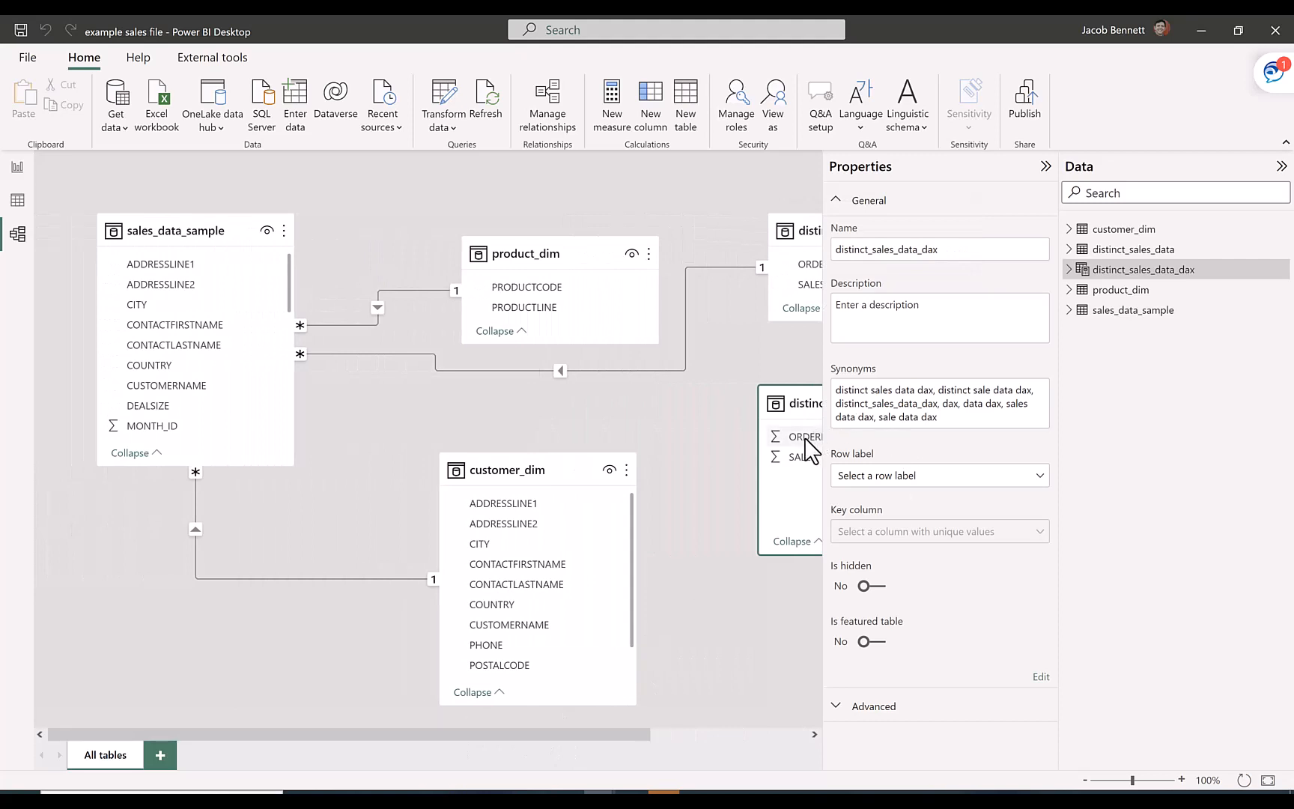
scroll(165, 396, "down", 4)
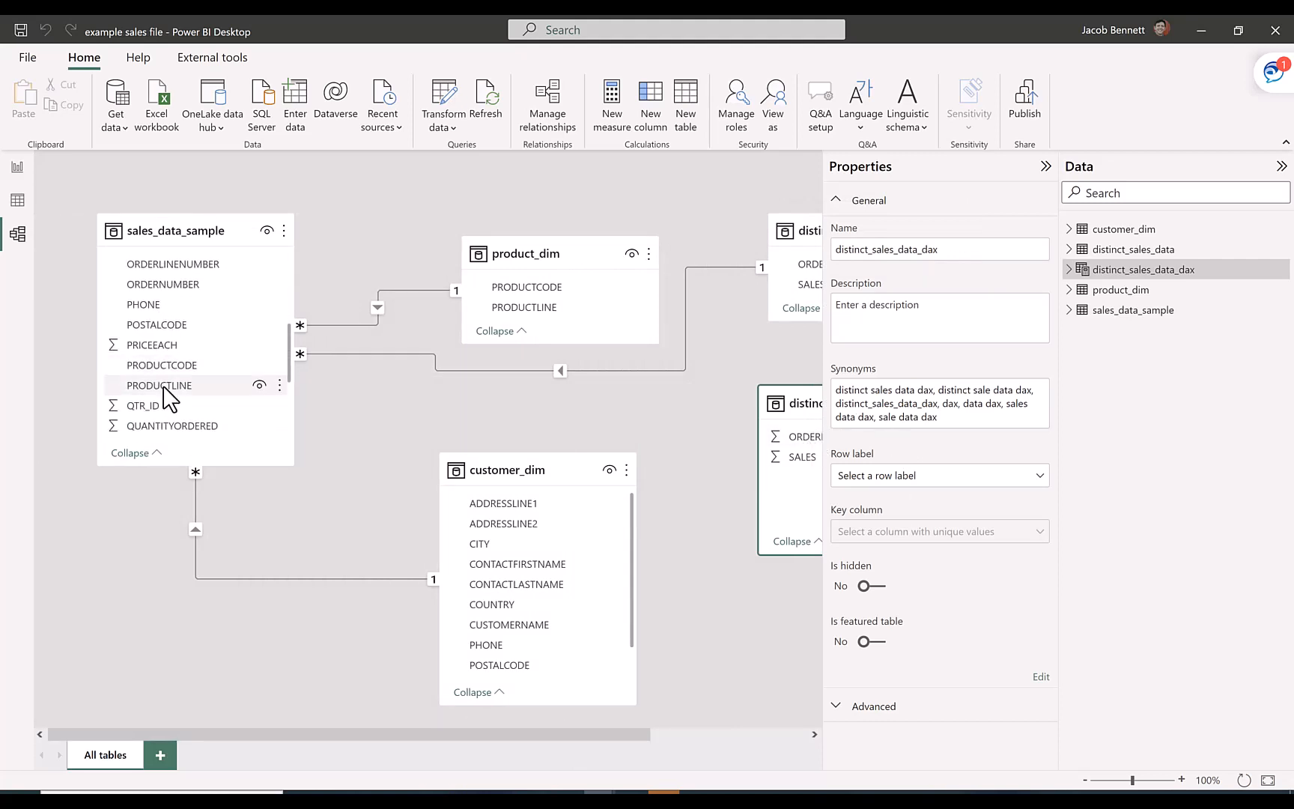
left_click_drag(180, 286, 782, 444)
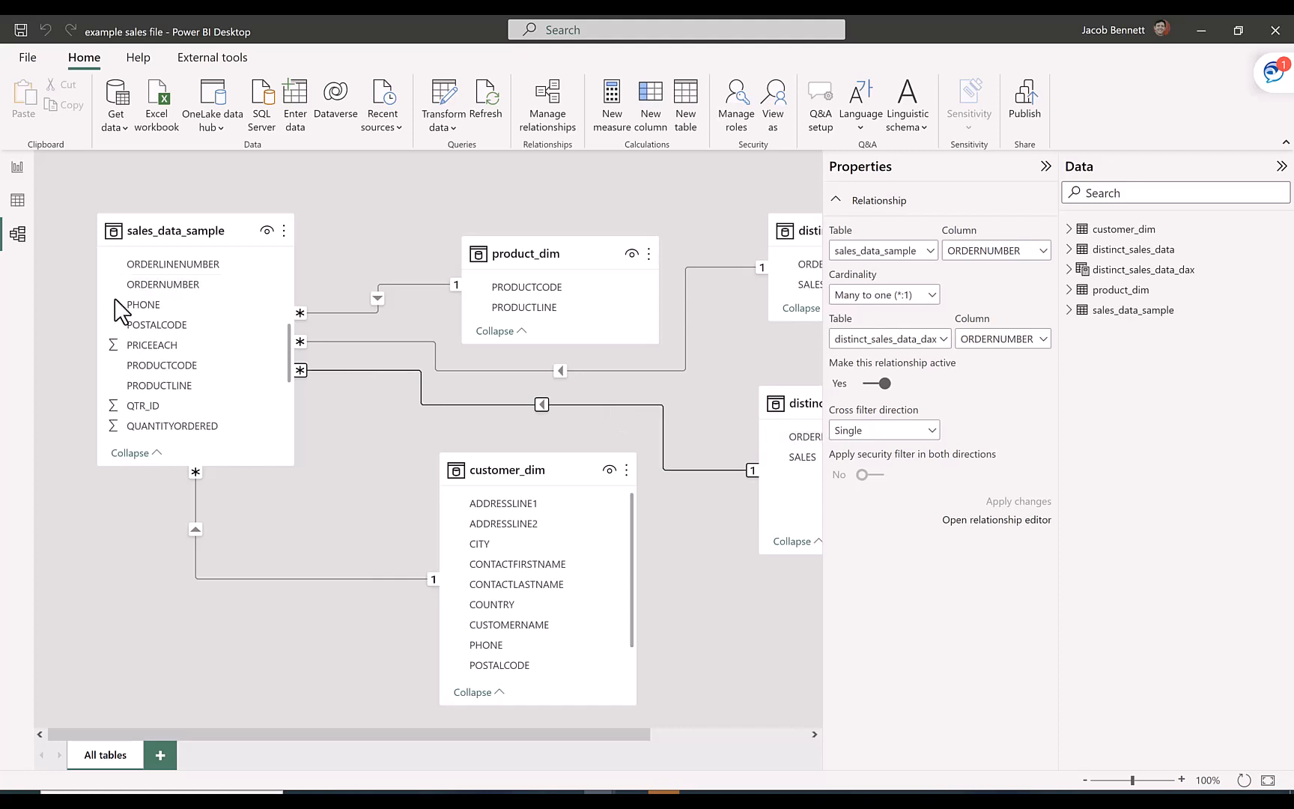
- Return to the report, remove the SALES filter from the matrix and collapse the expanded order with negative sales
left_click(18, 168)
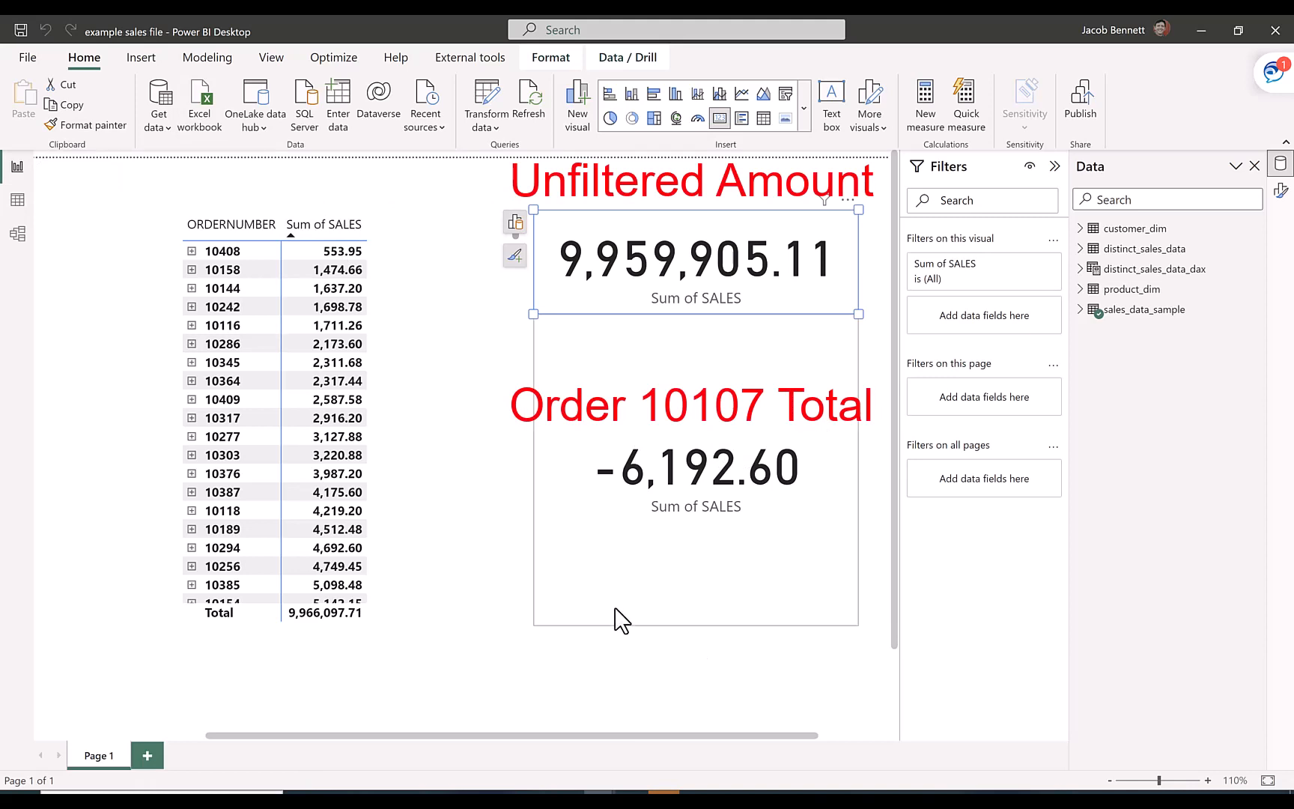
left_click(459, 434)
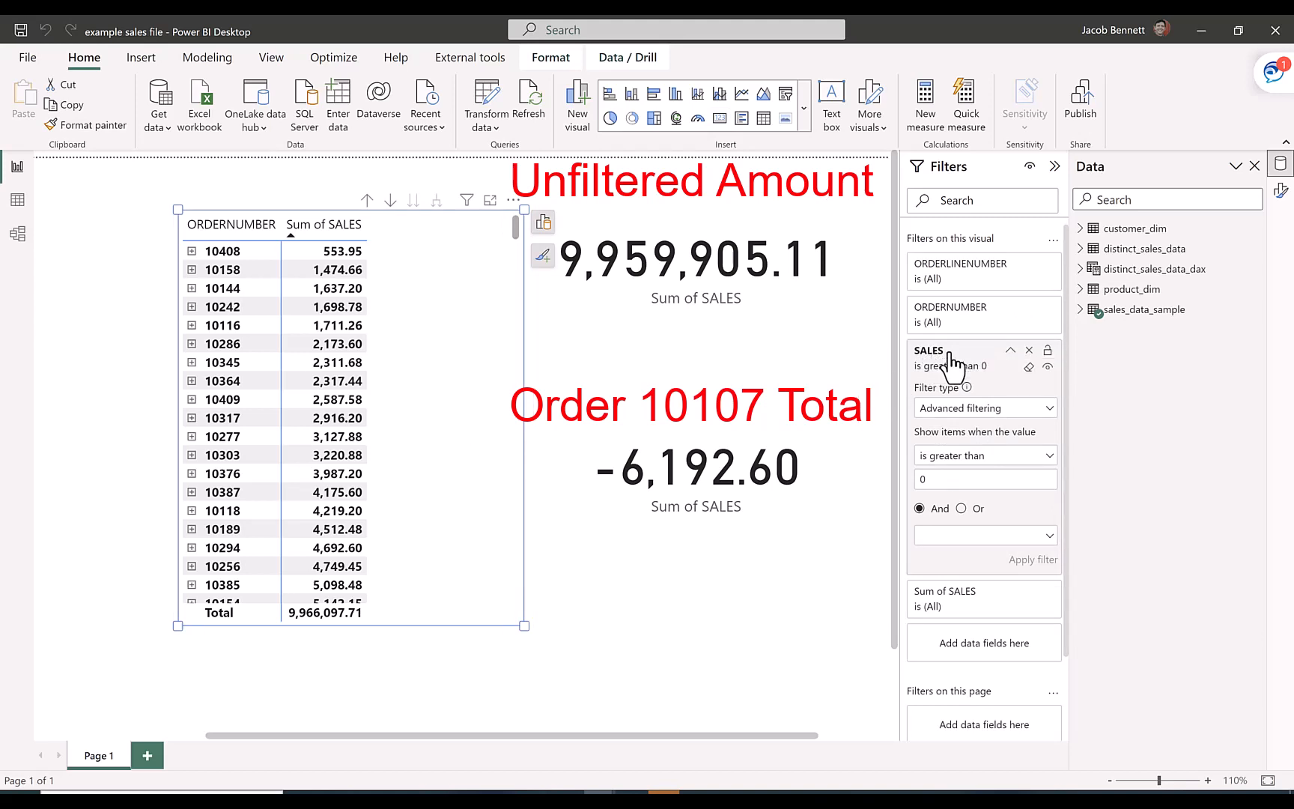
left_click(1029, 351)
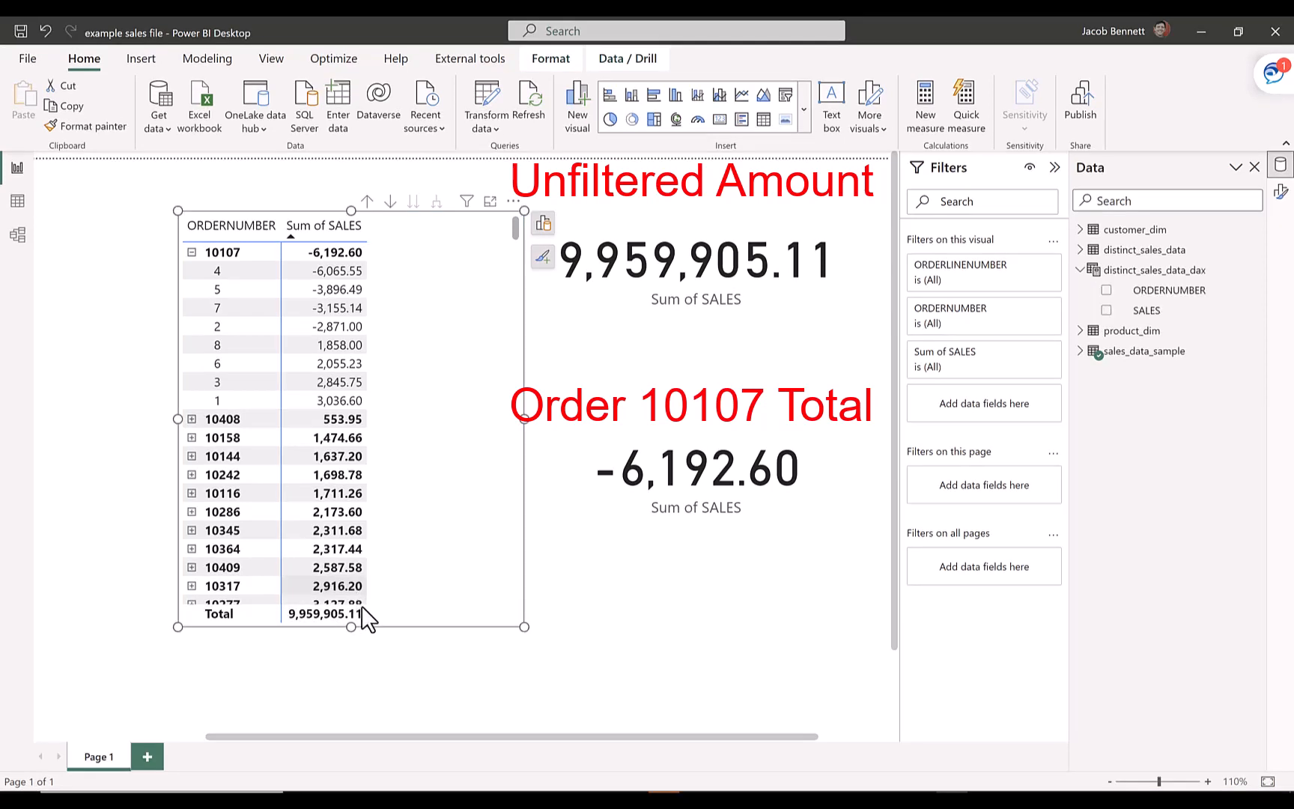
left_click(192, 253)
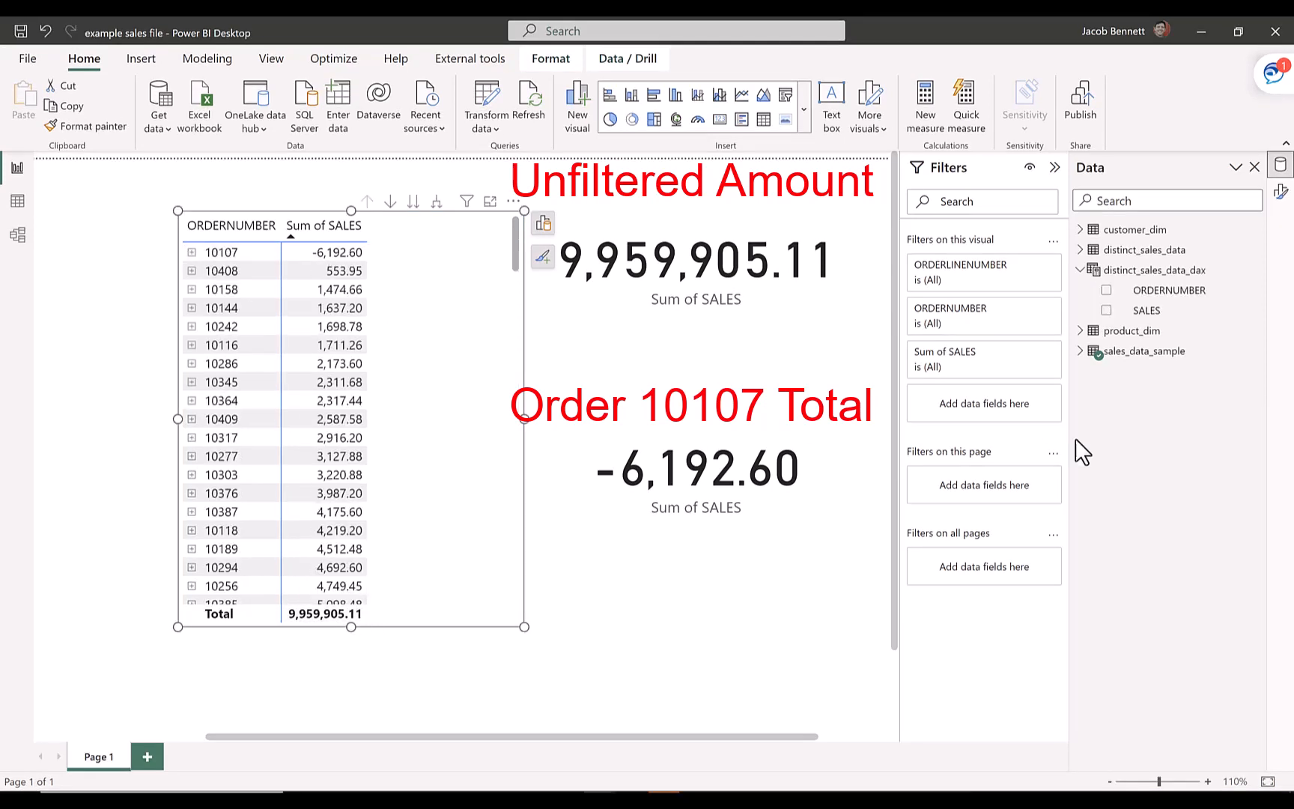
- Filter the matrix by SALES from distinct_sales_data_dax, showing items where the value is greater than 0
left_click_drag(1147, 310, 939, 410)
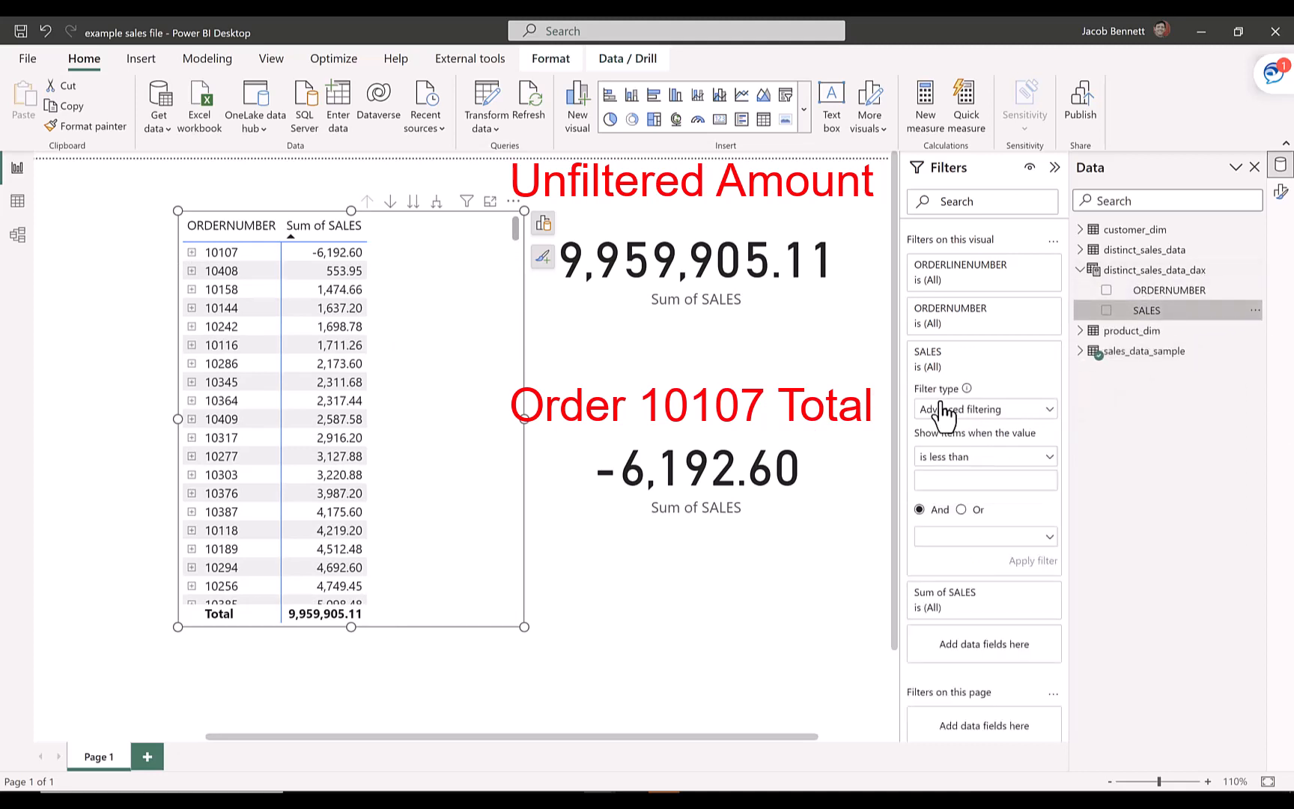
left_click(972, 459)
left_click(964, 522)
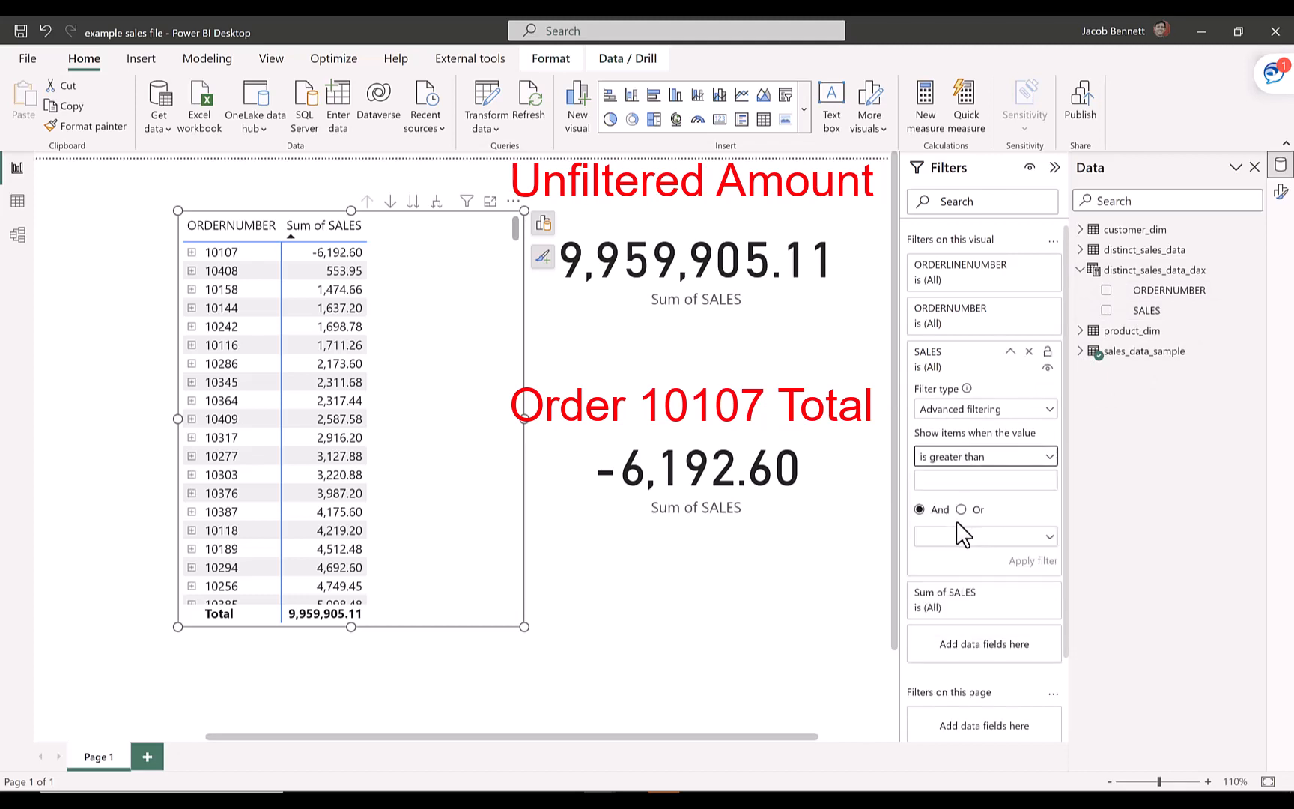
left_click(957, 480)
type("0")
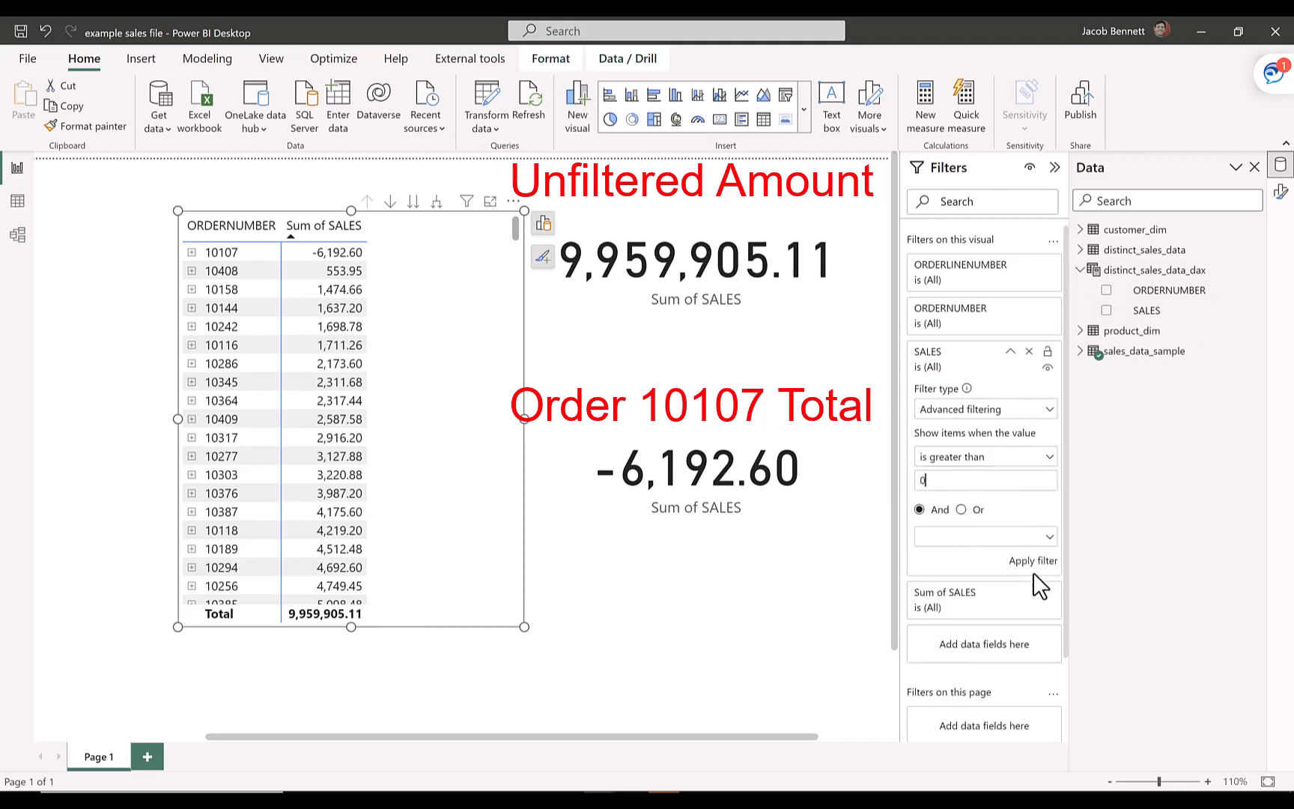
left_click(1038, 564)
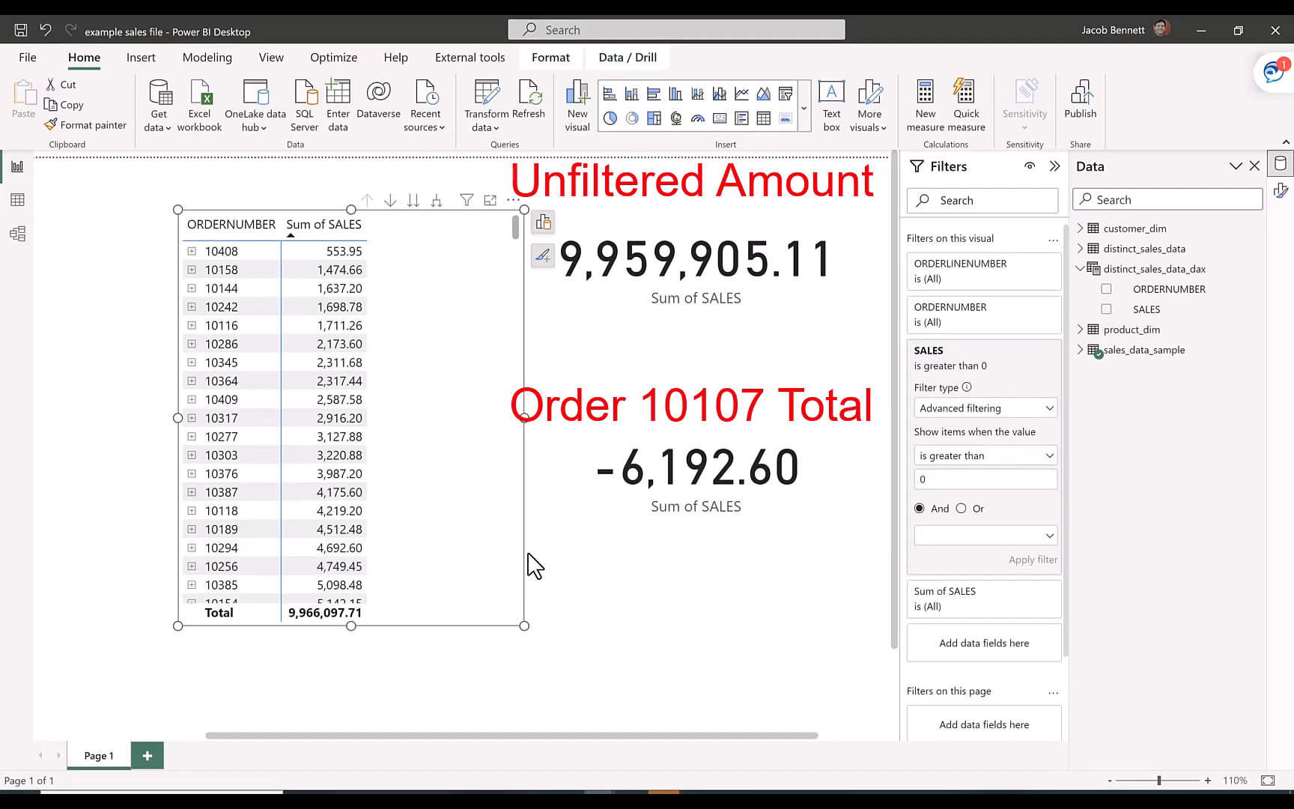
left_click(535, 566)
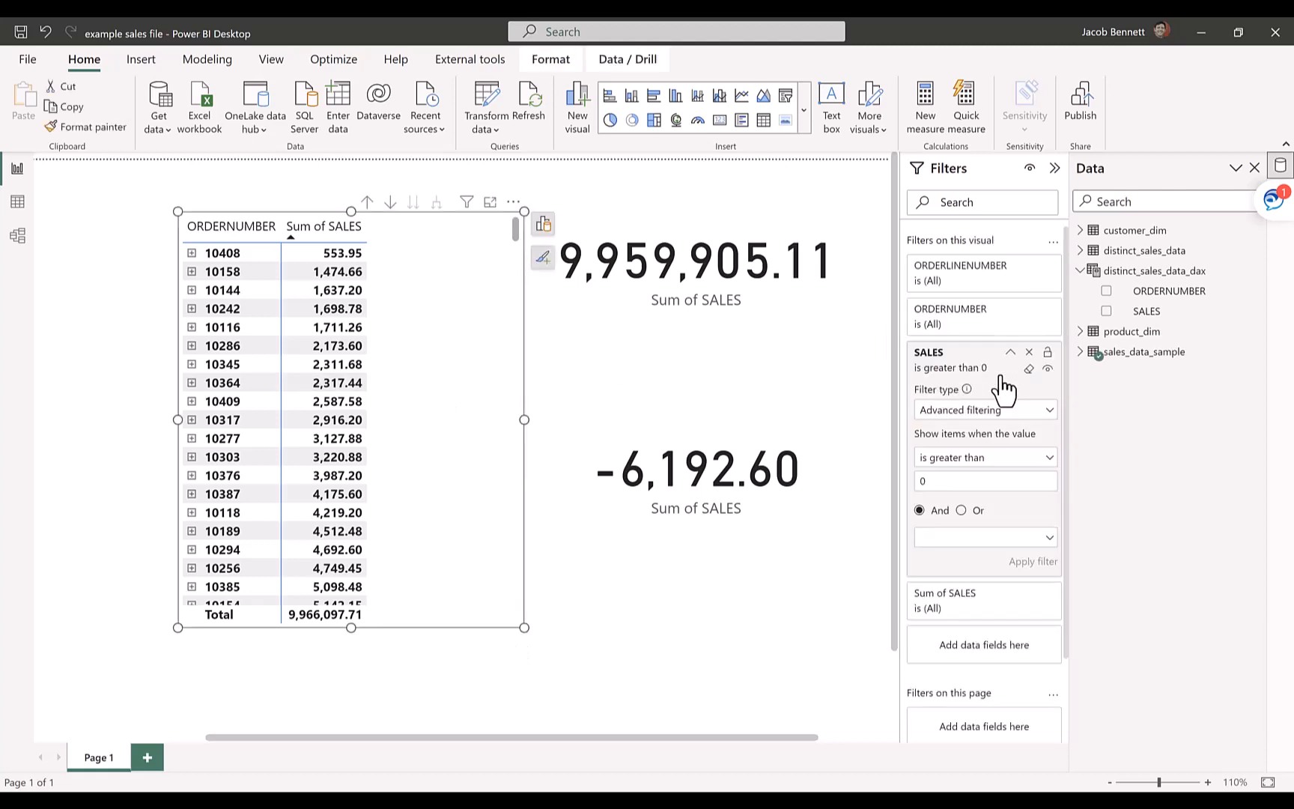
- Clear the matrix's SALES filter and start a new calculated column named TotalOrderSales in sales_data_sample
left_click(1030, 369)
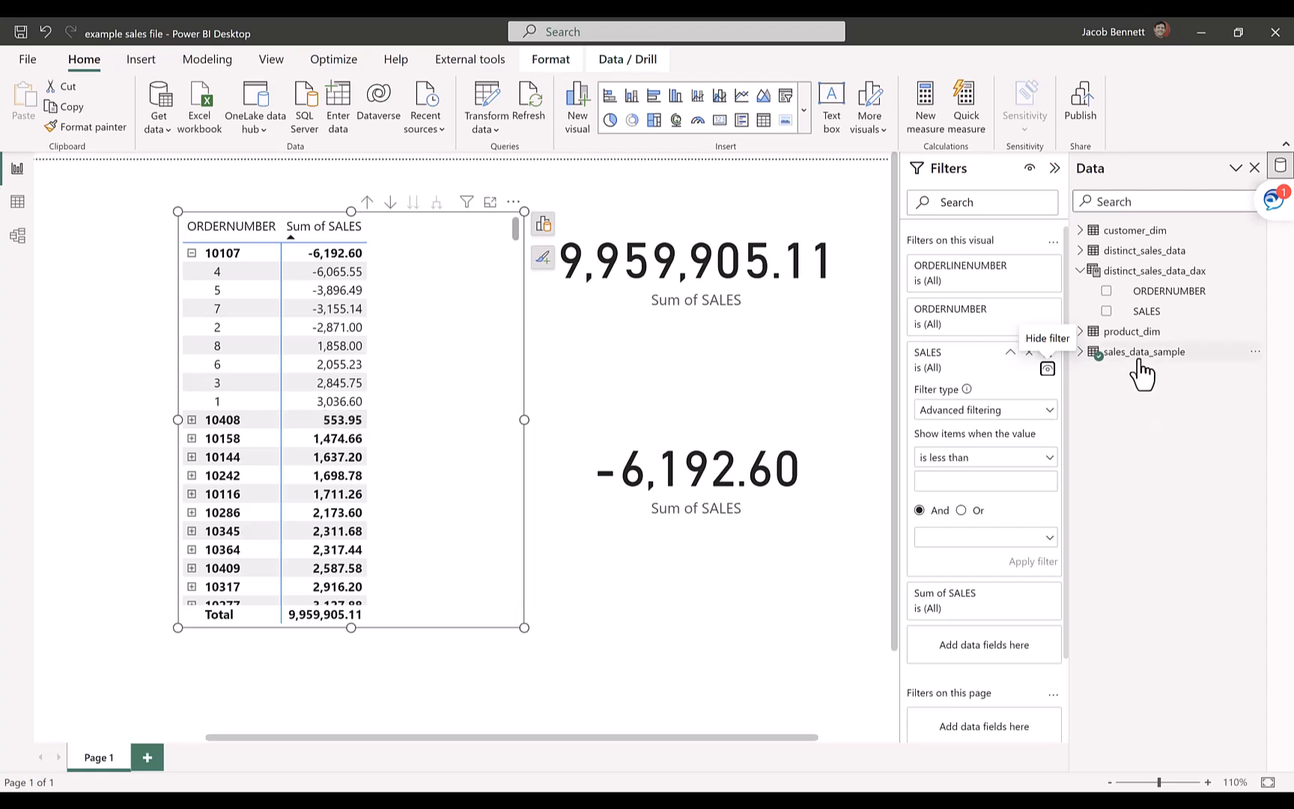
left_click(1079, 271)
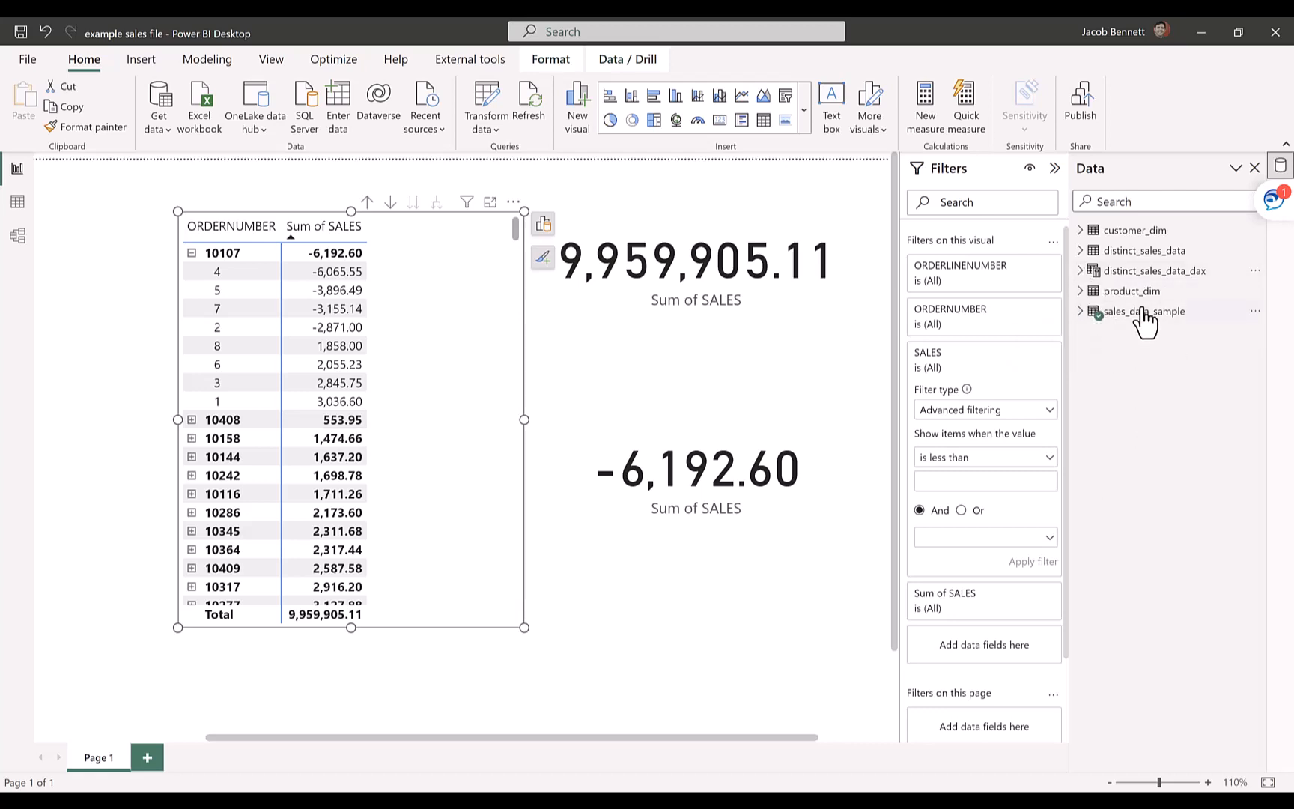
left_click(1144, 311)
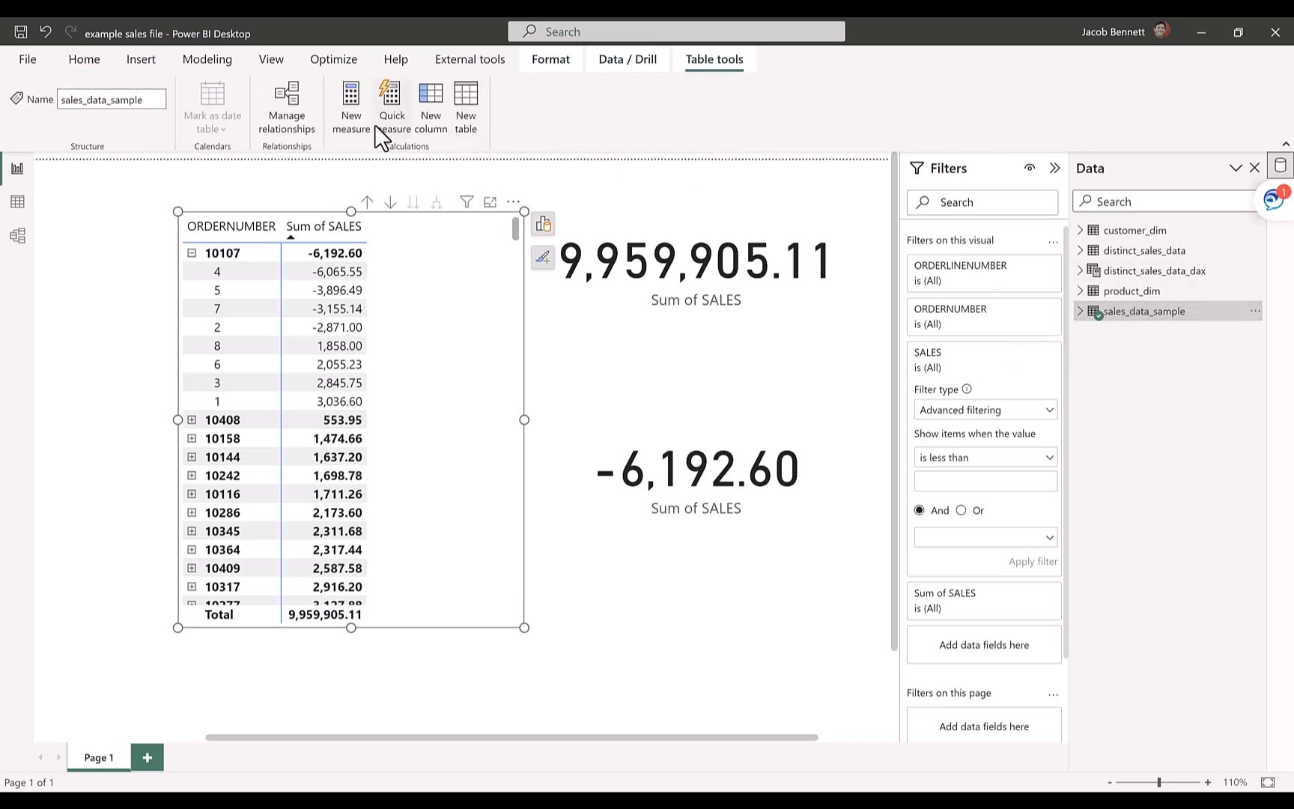
left_click(425, 115)
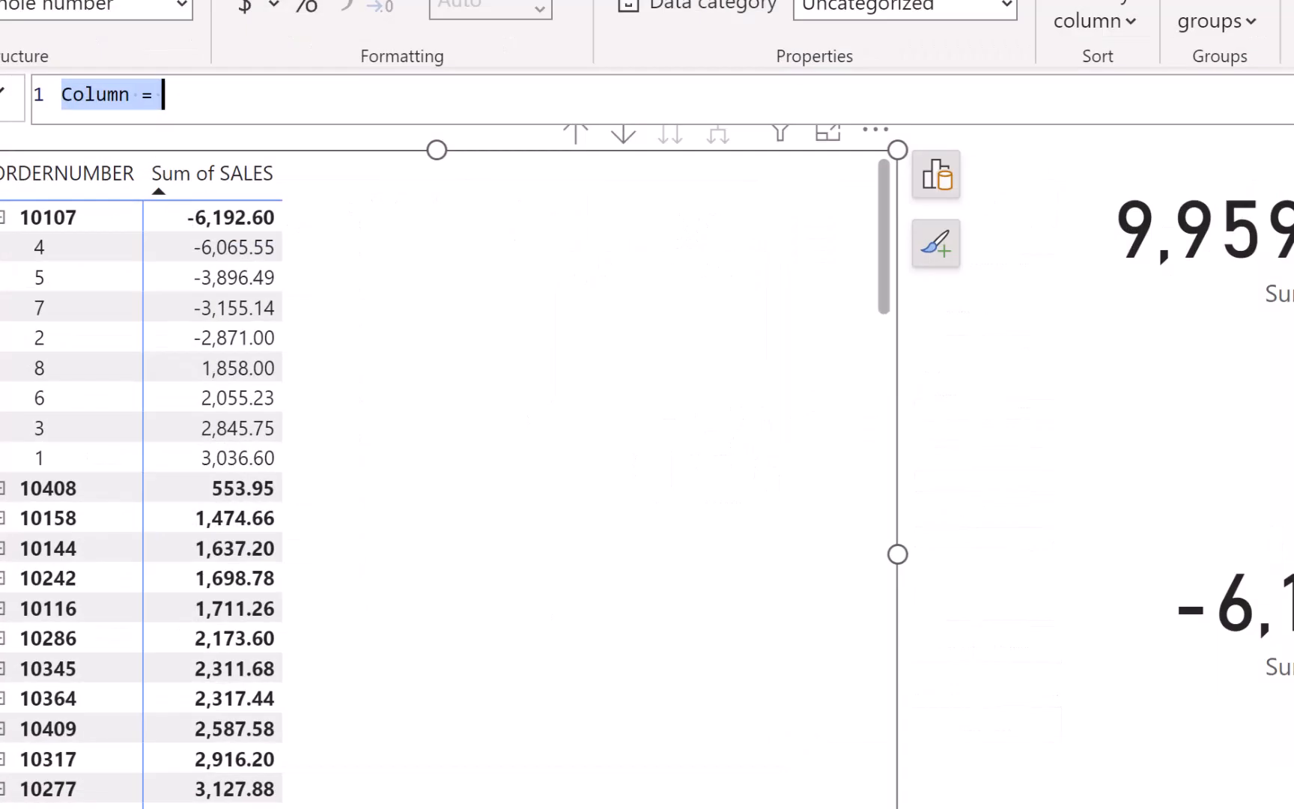
type("TotalOrderSales =")
key("shift+Return")
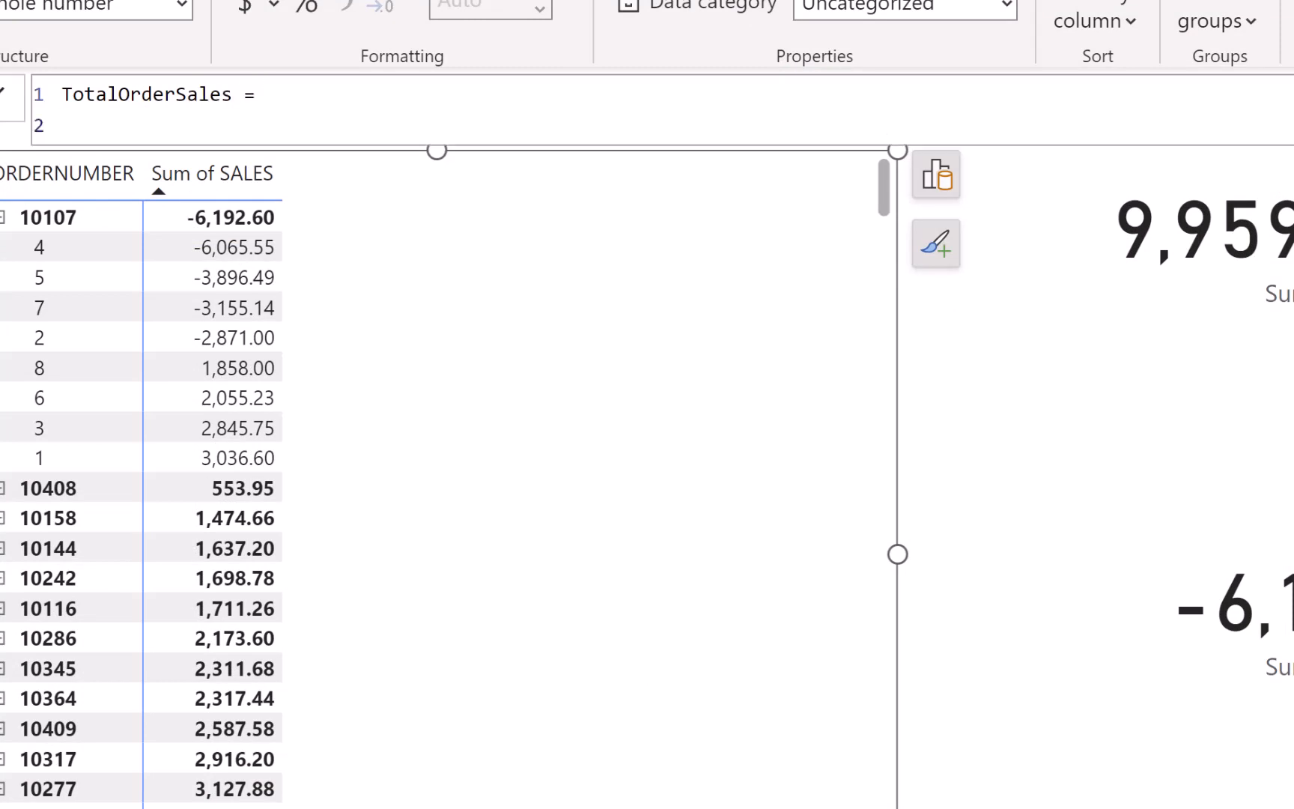
- Declare the variable CurrentOrderNumber in the column formula as sales_data_sample[ORDERNUMBER]
type("var CurrentOrderN")
type("umber = ORDER")
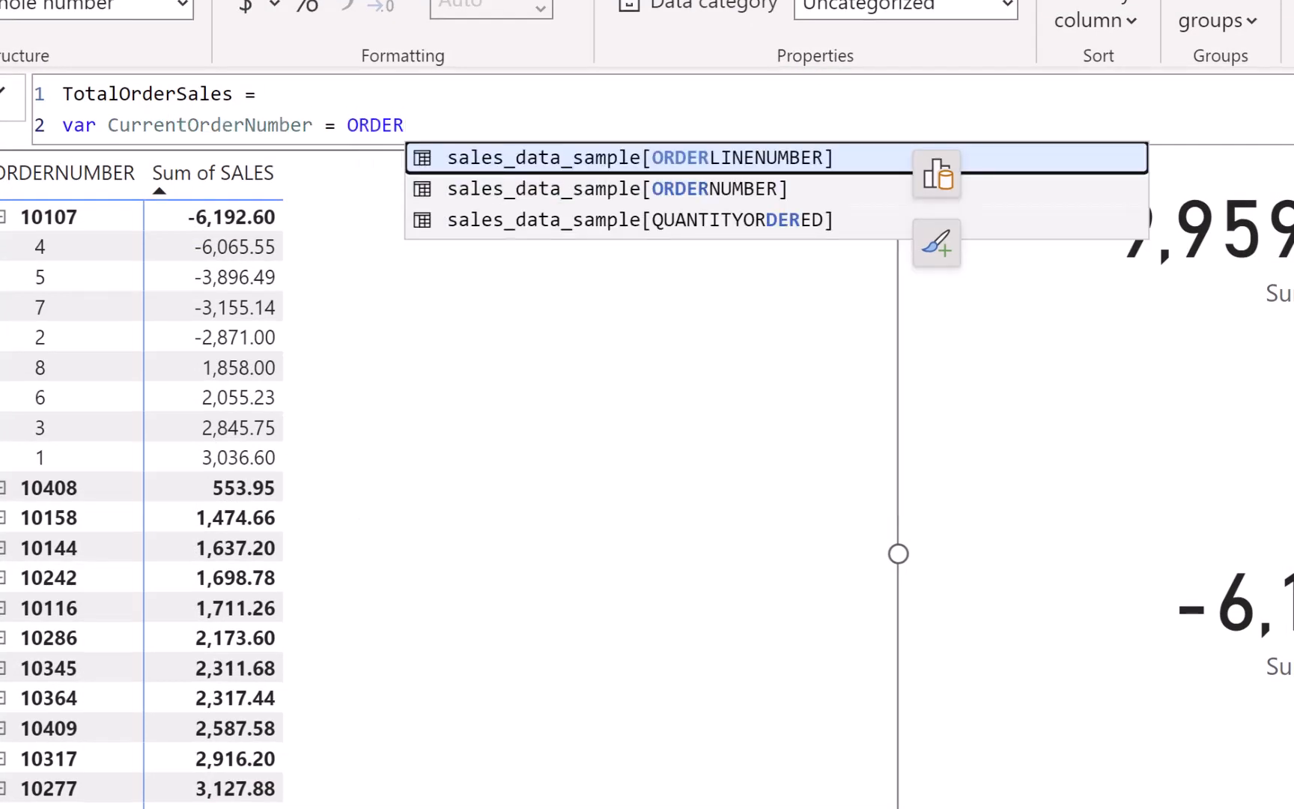
key("Down")
key("Tab")
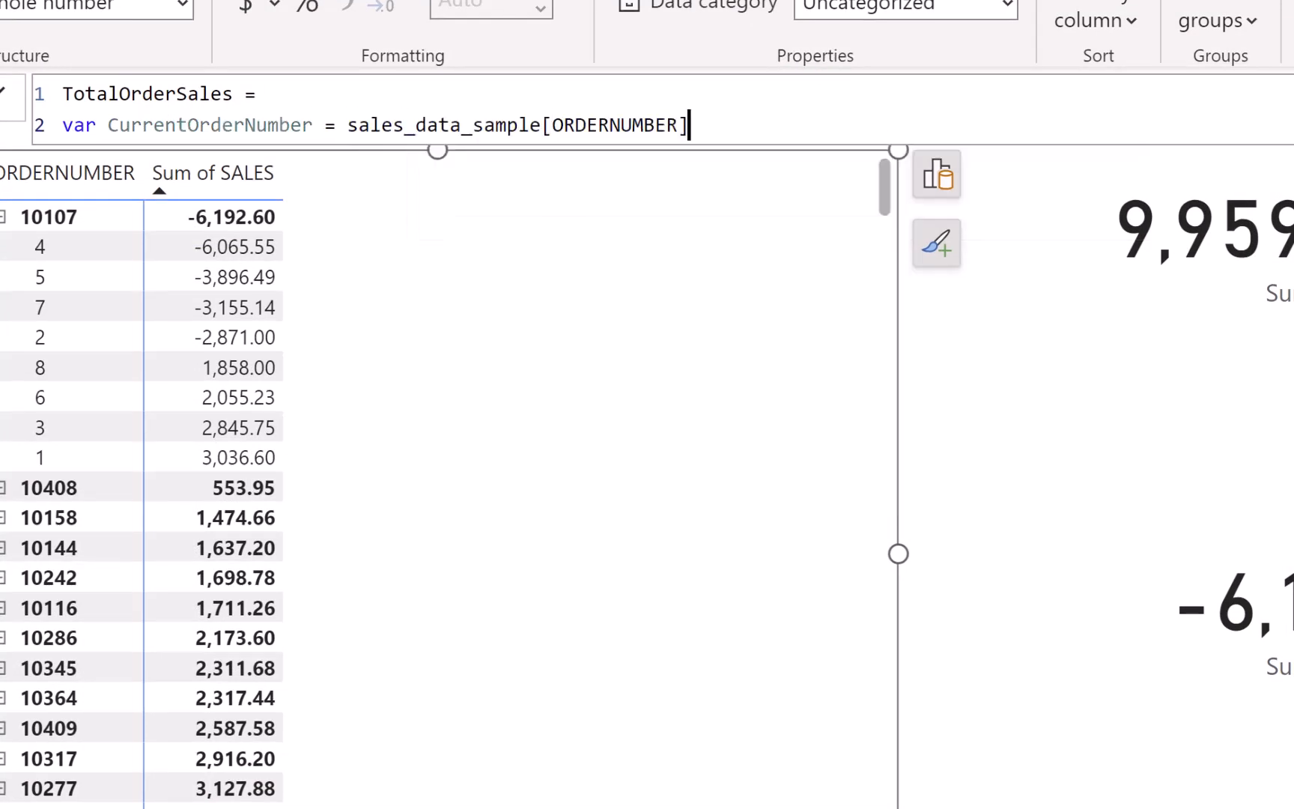
- Declare a TotalOrder variable as a CALCULATE expression that sums sales_data_sample[SALES]
key("Return")
type("var TotalOrder")
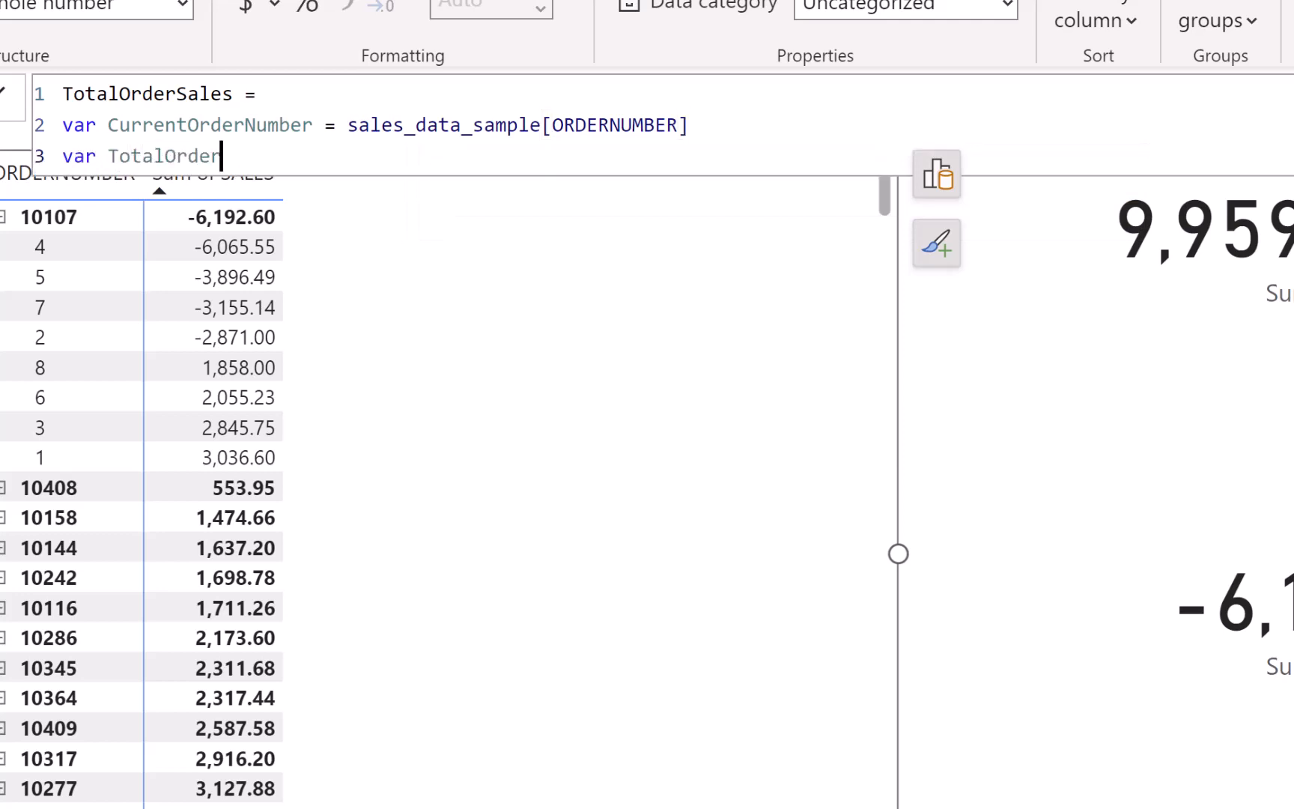
type(" =")
key("Return")
type("calculate (")
key("Return")
type("sum (sales")
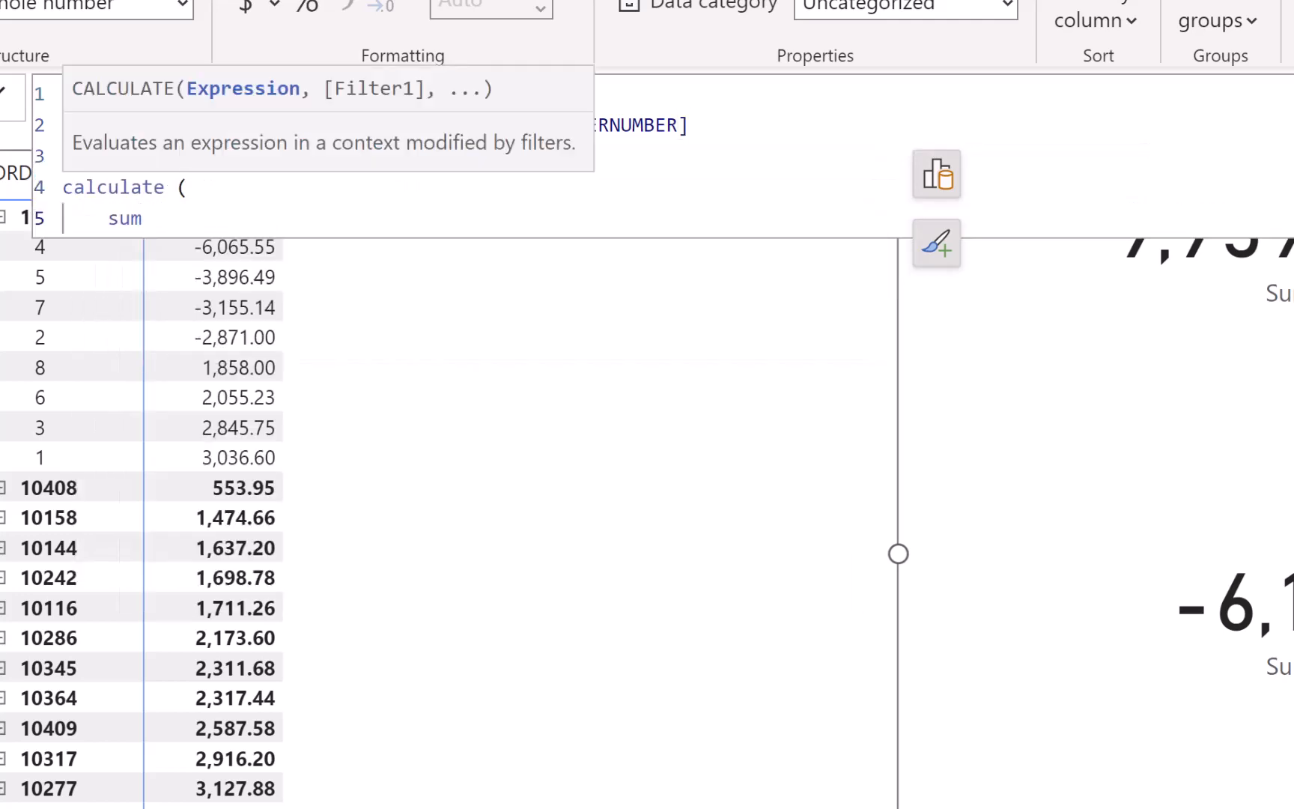
key("Down")
key("Down")
key("Down")
key("Down")
key("Down")
key("Down")
key("Down")
key("Up")
key("Tab")
type("),")
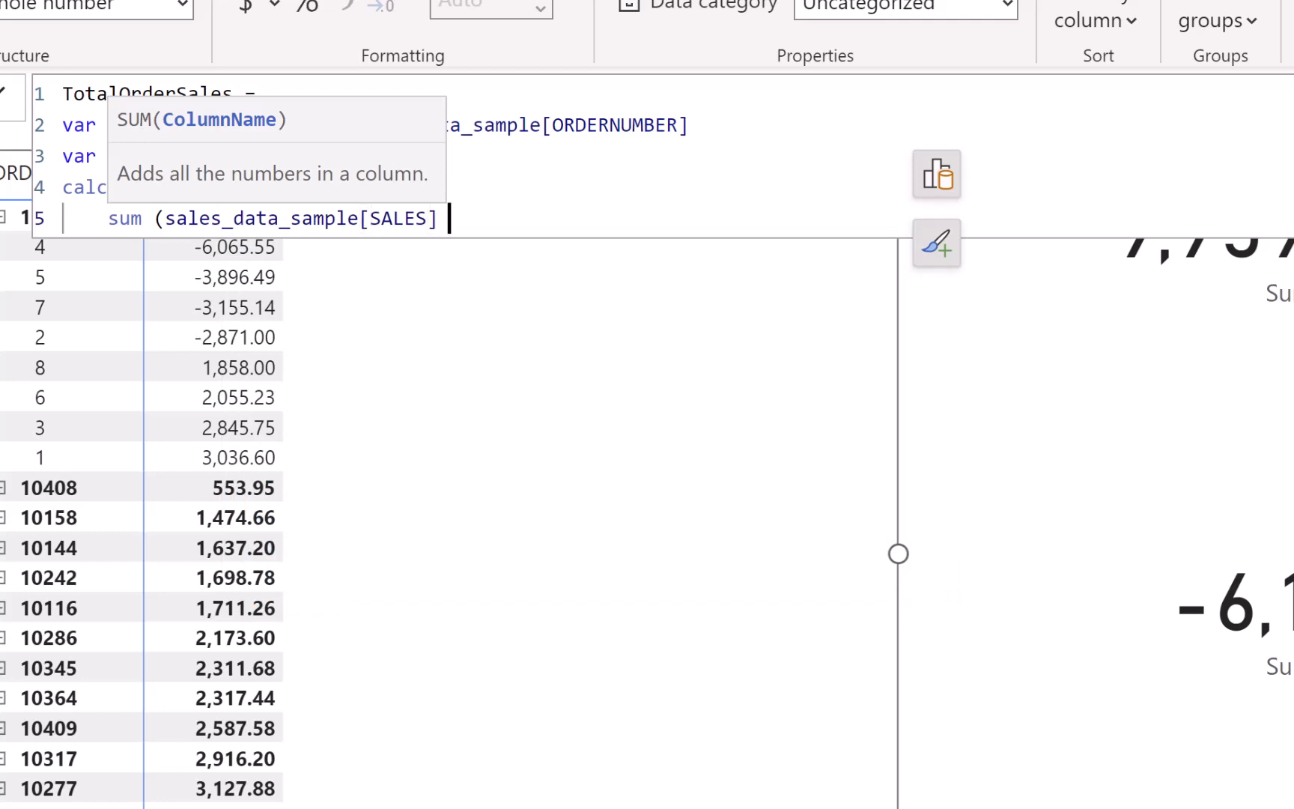
- Add the CALCULATE filters ALL(sales_data_sample) and sales_data_sample[ORDERNUMBER] = CurrentOrderNumber, and close the expression
key("Return")
type("ALL (sales_data_sample ),")
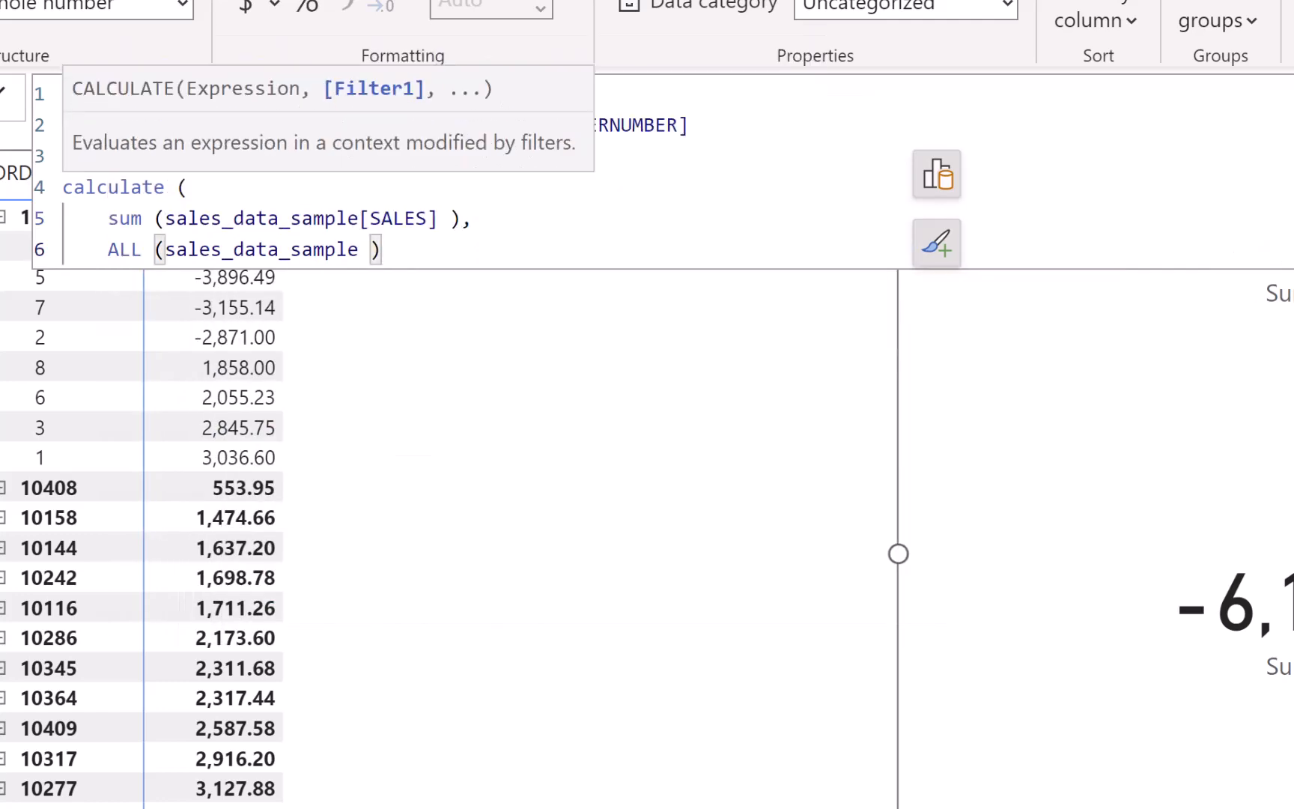
key("Return")
type("sales")
key("Down")
key("Down")
key("Down")
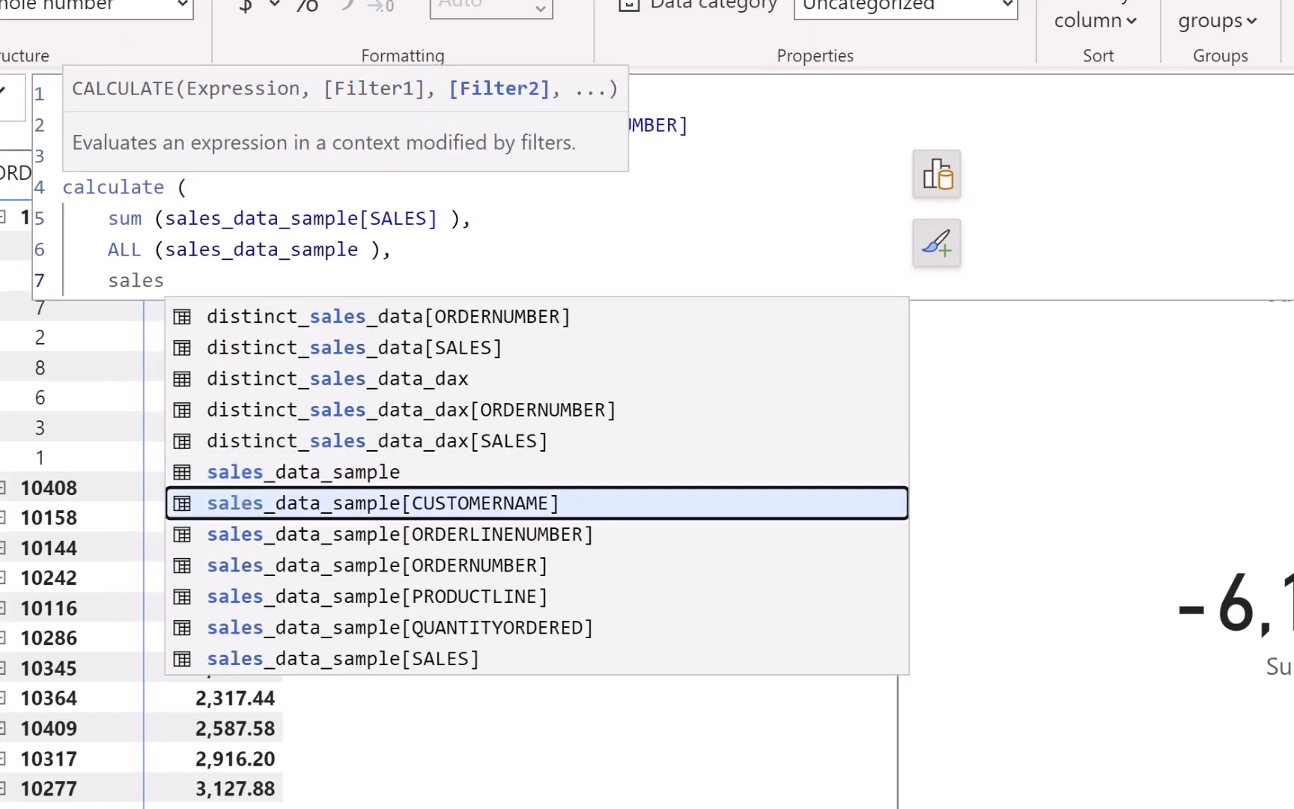
key("Tab")
type("= Curren")
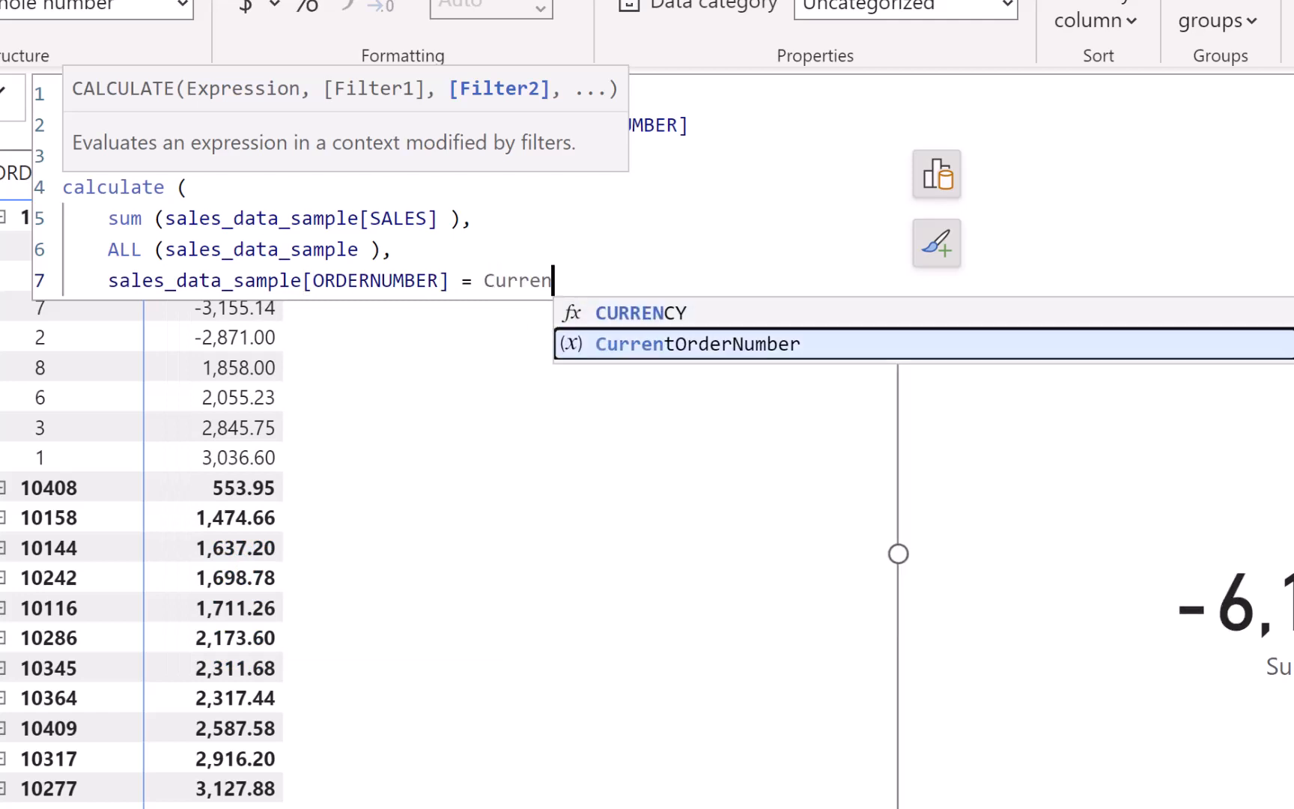
key("Tab")
type(")")
key("Return")
- Declare a SalesExclNeg variable with an IF expression that tests TotalOrder > 0
type("var")
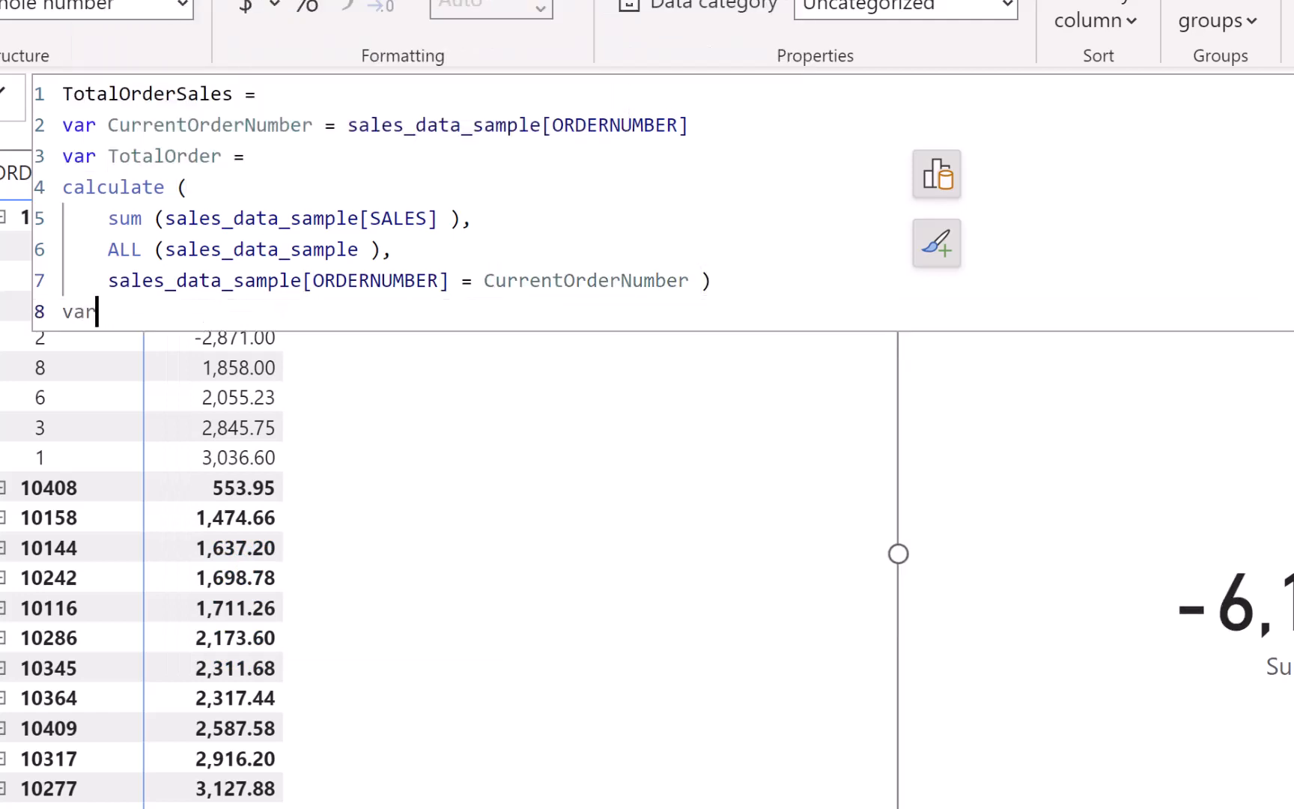
type(" SalesExclNeg =")
key("Return")
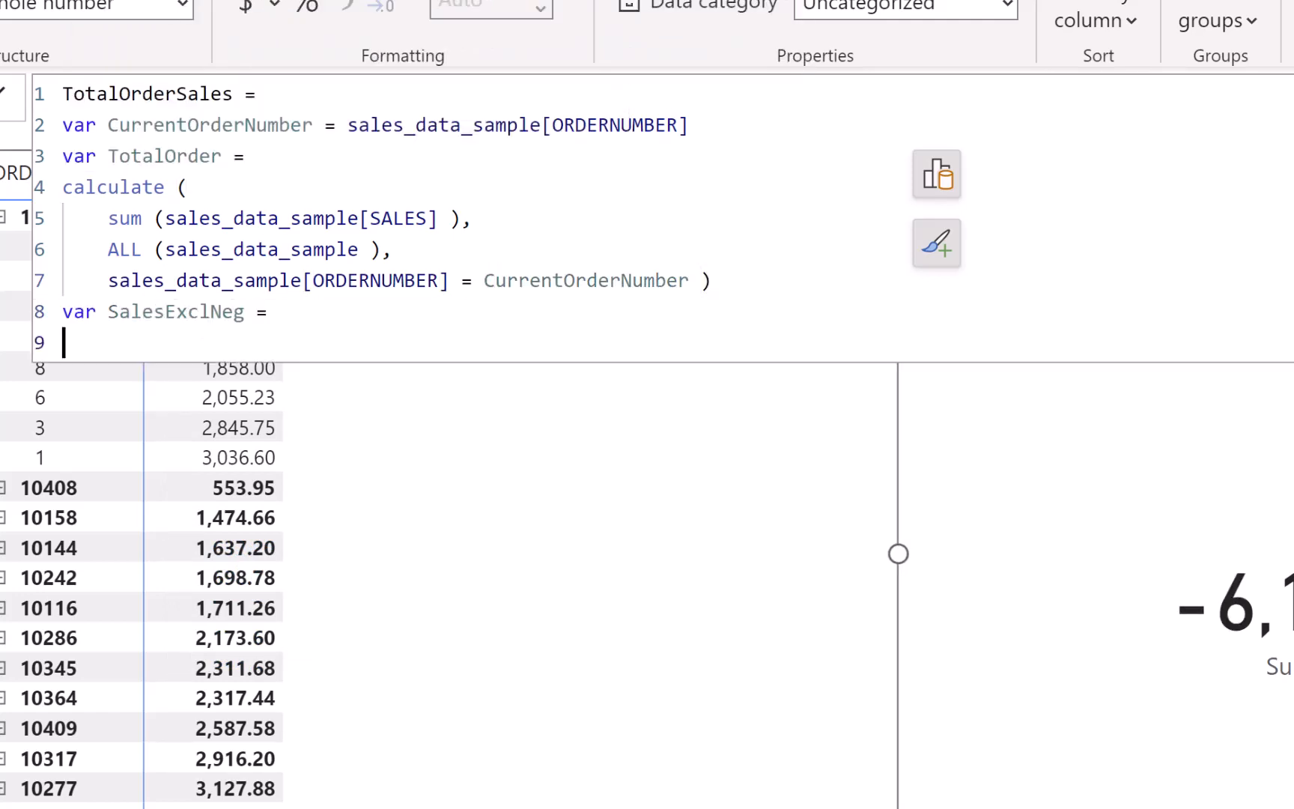
type("IF (")
key("Return")
type("TotalOrder > 0,")
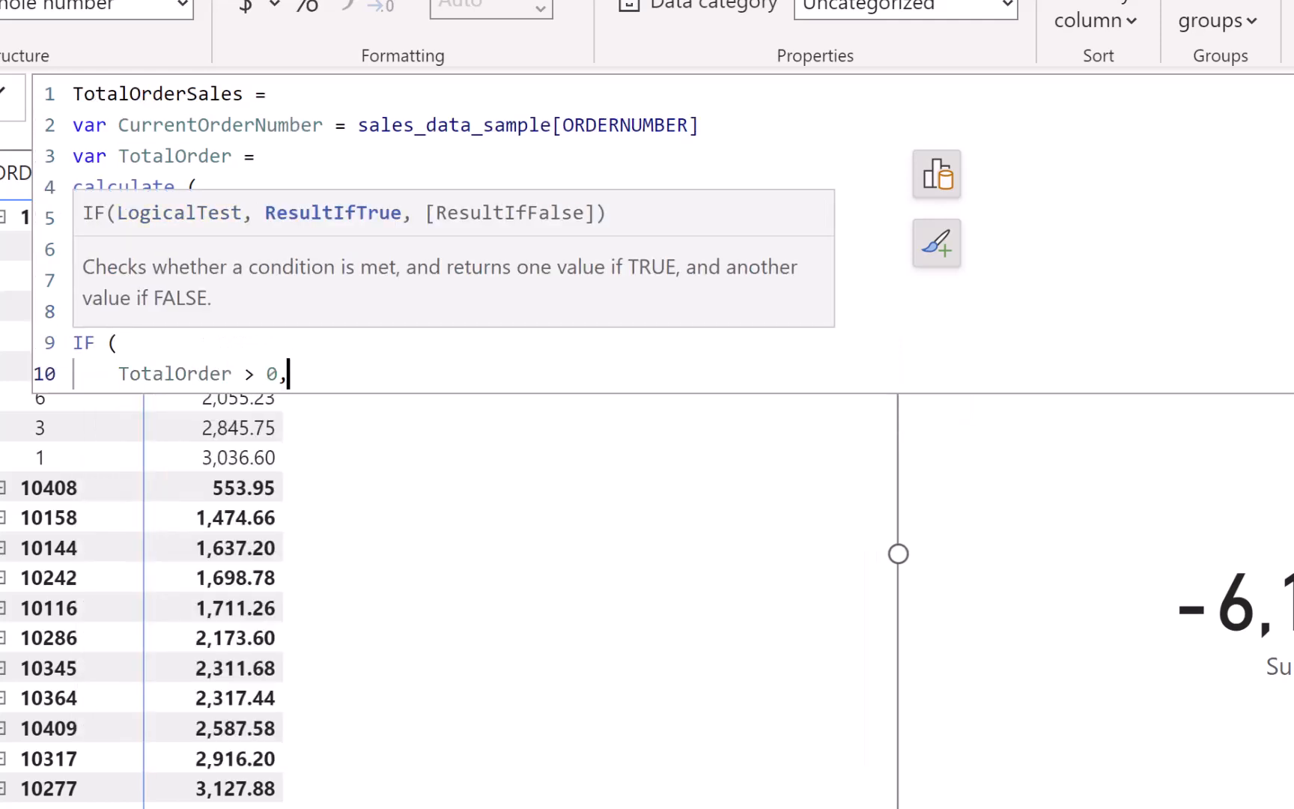
- Complete the IF so it gives sales_data_sample[SALES] when true and 0 when false
key("Return")
type("SALES")
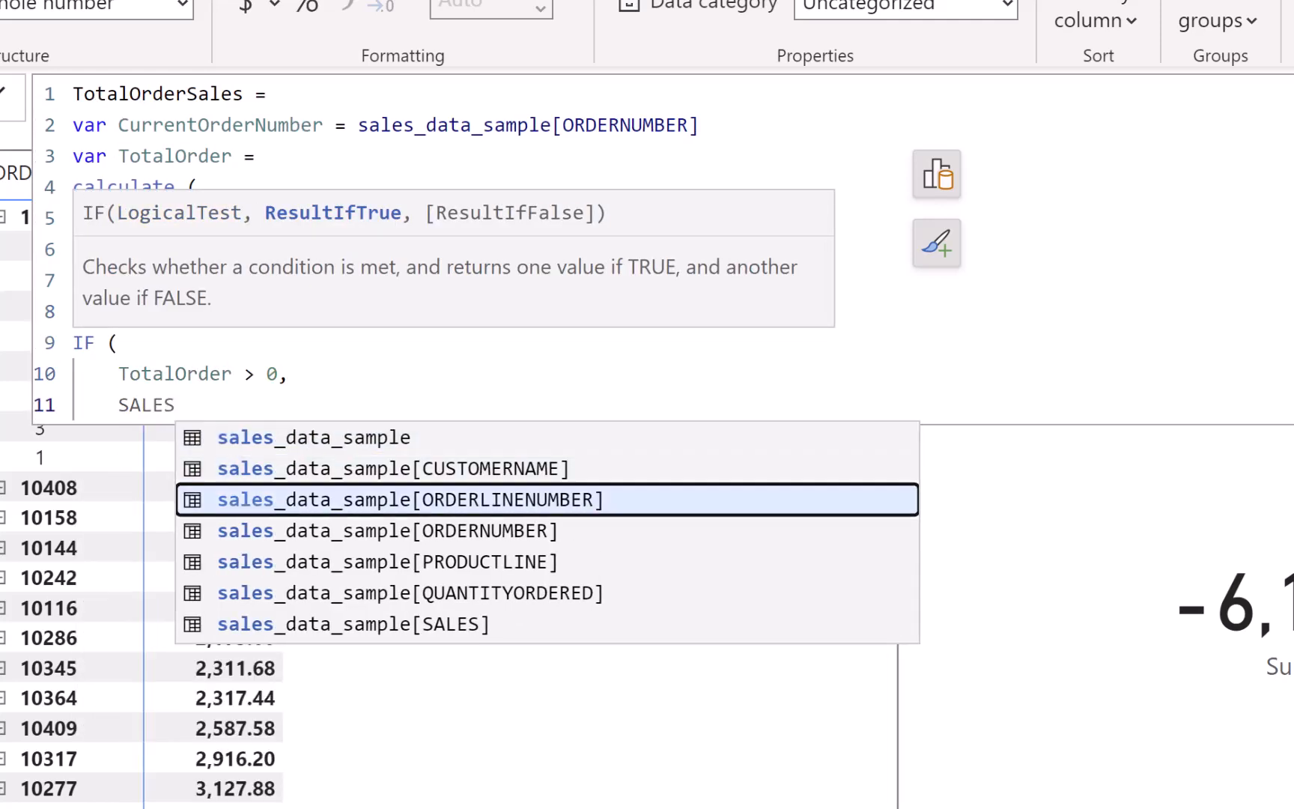
key("Down")
key("Down")
key("Down")
key("Down")
key("Tab")
type(",")
key("Return")
type("0")
key("Return")
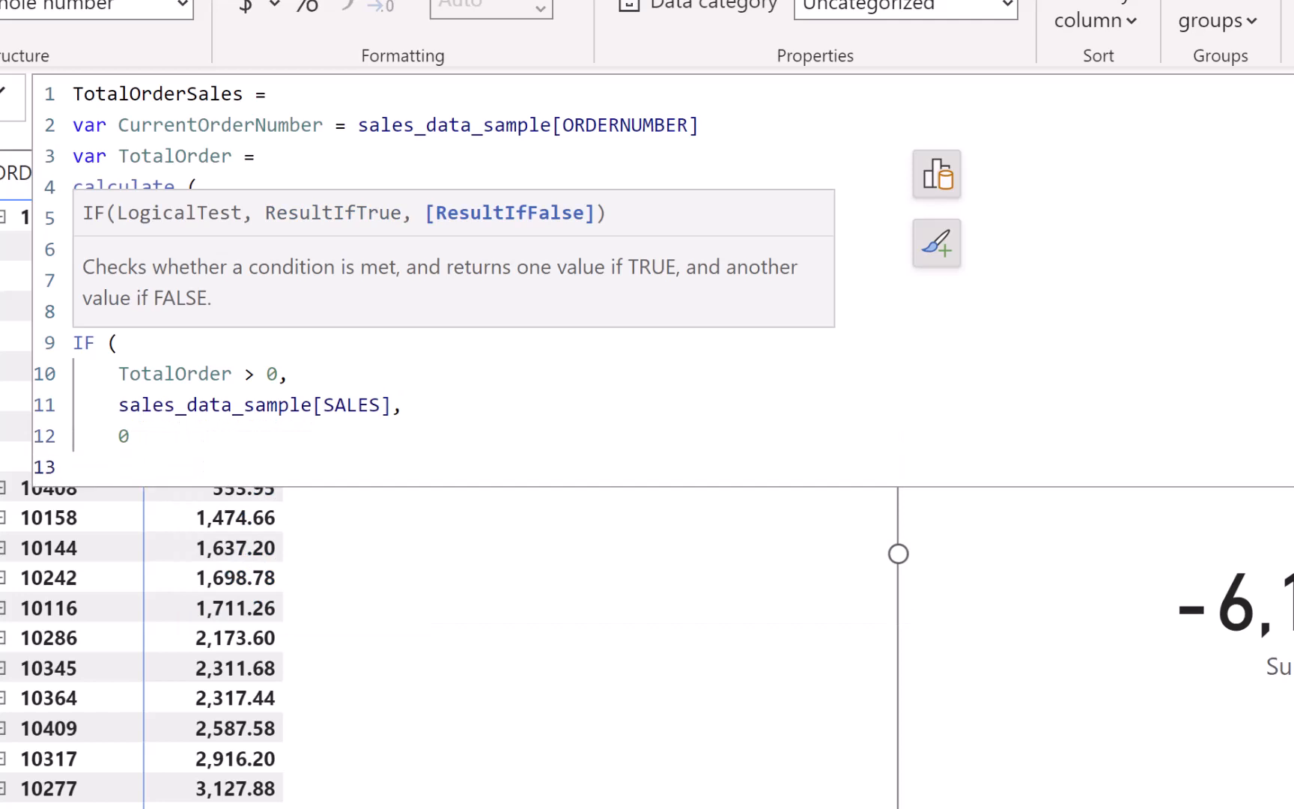
type(")")
- Make the formula return TotalOrder and commit the TotalOrderSales calculated column
key("Return")
type("return")
key("Return")
type("TotalOrder")
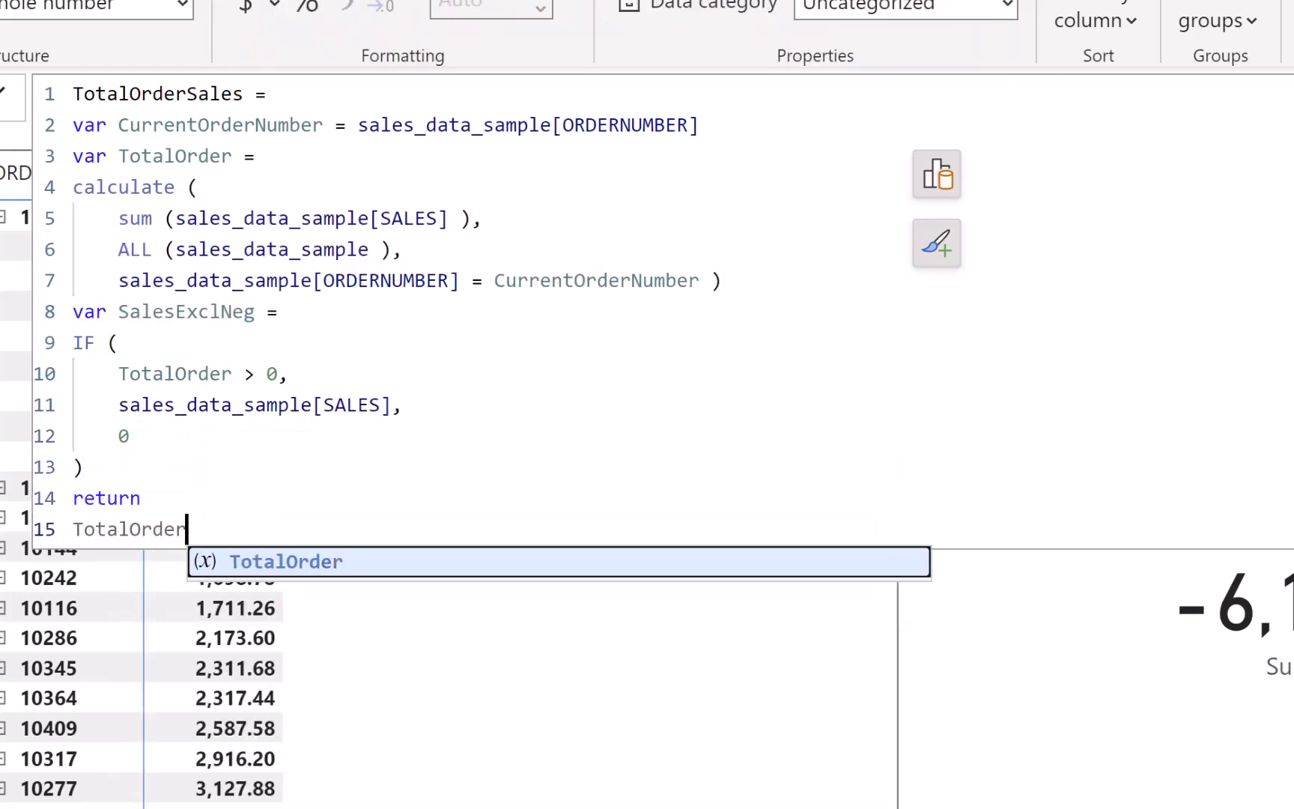
key("Escape")
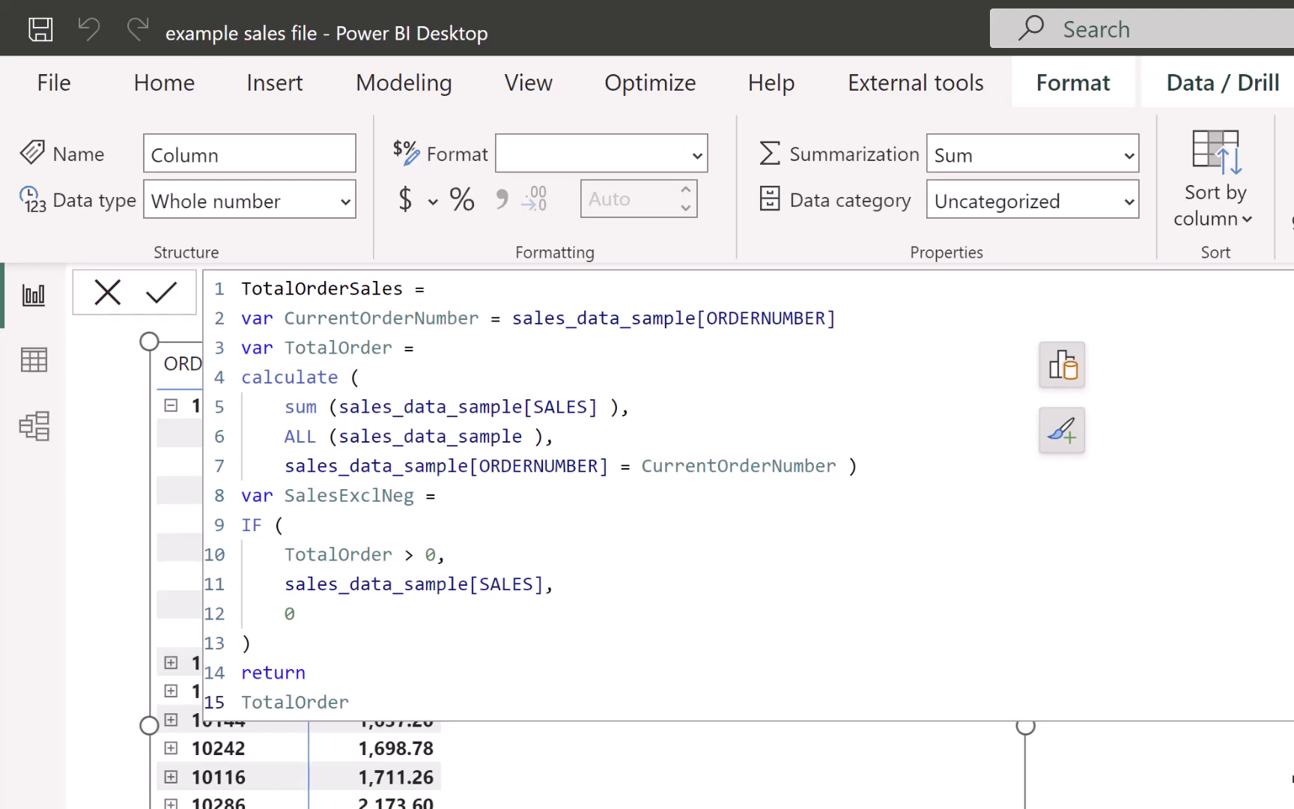
key("Return")
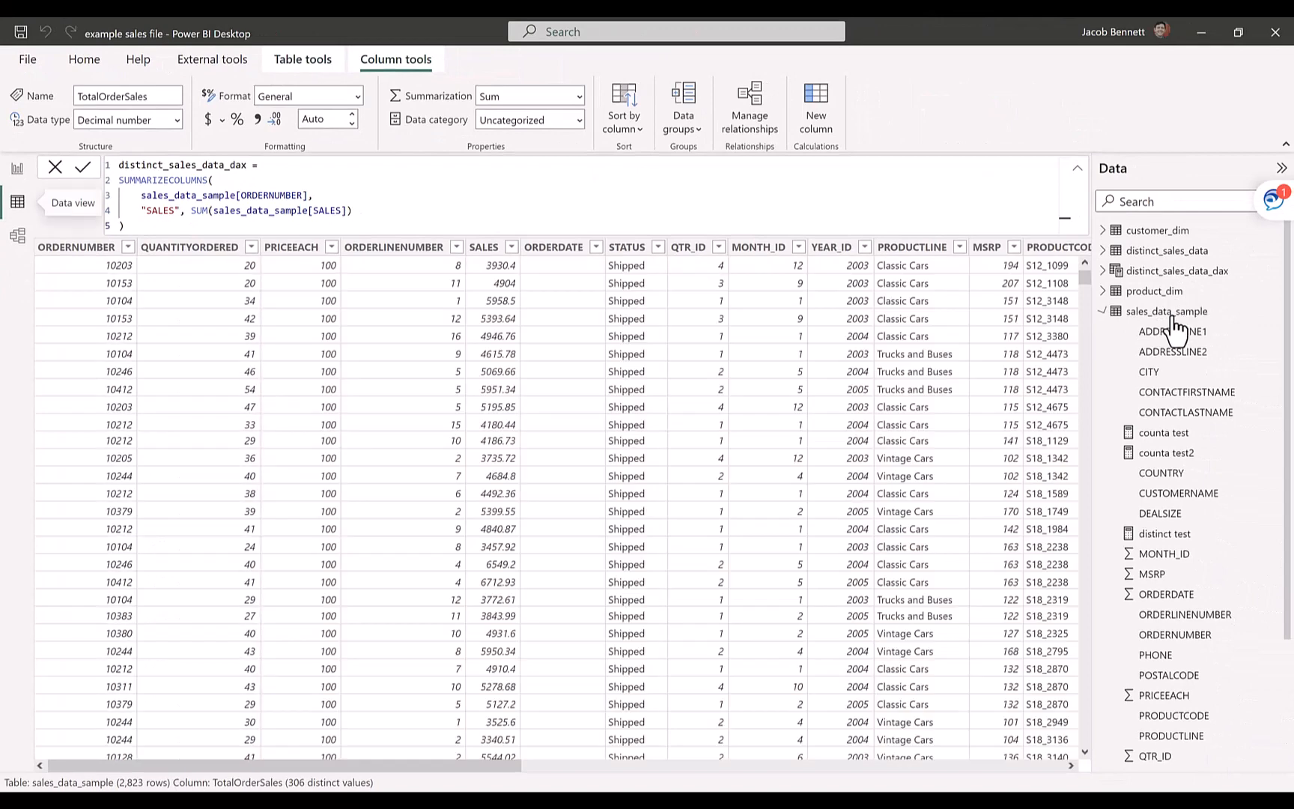
- In Power Query, keep only ORDERNUMBER, QUANTITYORDERED, ORDERLINENUMBER, SALES, PRODUCTLINE and CUSTOMERNAME in sales_data_sample, and apply the changes
left_click(1172, 313)
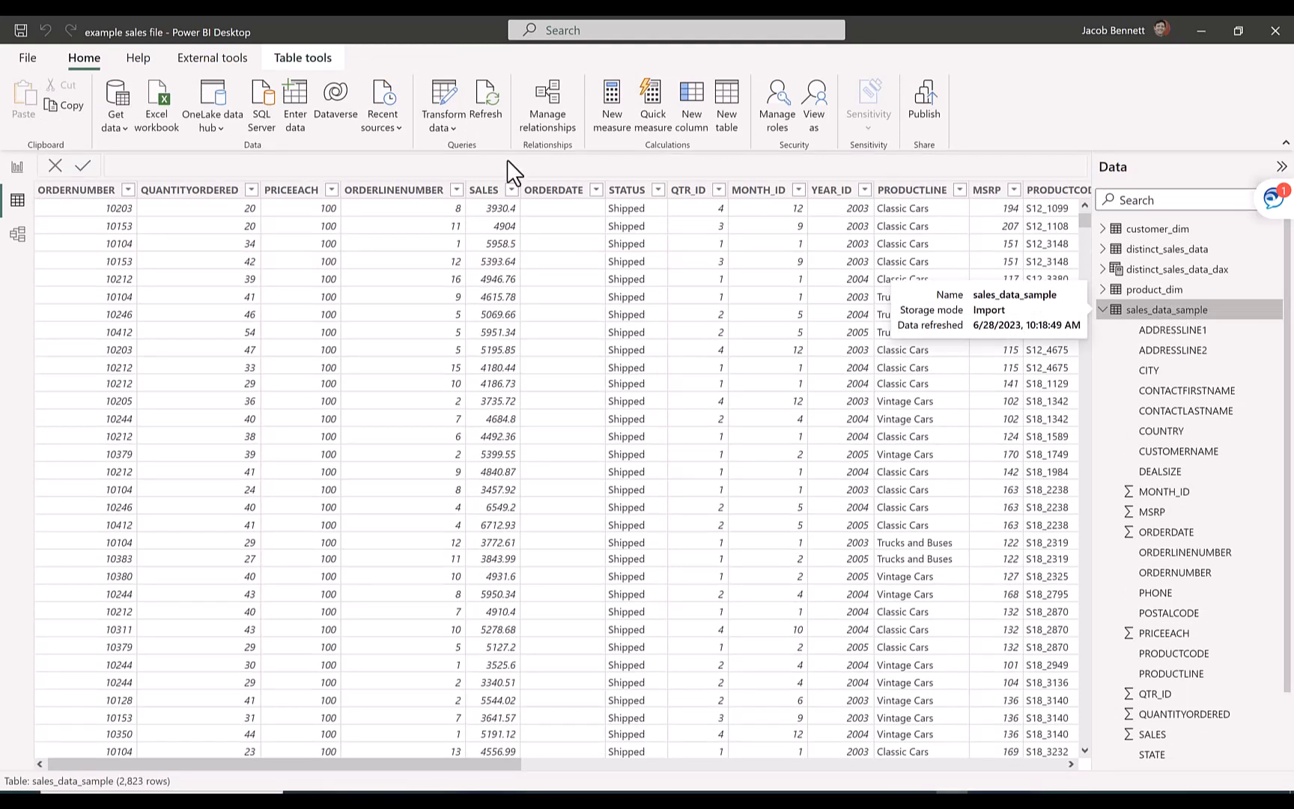
left_click(425, 92)
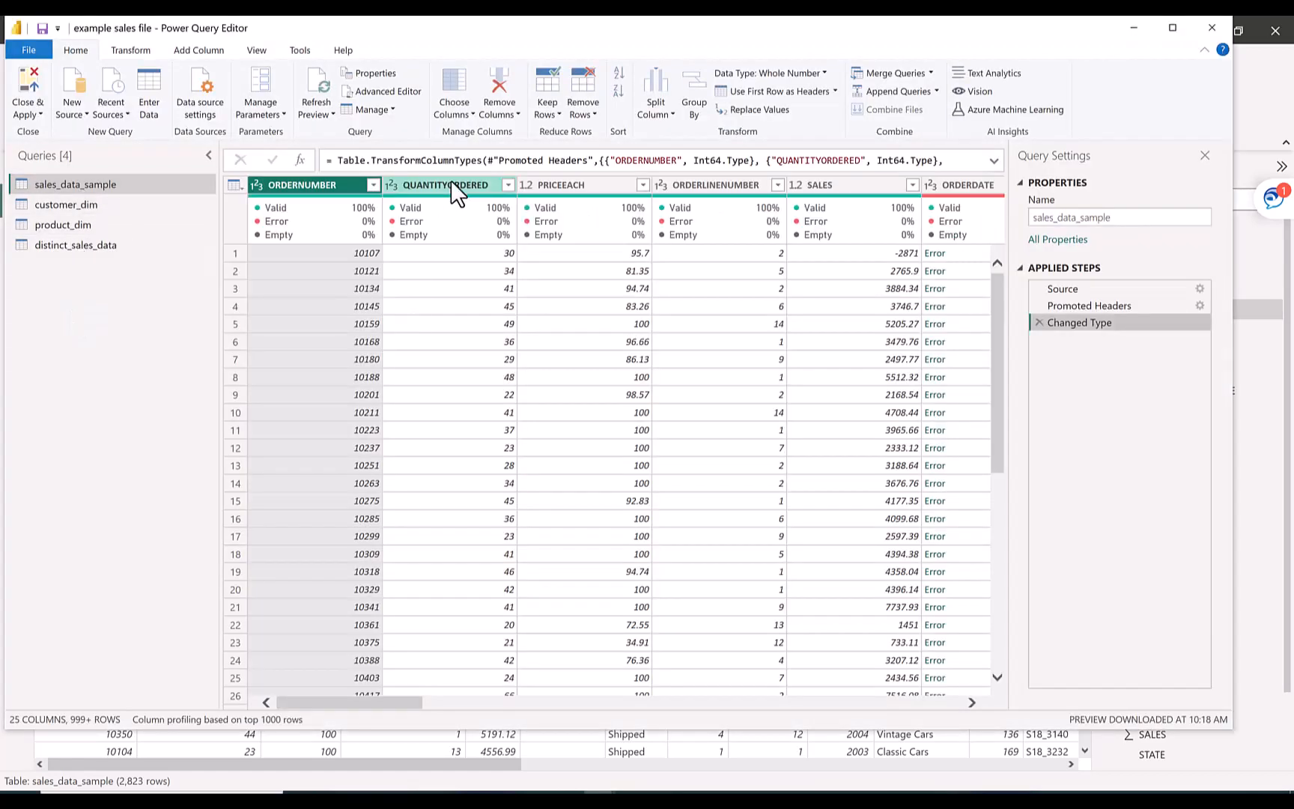
left_click(451, 183, "ctrl")
left_click(720, 188, "ctrl")
left_click(832, 187, "ctrl")
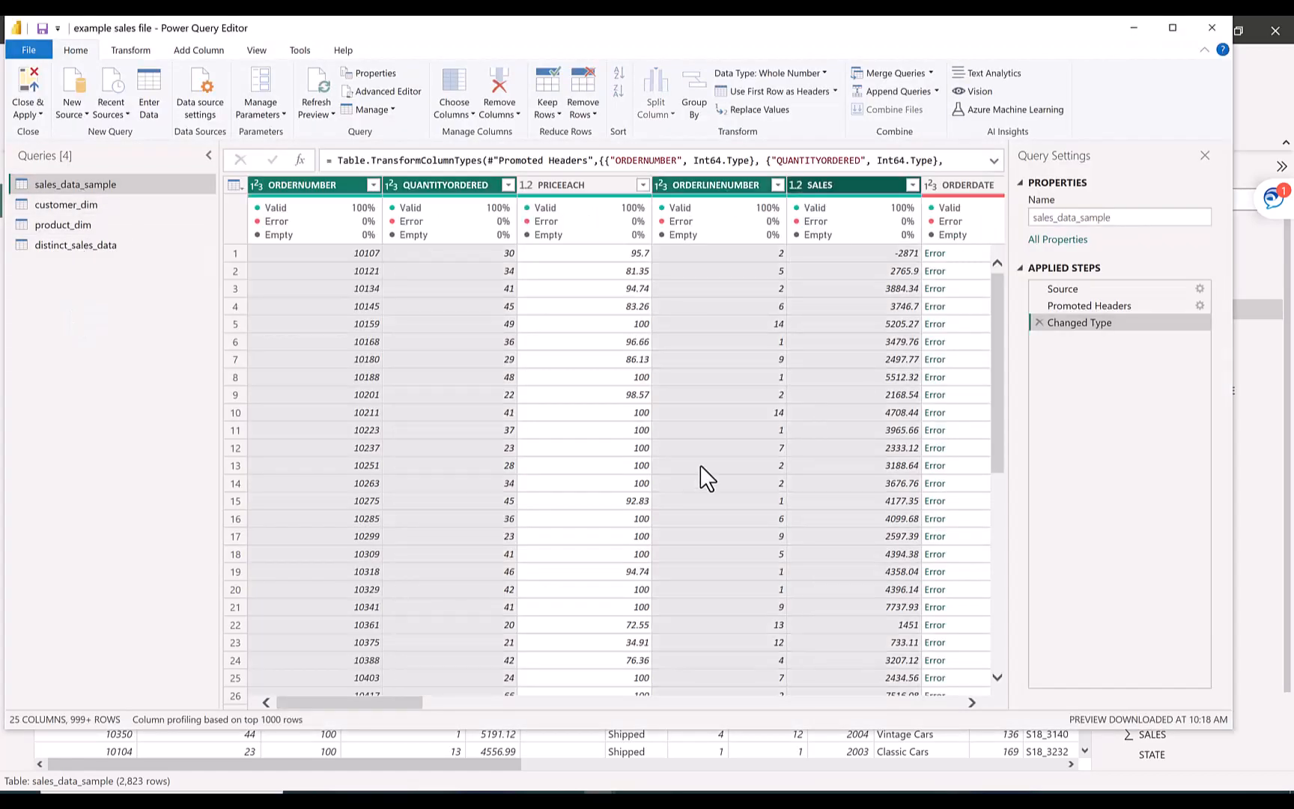
left_click_drag(410, 702, 330, 708)
left_click(508, 189, "ctrl")
left_click(910, 188, "ctrl")
right_click(330, 184)
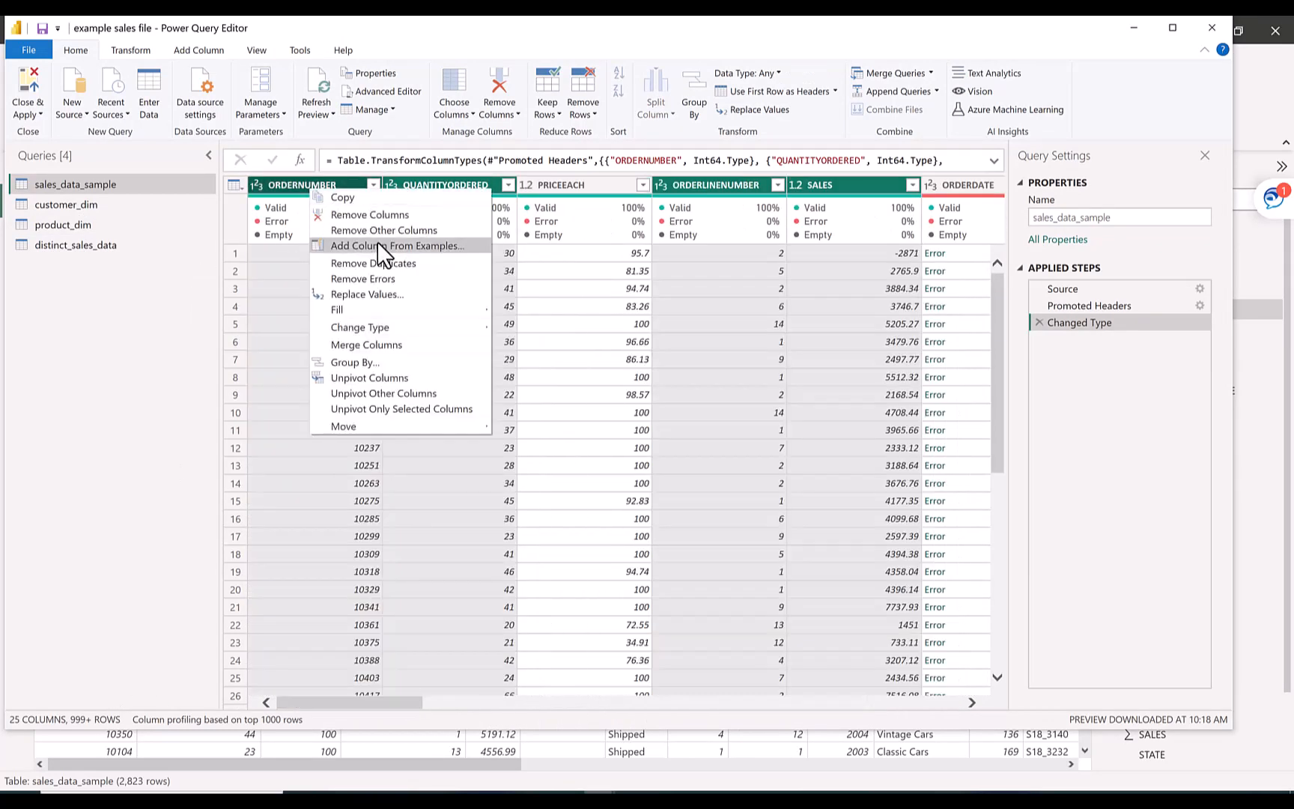
left_click(363, 228)
left_click(29, 80)
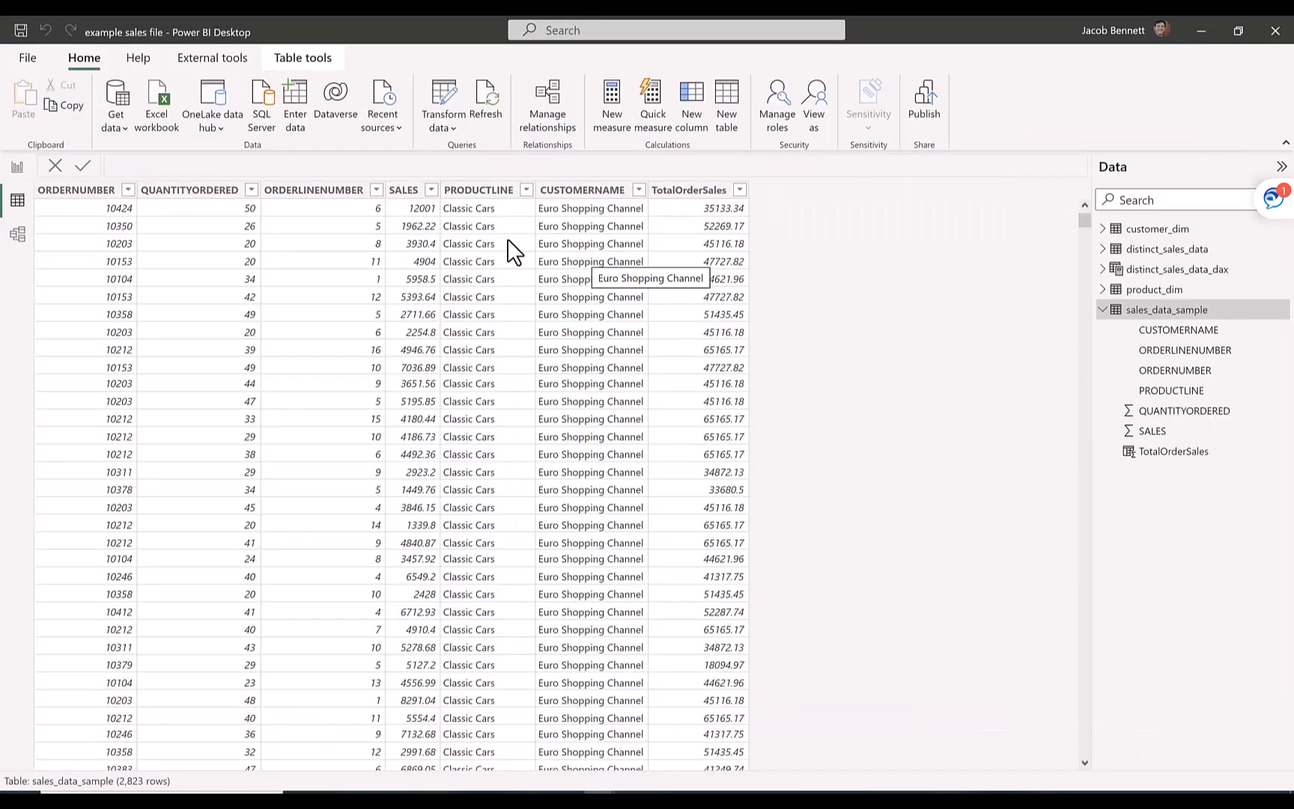
- Sort the sales_data_sample table by ORDERNUMBER in ascending order
left_click(122, 194)
left_click(128, 191)
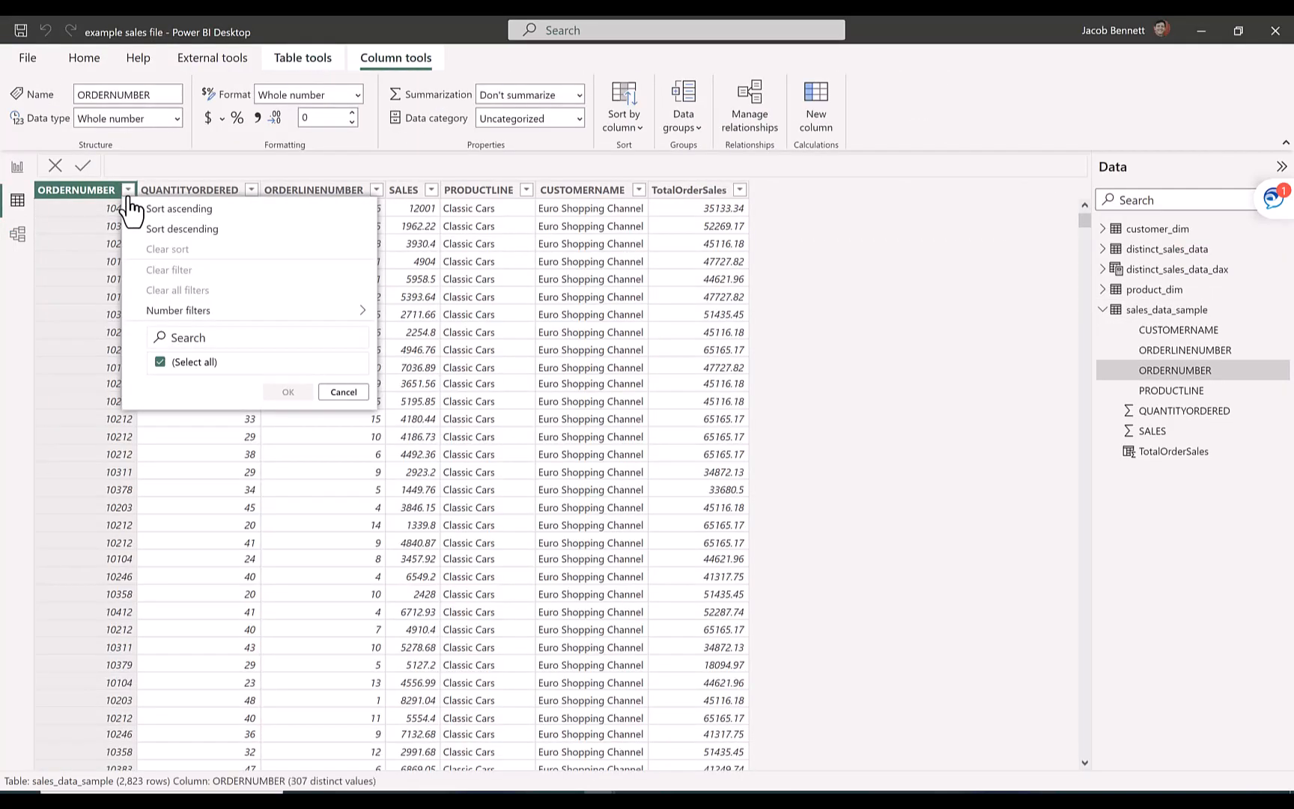
left_click(173, 212)
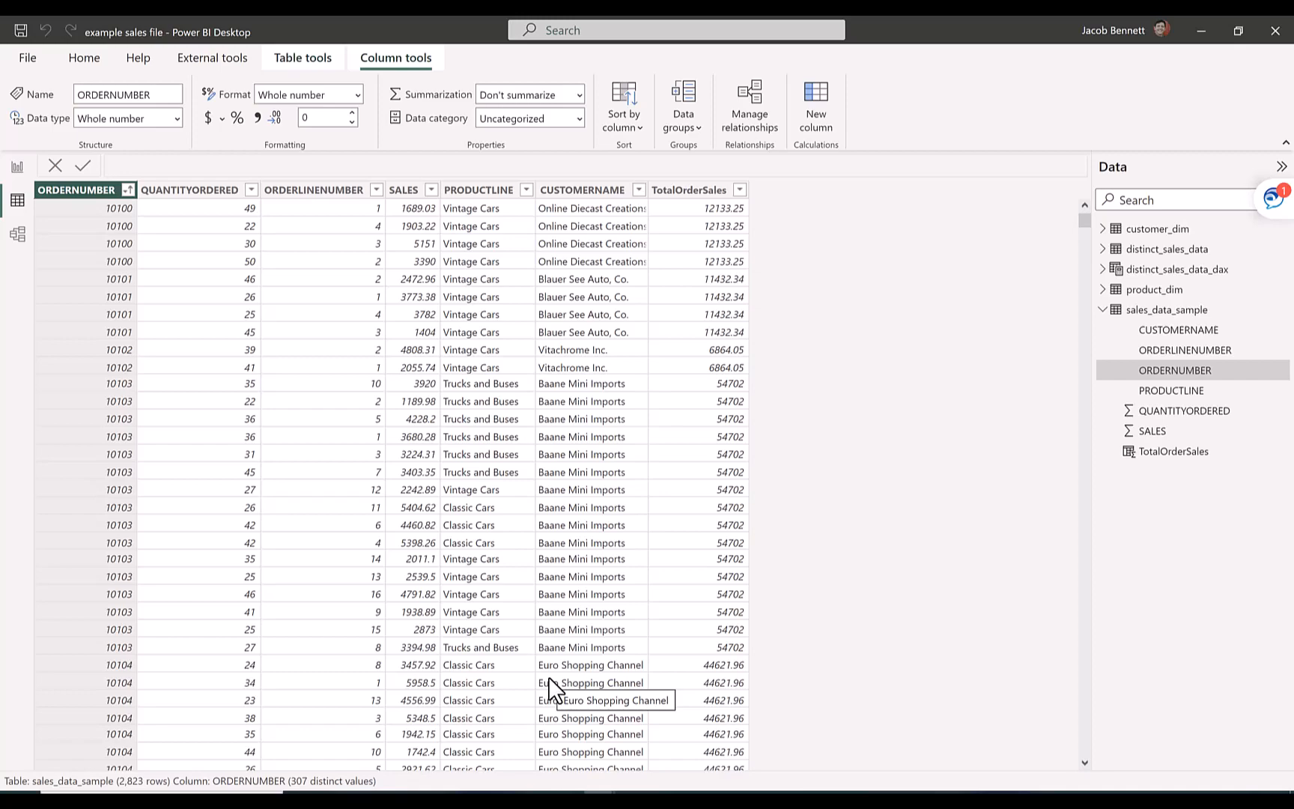
- Filter TotalOrderSales to only -6192.6 to inspect the matching order lines, and remove that filter
left_click(740, 191)
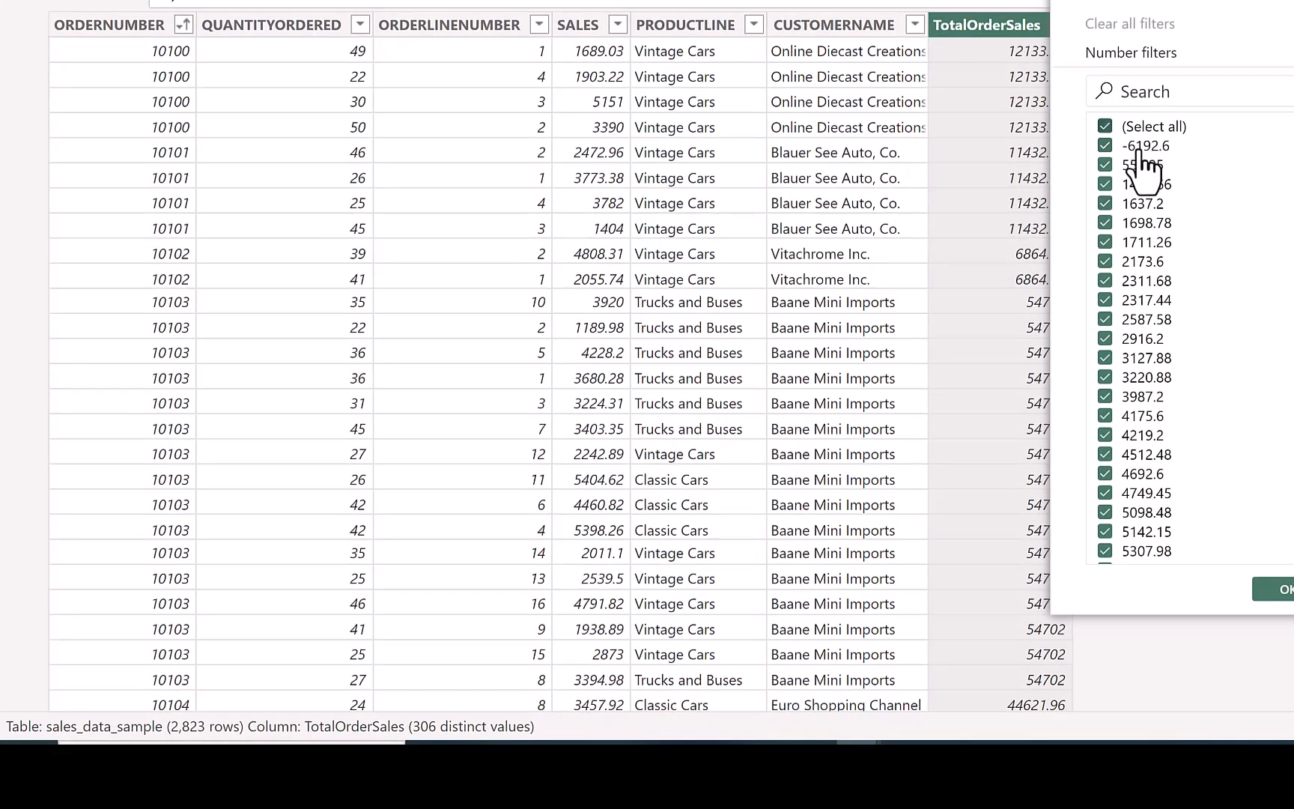
left_click(1109, 126)
left_click(1111, 145)
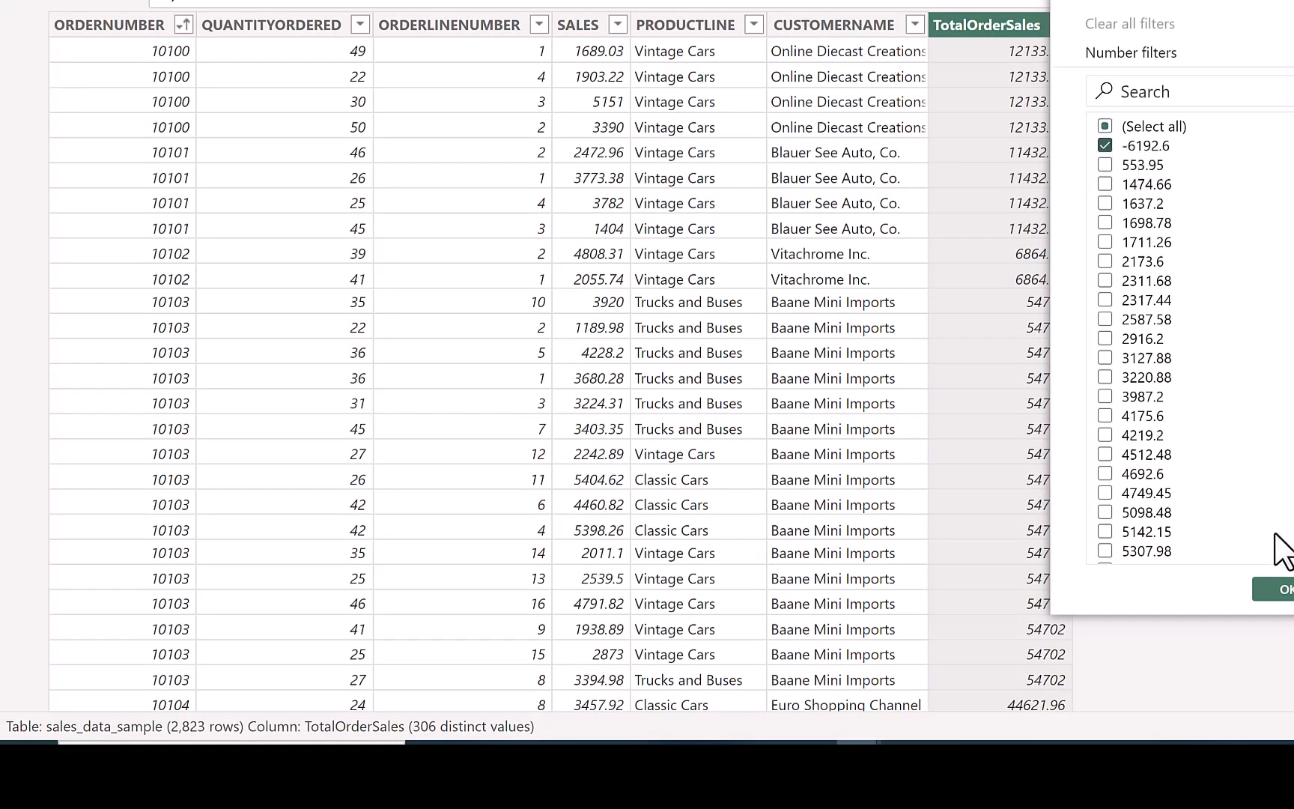
left_click(1283, 590)
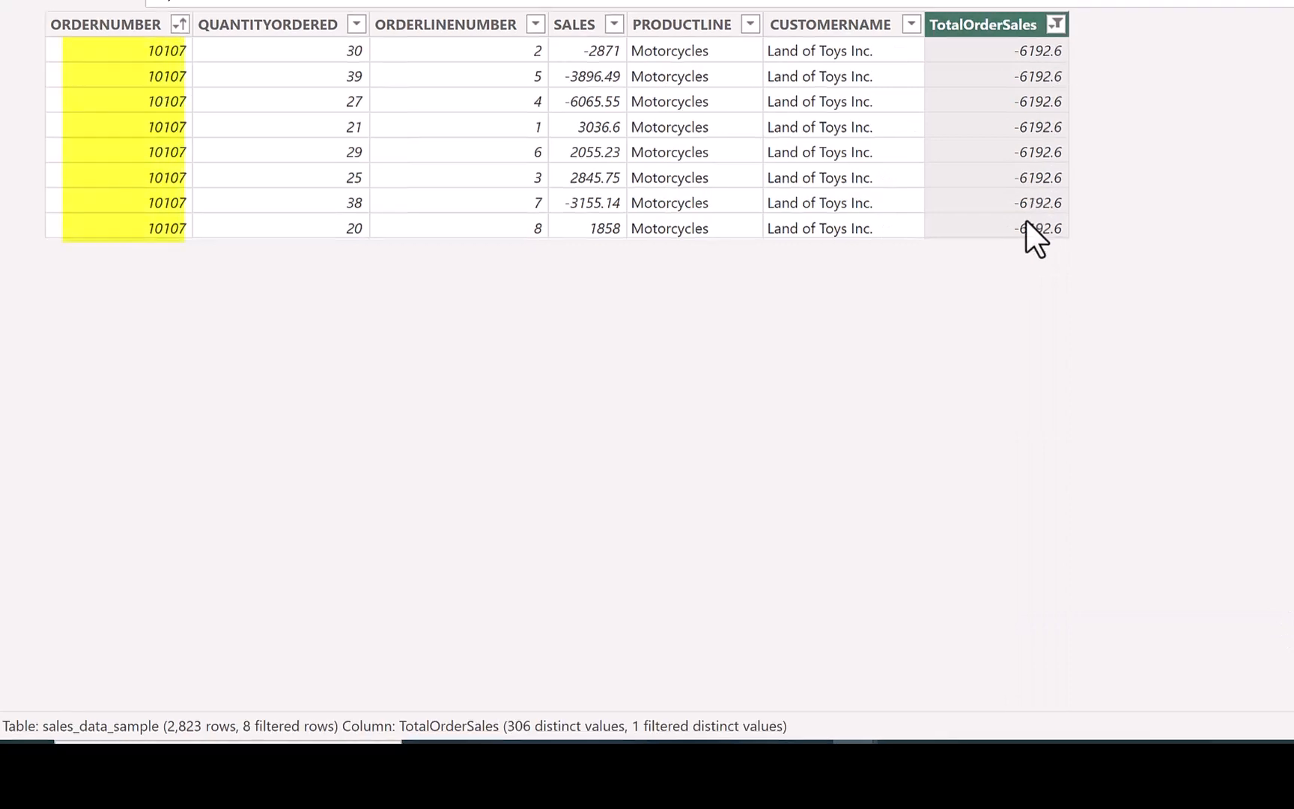
left_click(1056, 24)
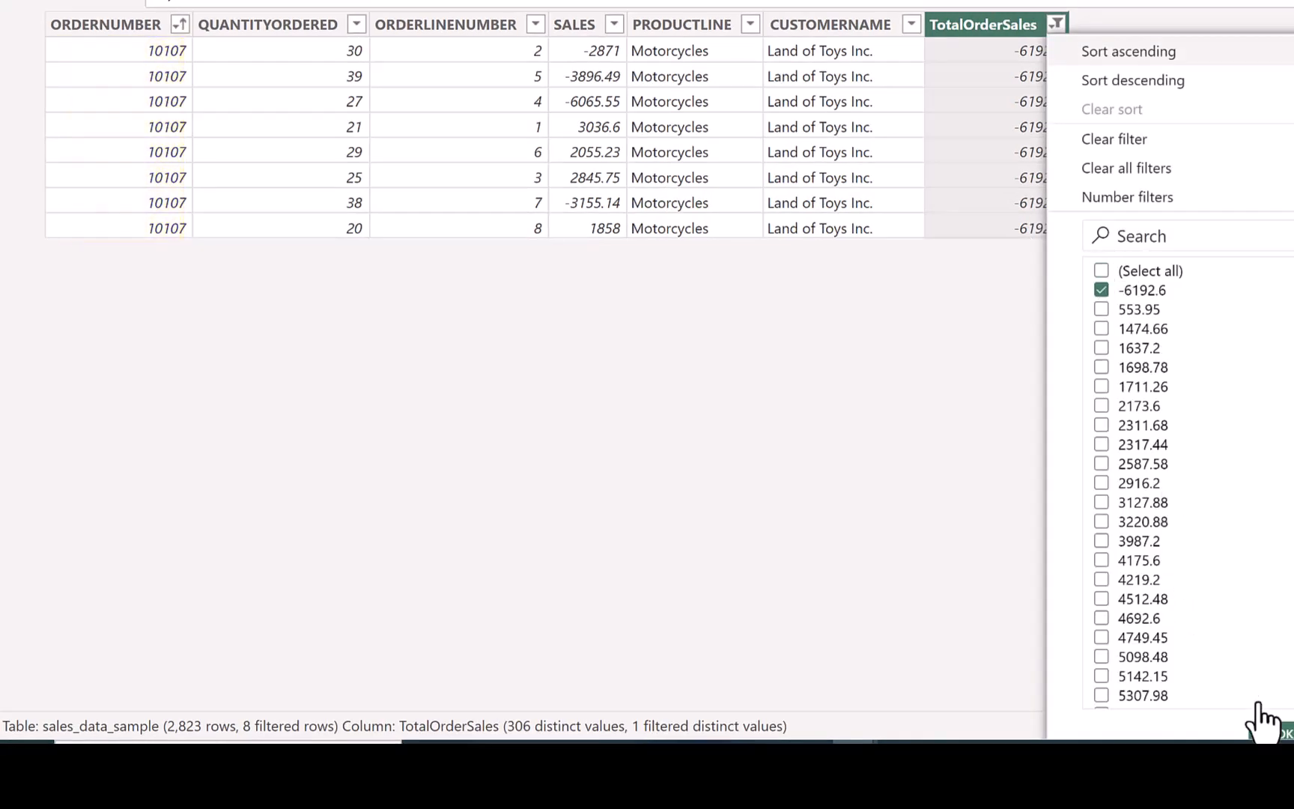
left_click(1108, 290)
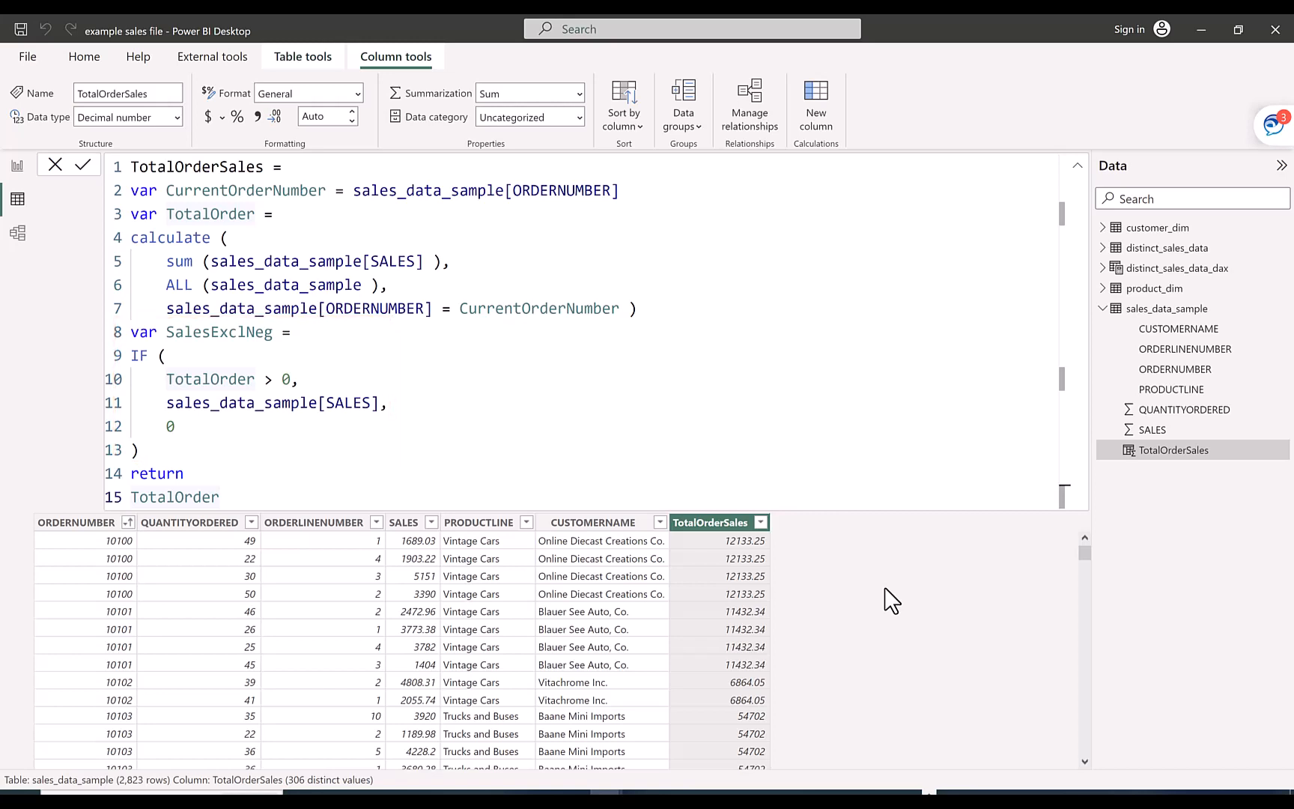
- Change the TotalOrderSales formula to return SalesExclNeg instead of TotalOrder and commit it
double_click(179, 496)
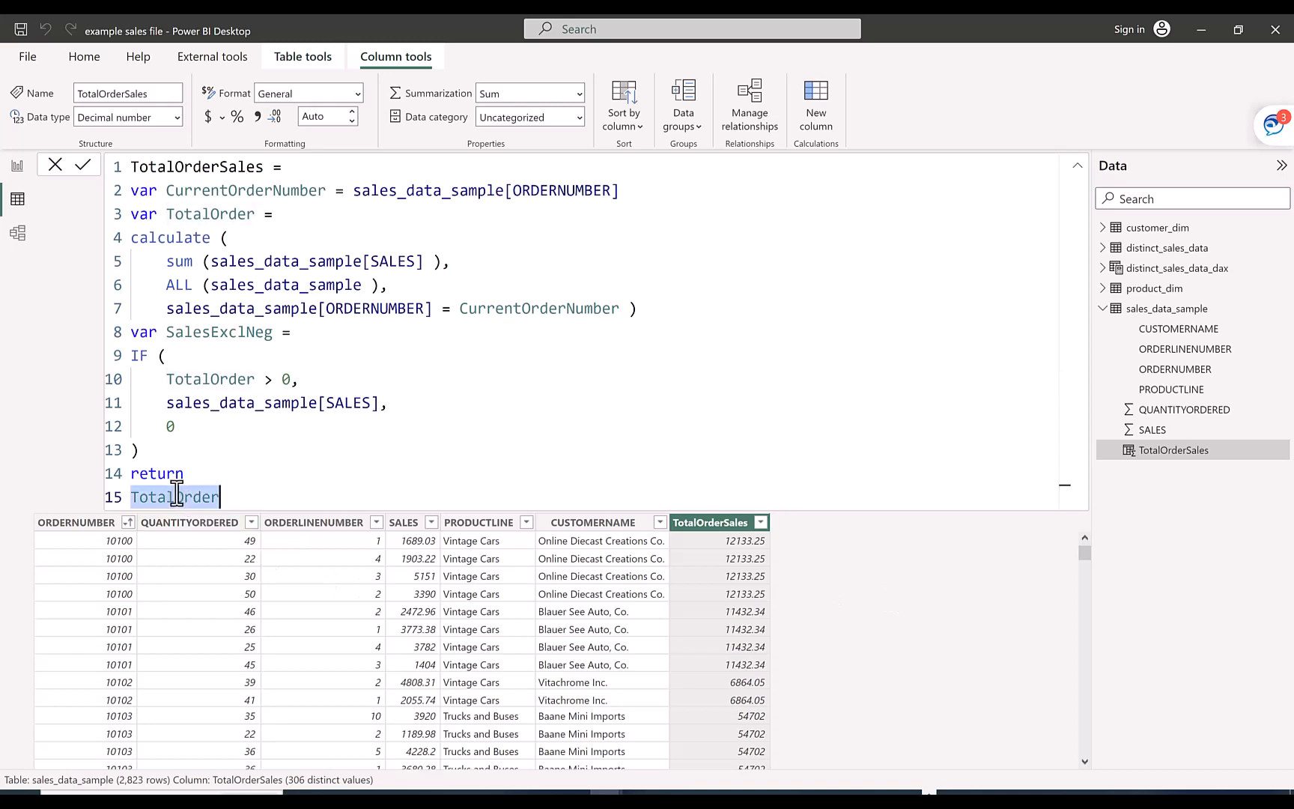
type("SalesE")
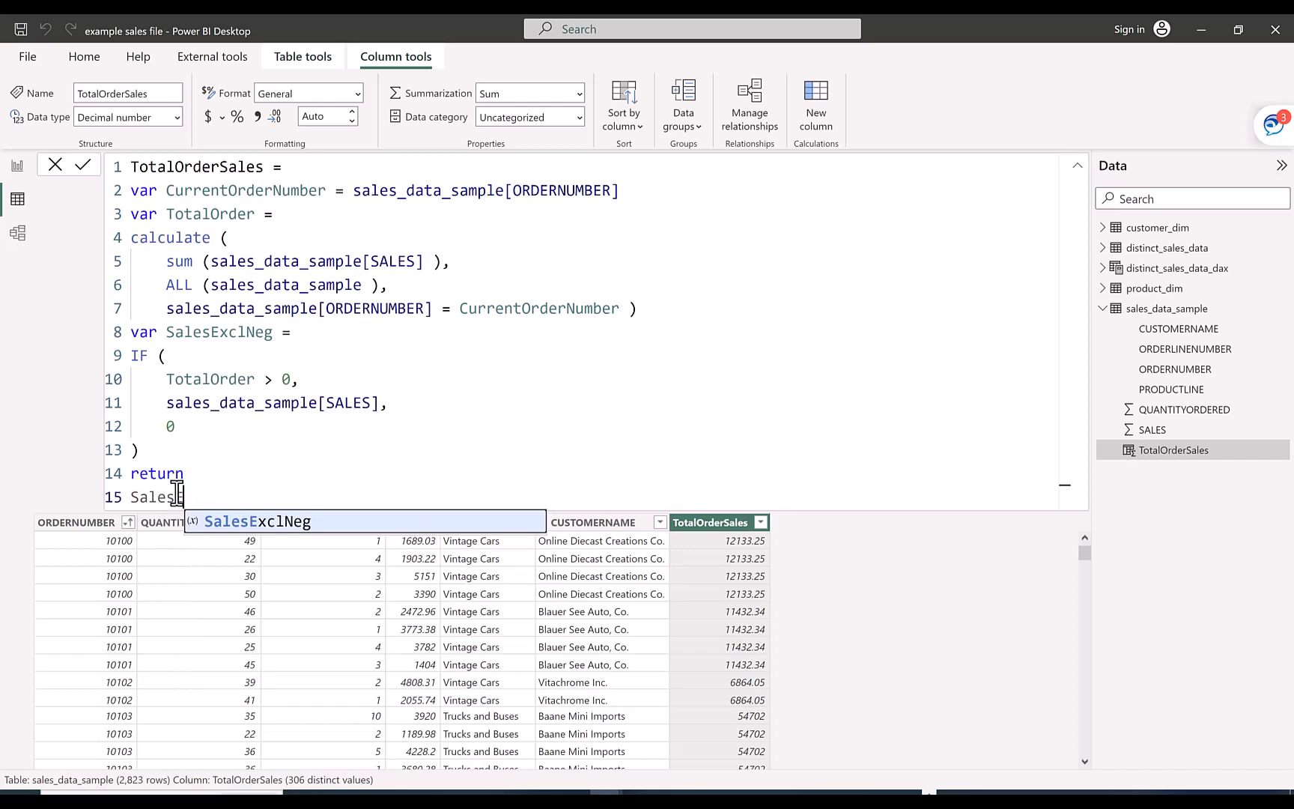
key("Tab")
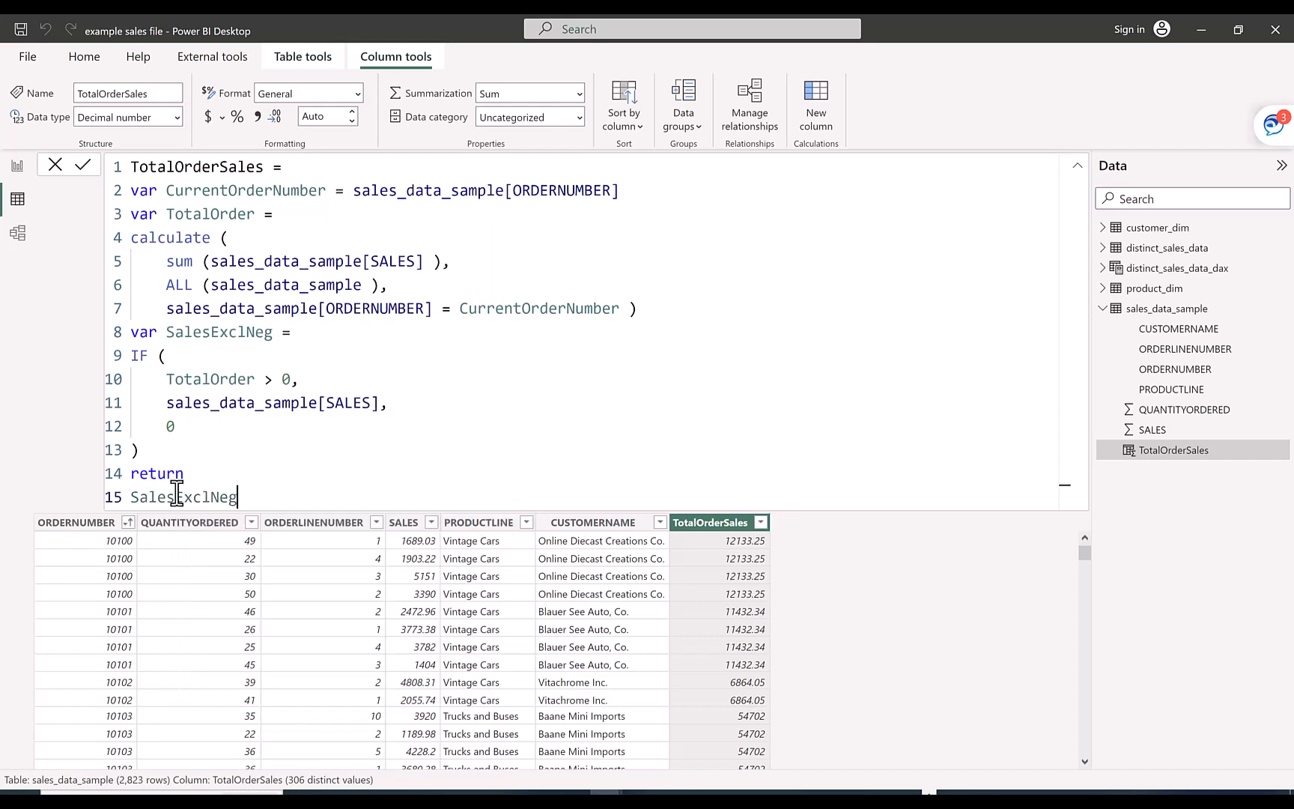
key("Return")
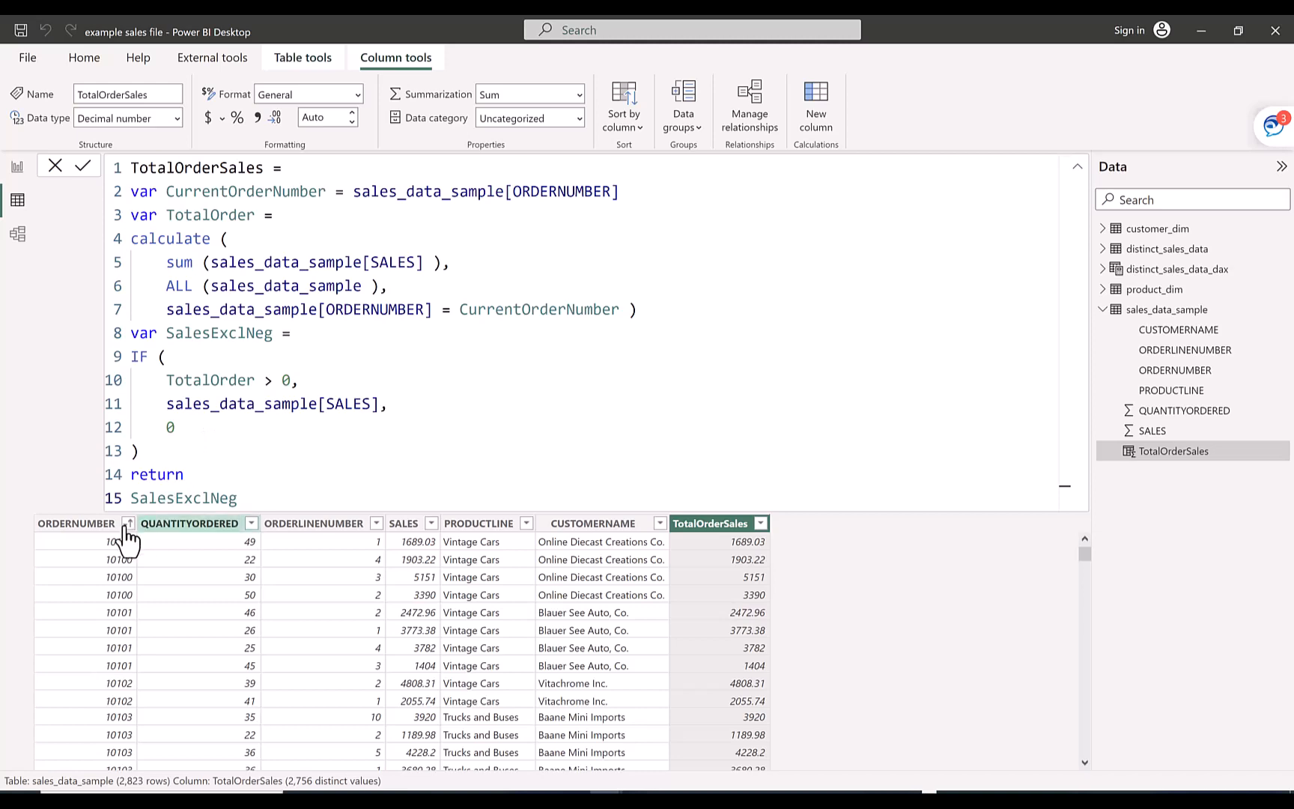
- Check the TotalOrderSales values of the negative-total order's lines and filter the column to only 0
scroll(157, 635, "down", 2)
scroll(161, 644, "down", 10)
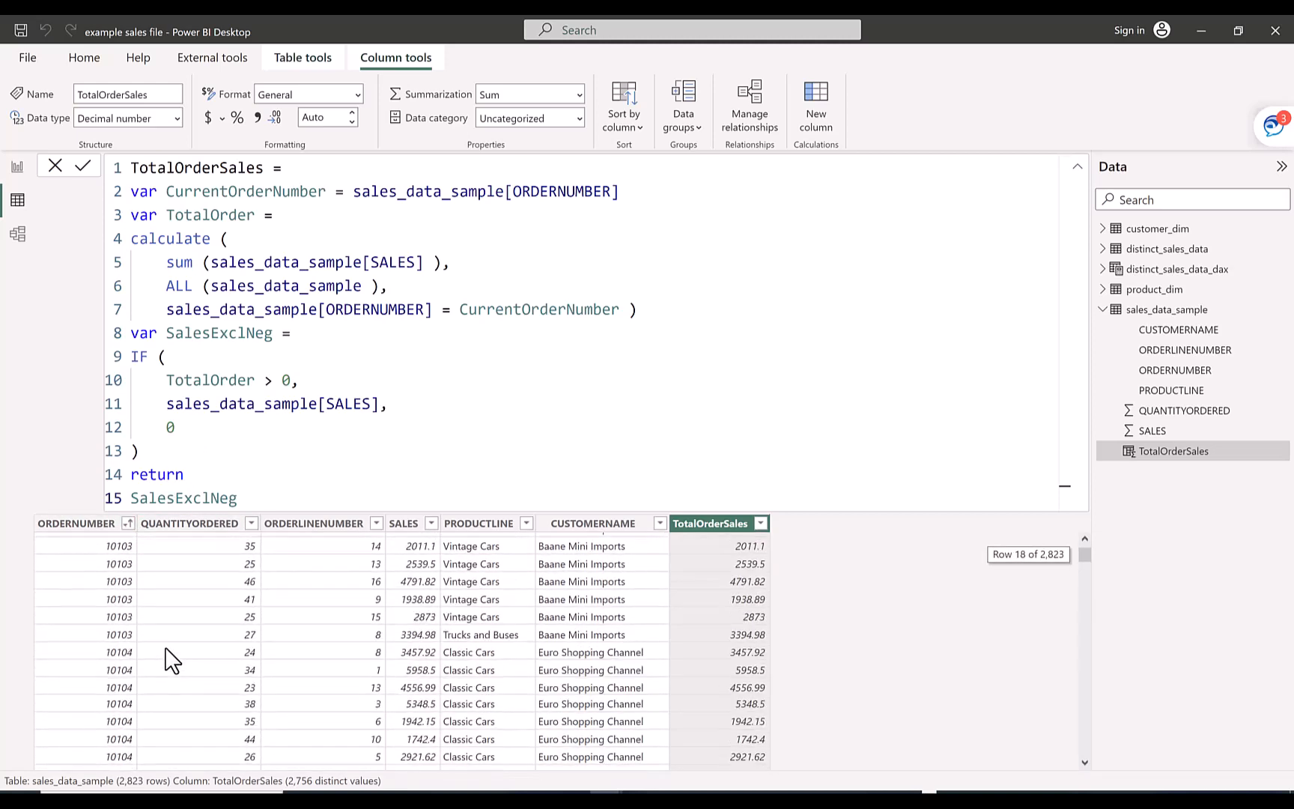
scroll(172, 657, "down", 10)
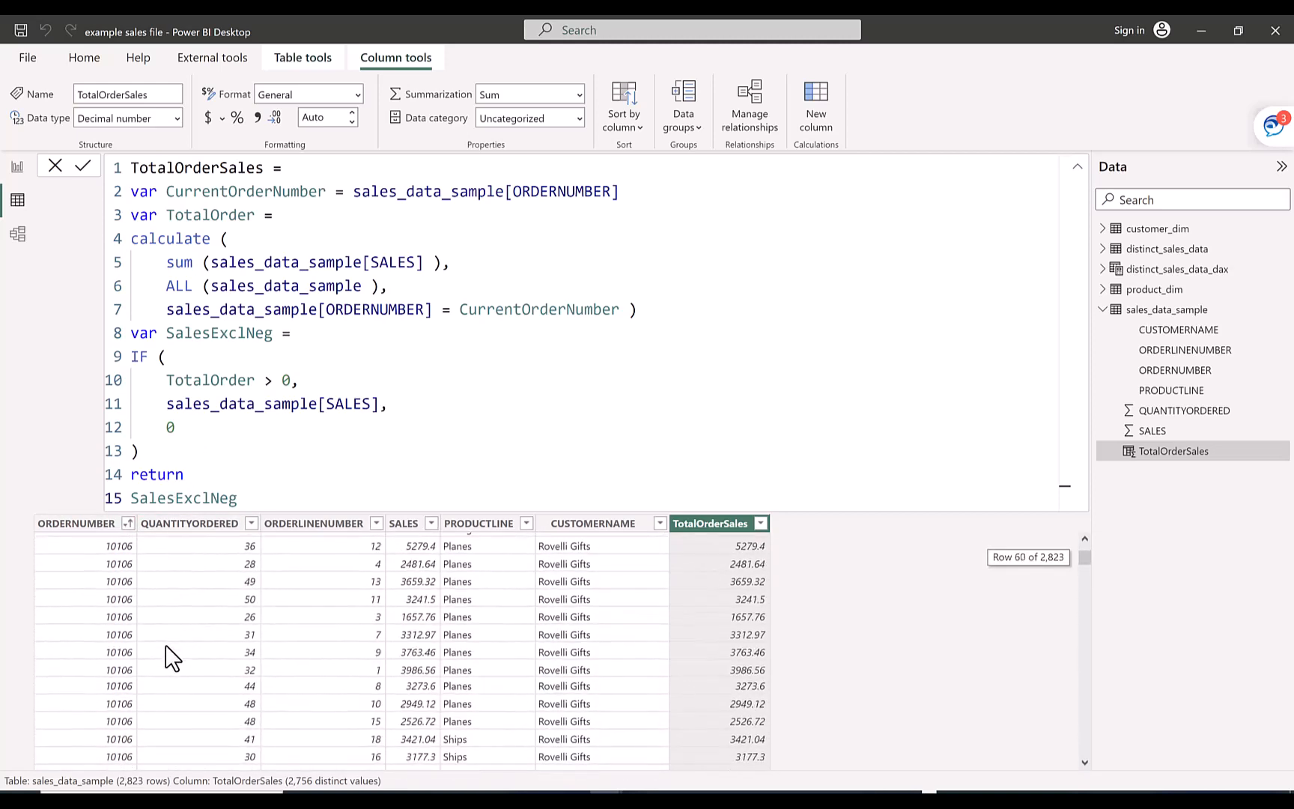
scroll(167, 656, "down", 1)
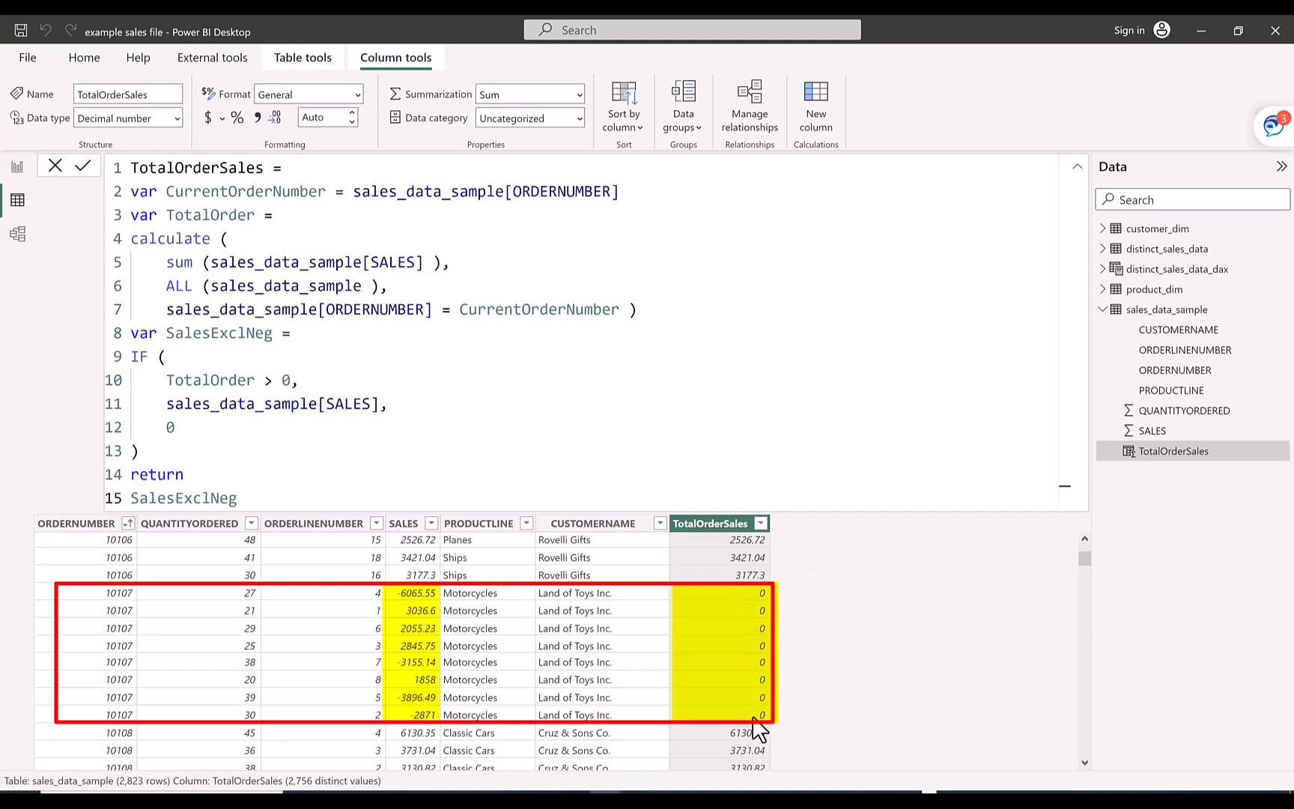
left_click(760, 523)
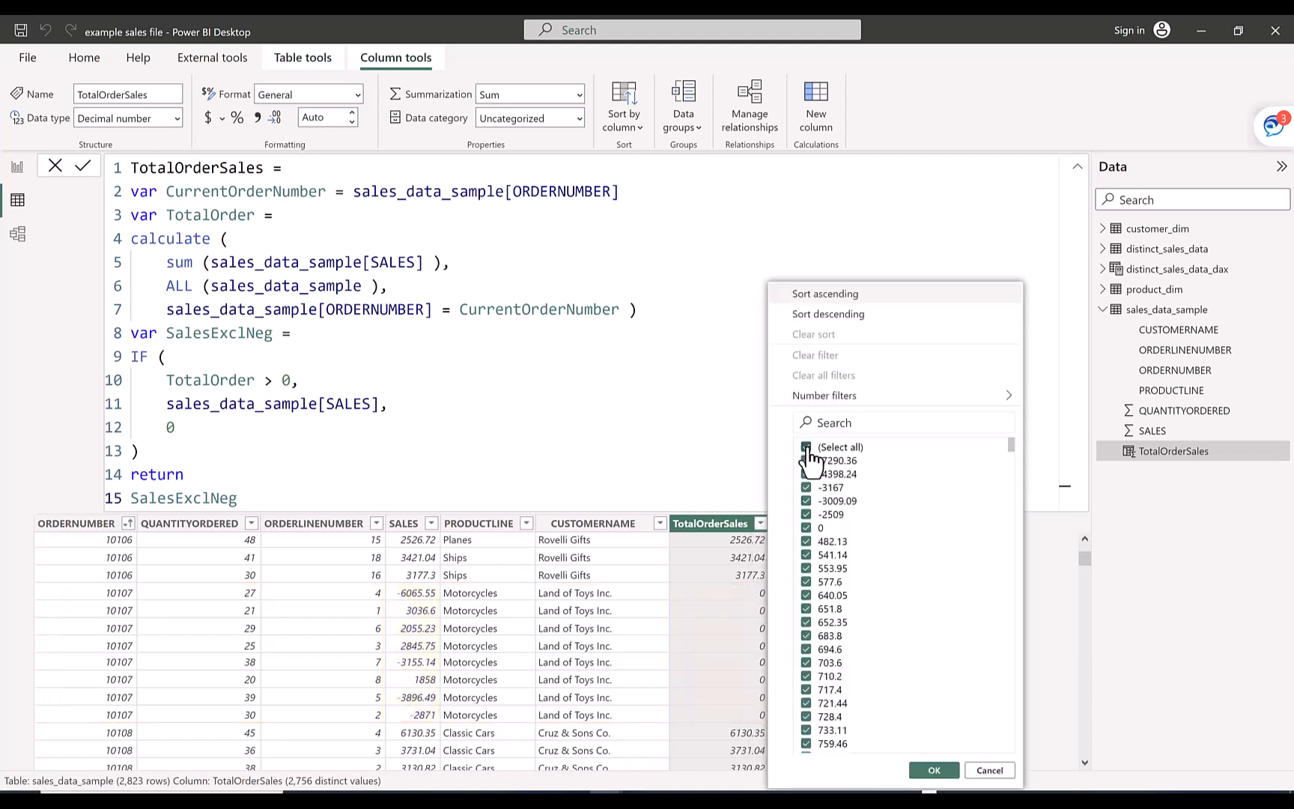
left_click(806, 448)
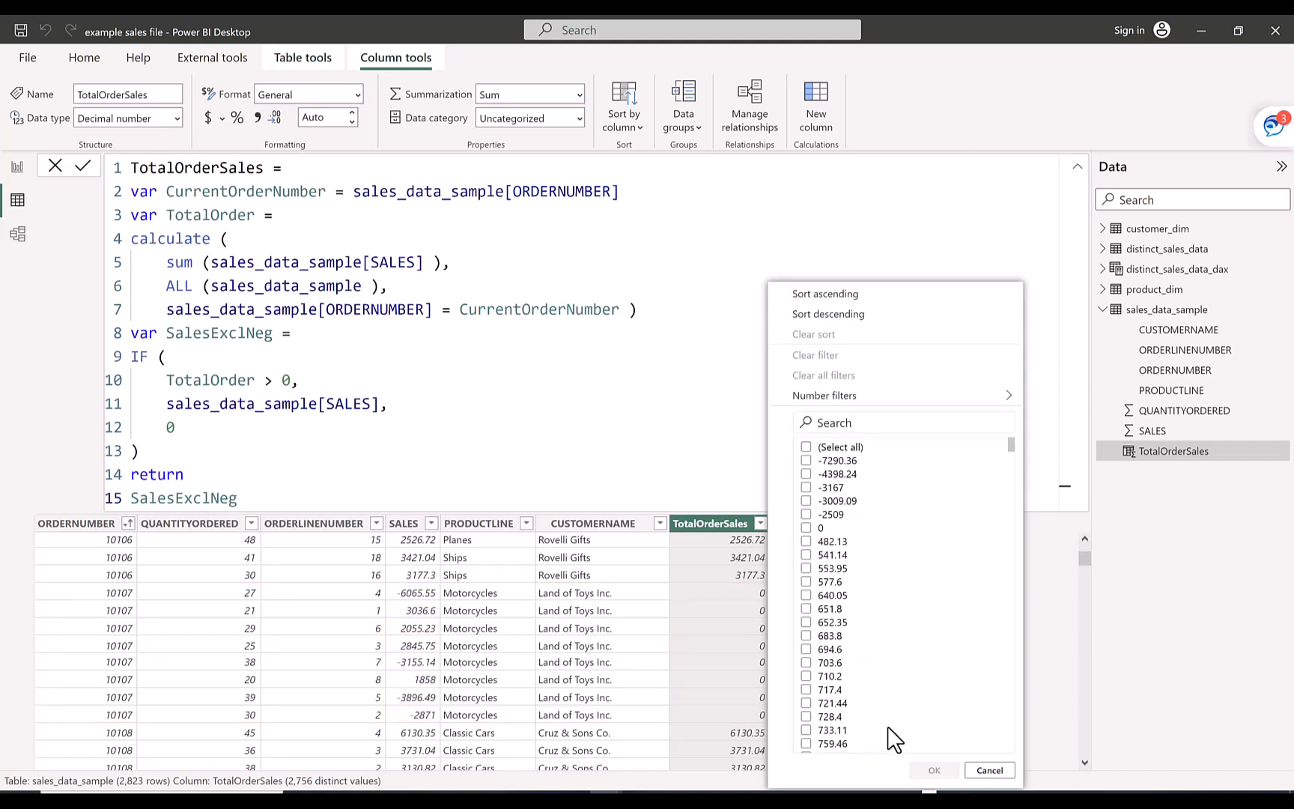
left_click(806, 527)
left_click(934, 770)
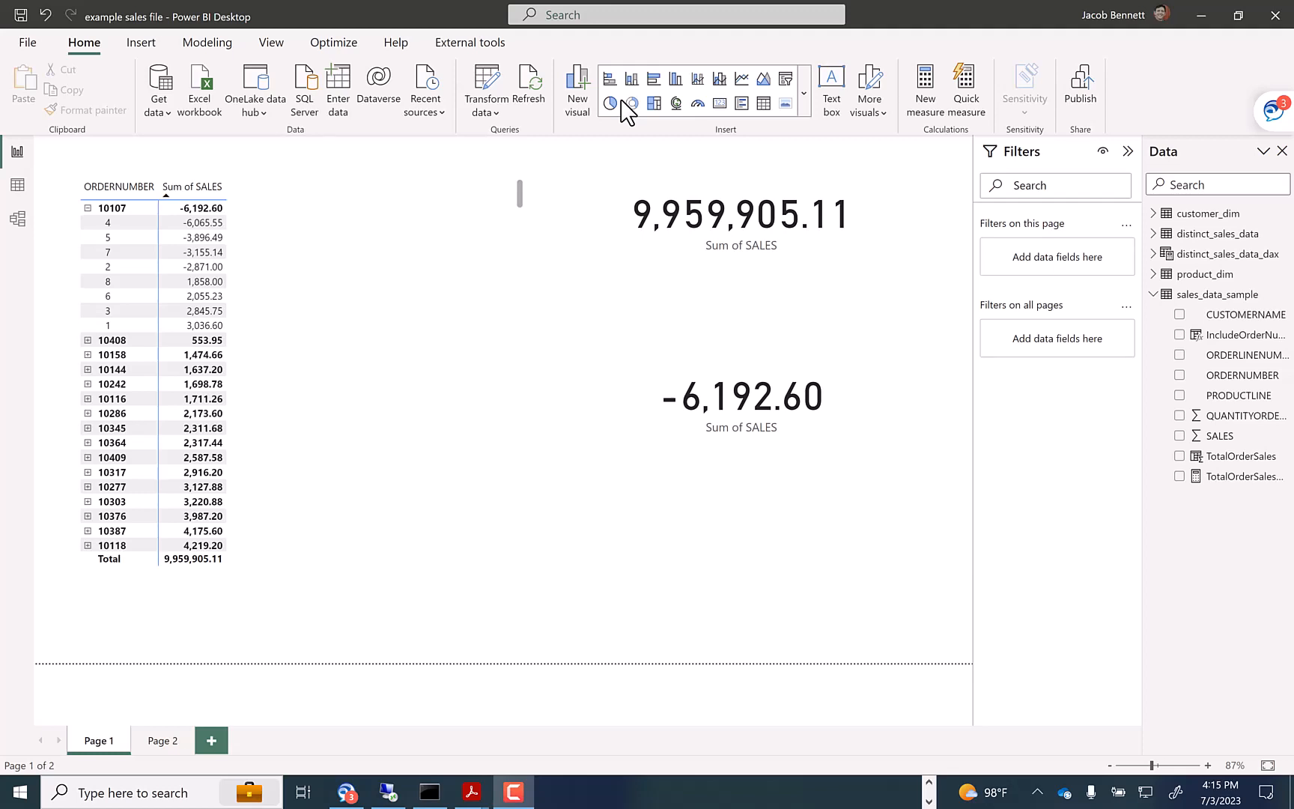
- On the report page, examine the DAX formulas of TotalOrderSalesMeasure and the IncludeOrderNumber column it filters on
left_click(1239, 479)
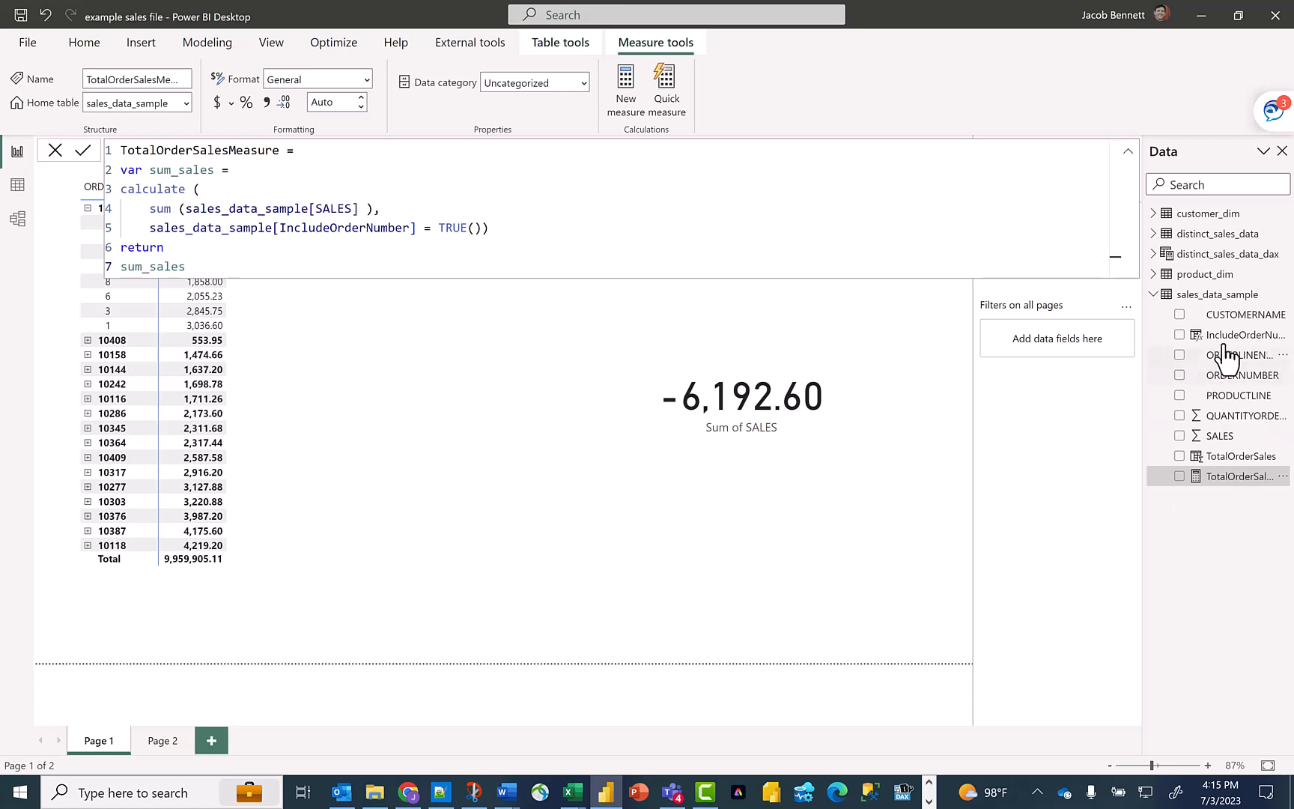
left_click(1222, 336)
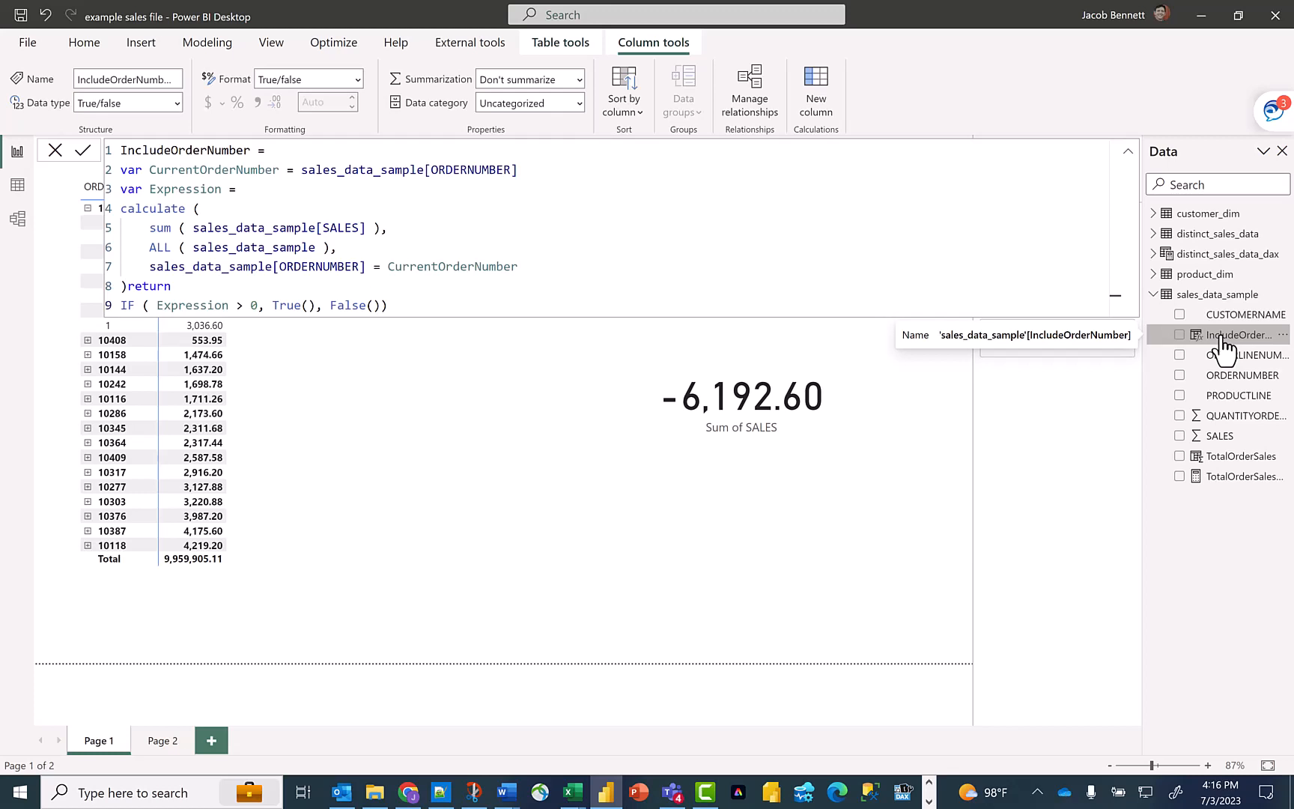
left_click(1237, 479)
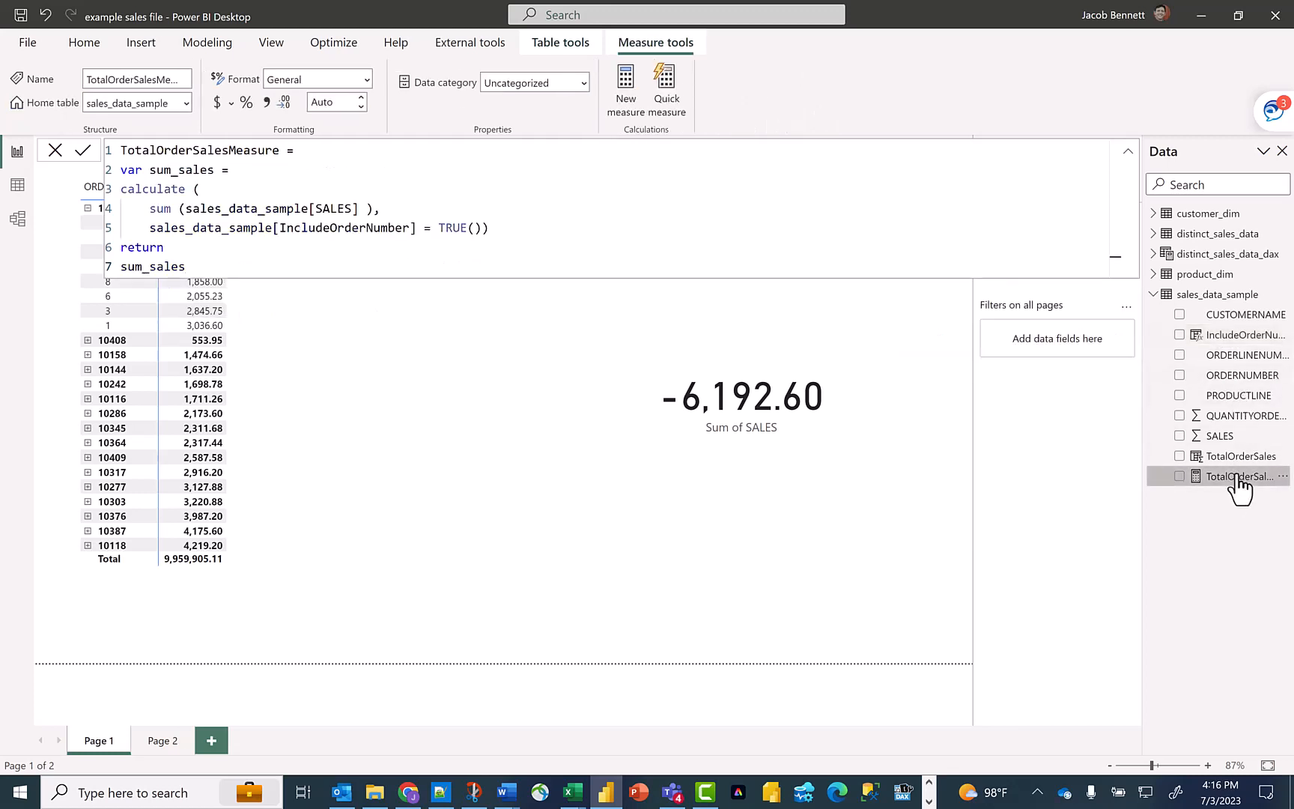